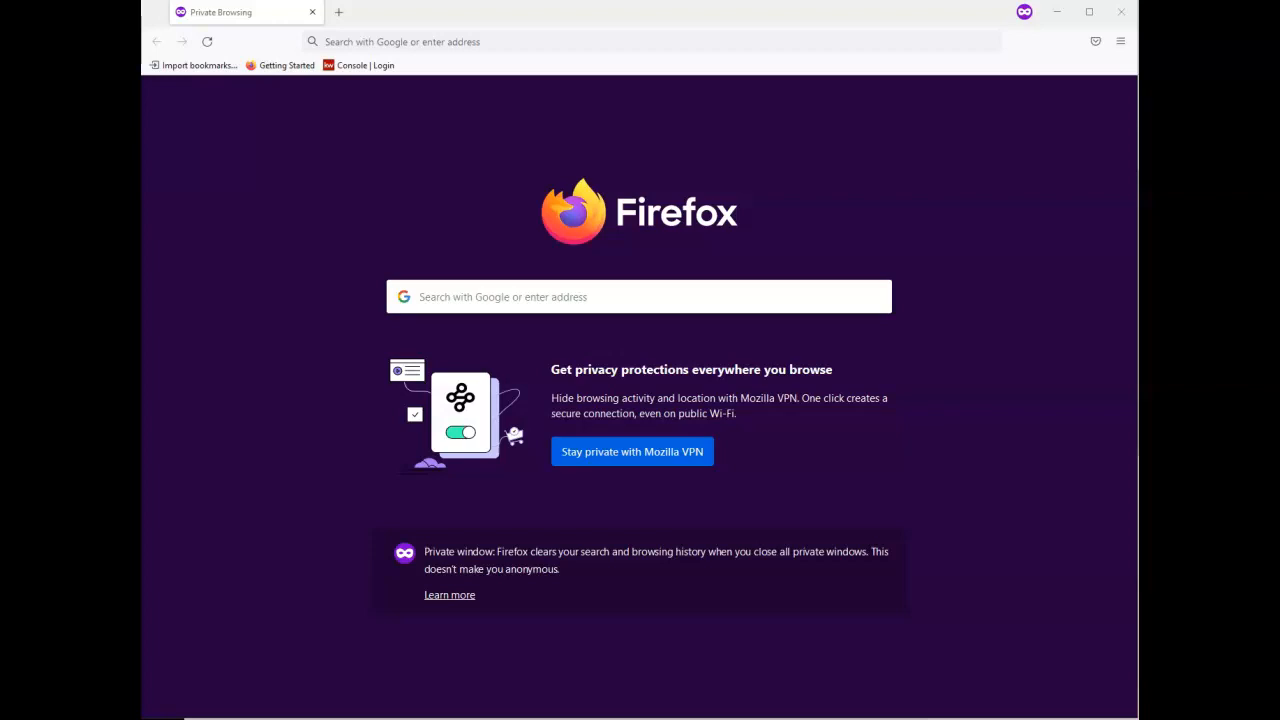
Go to agent.kw.com in the browser
left_click(582, 43)
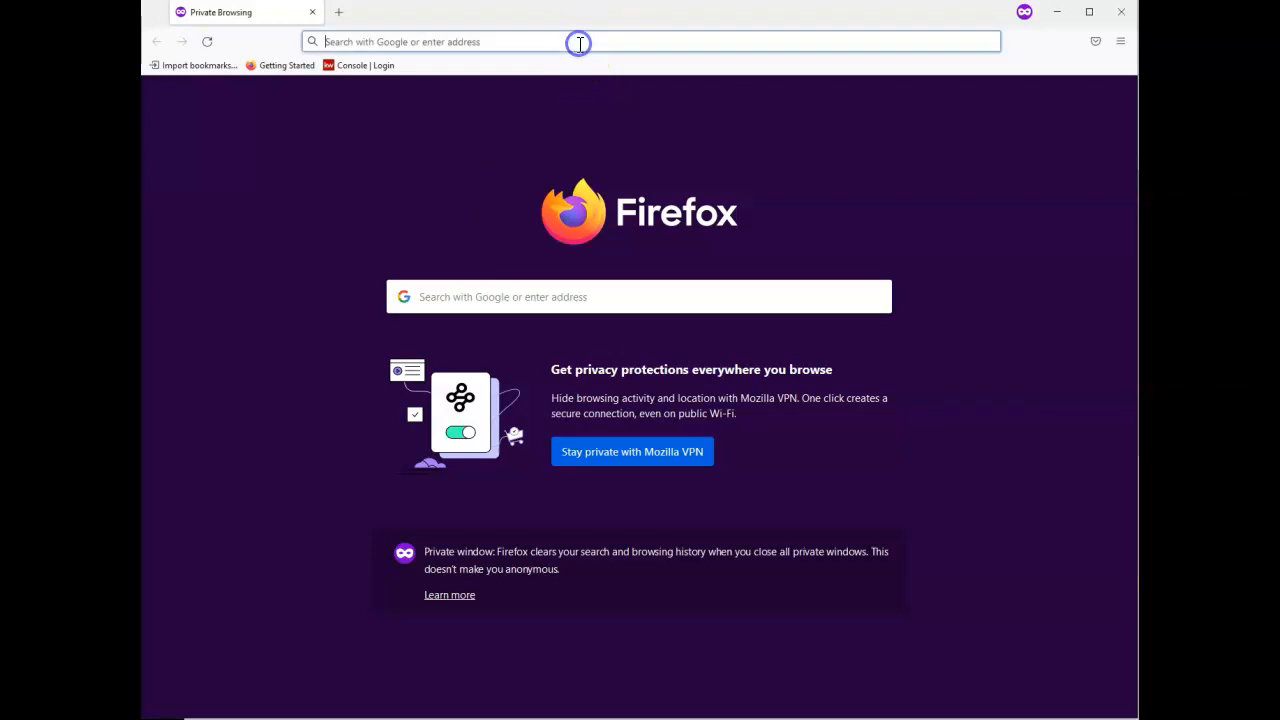
type("agent.kw.com/")
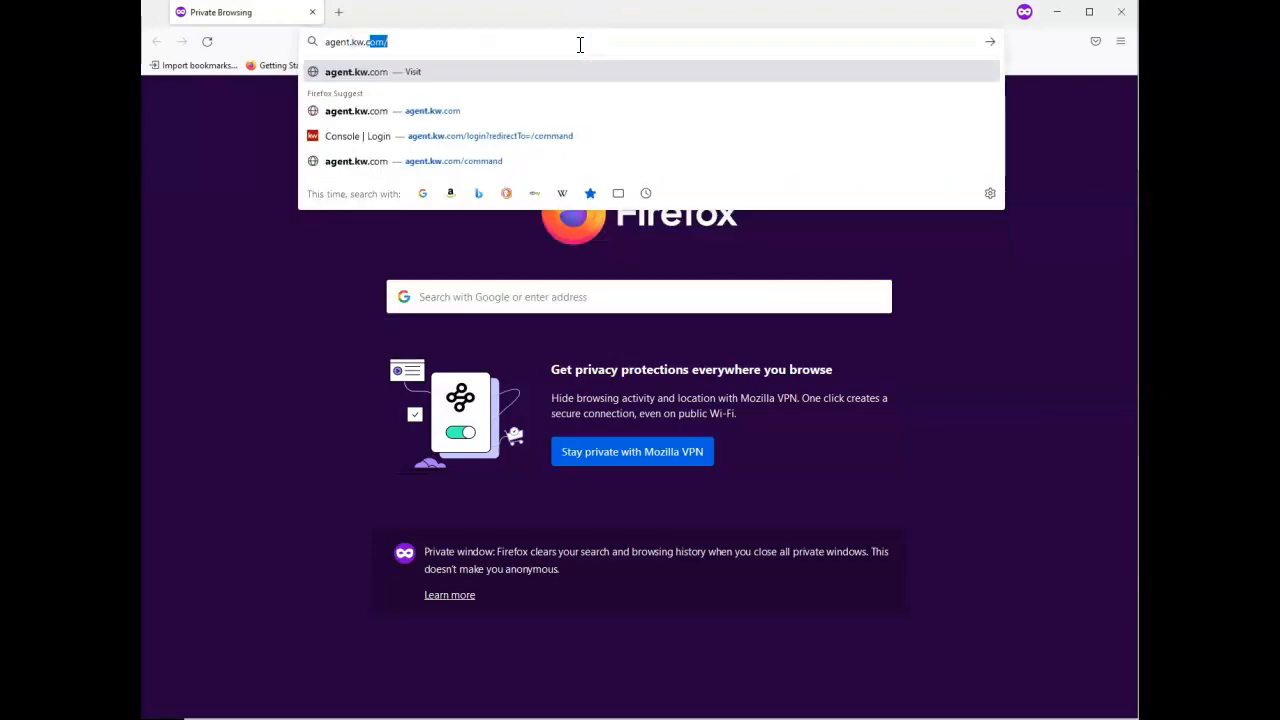
key("Return")
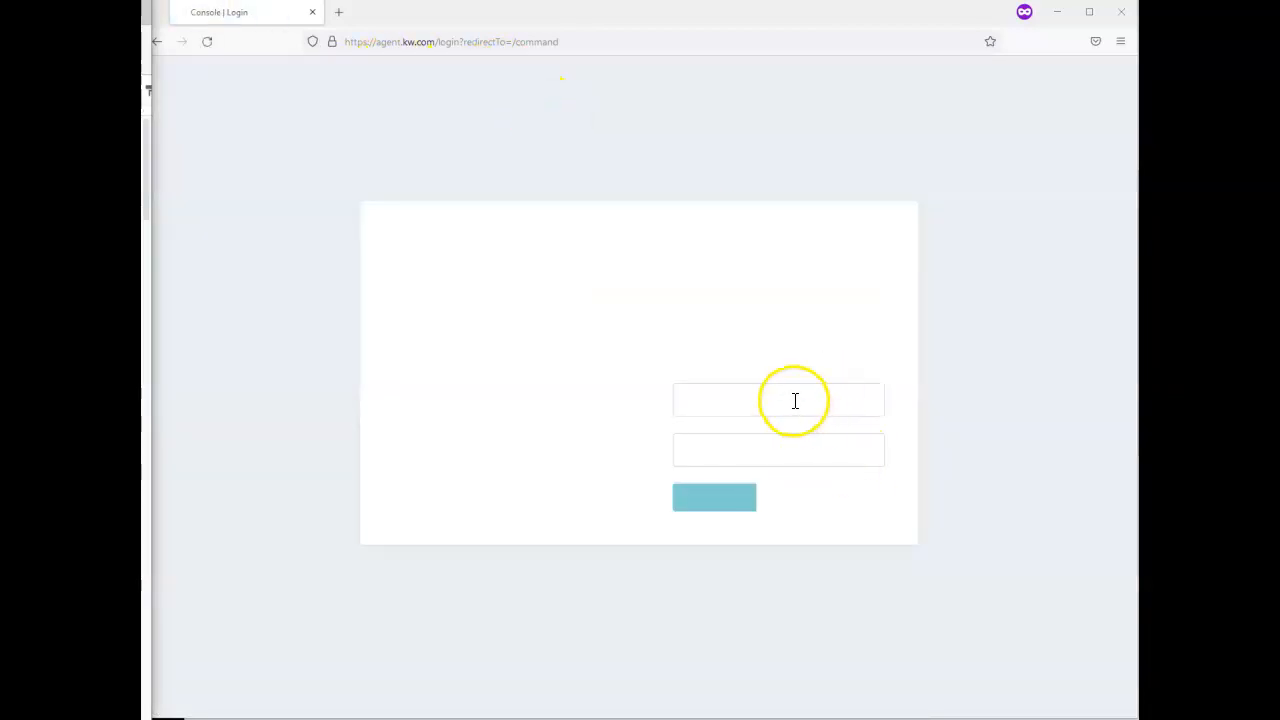
Sign in to Keller Cloud with the agent's e-mail and account password
left_click(795, 401)
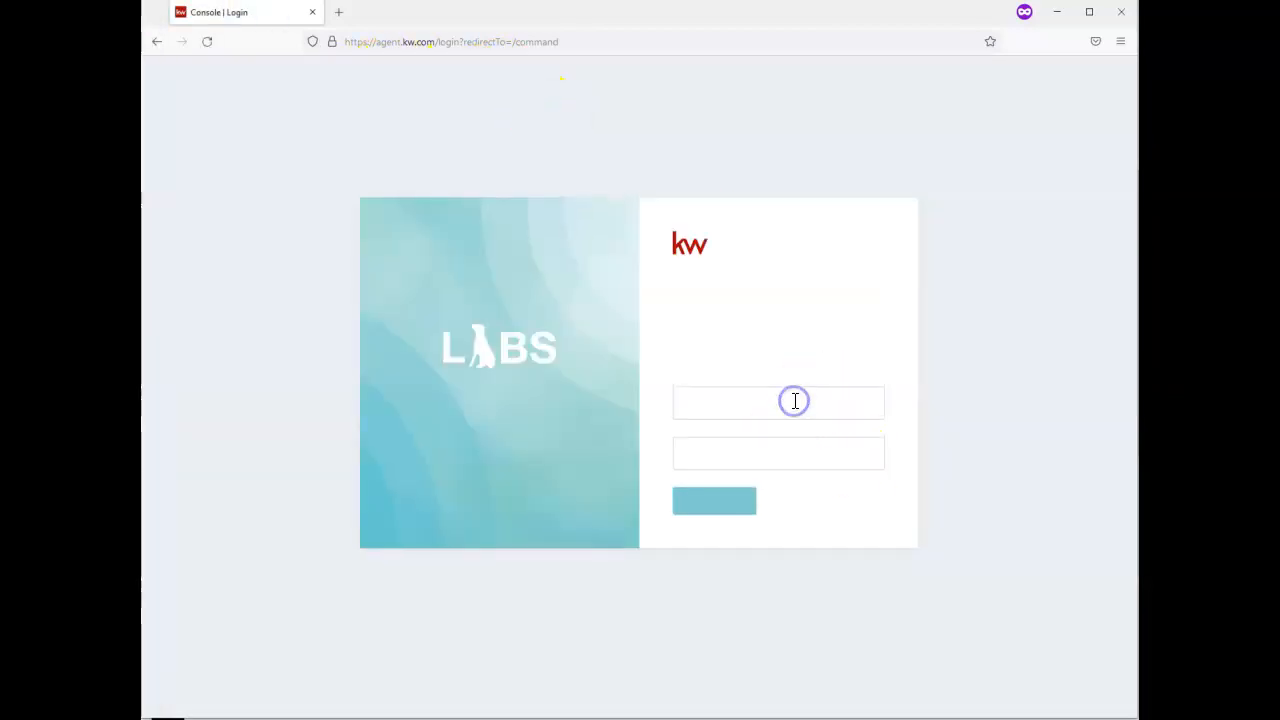
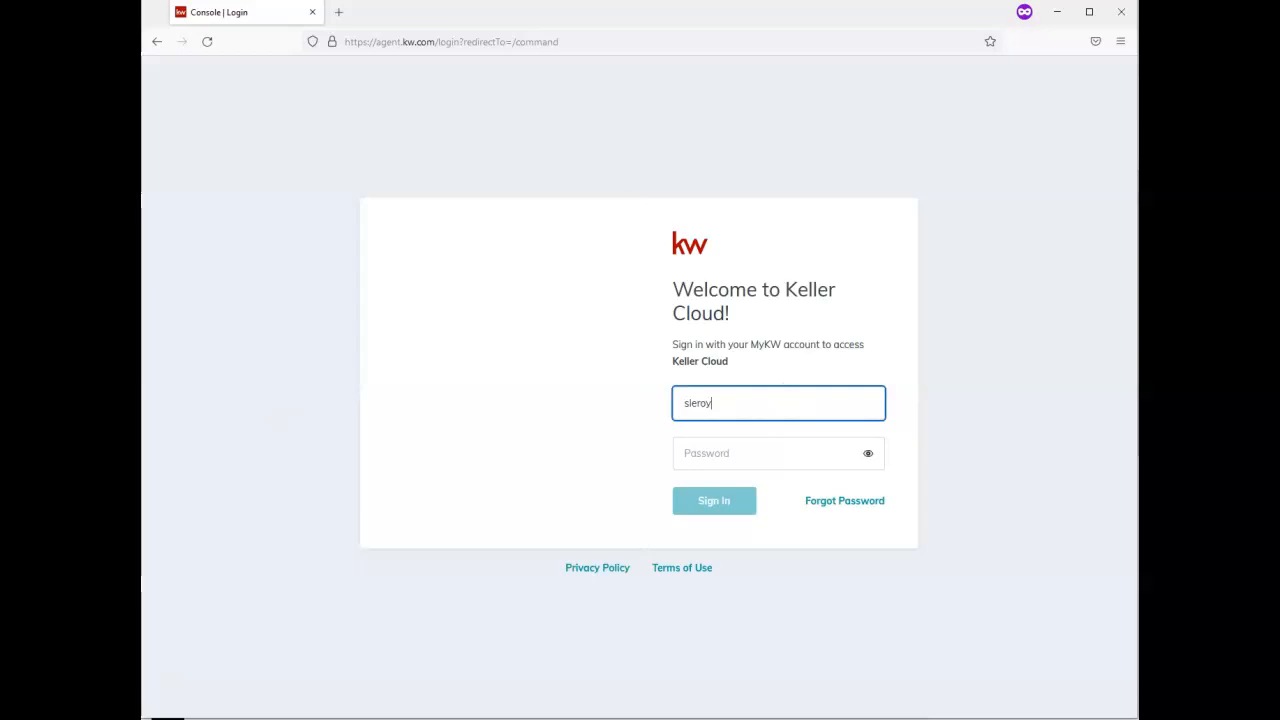
key("alt+Tab")
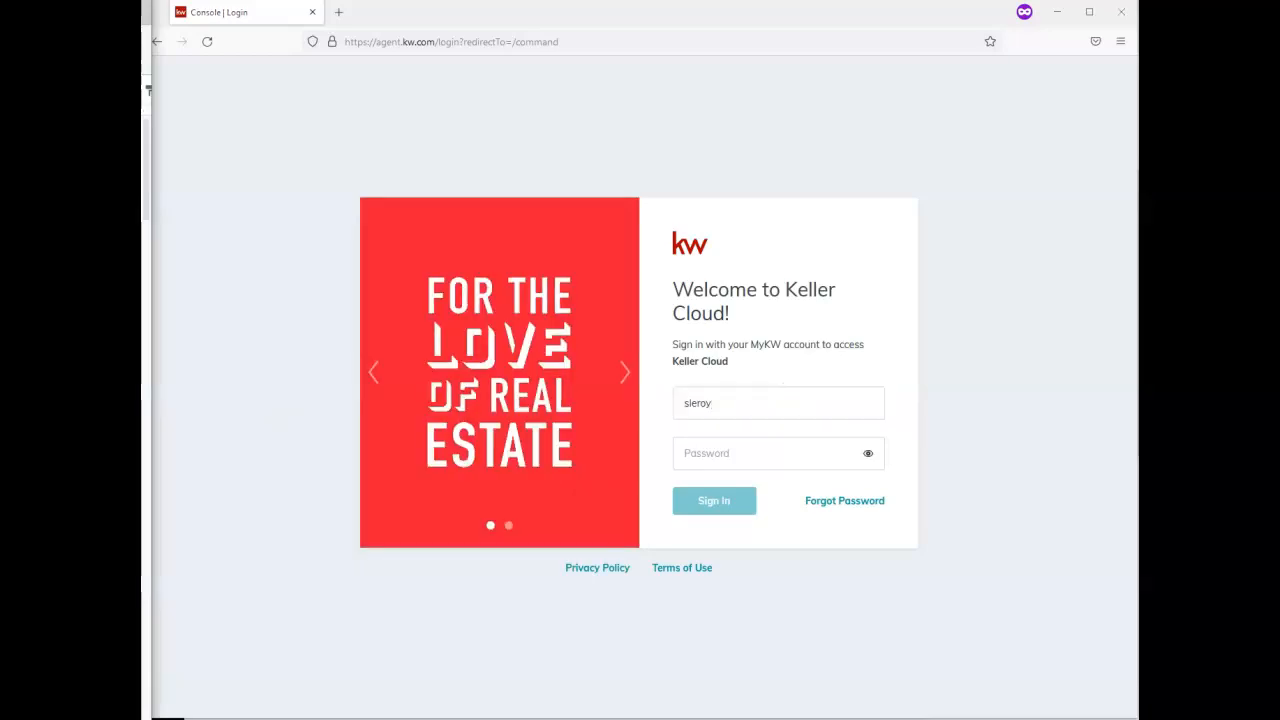
left_click(763, 457)
key("ctrl+v")
left_click(737, 510)
left_click(737, 510)
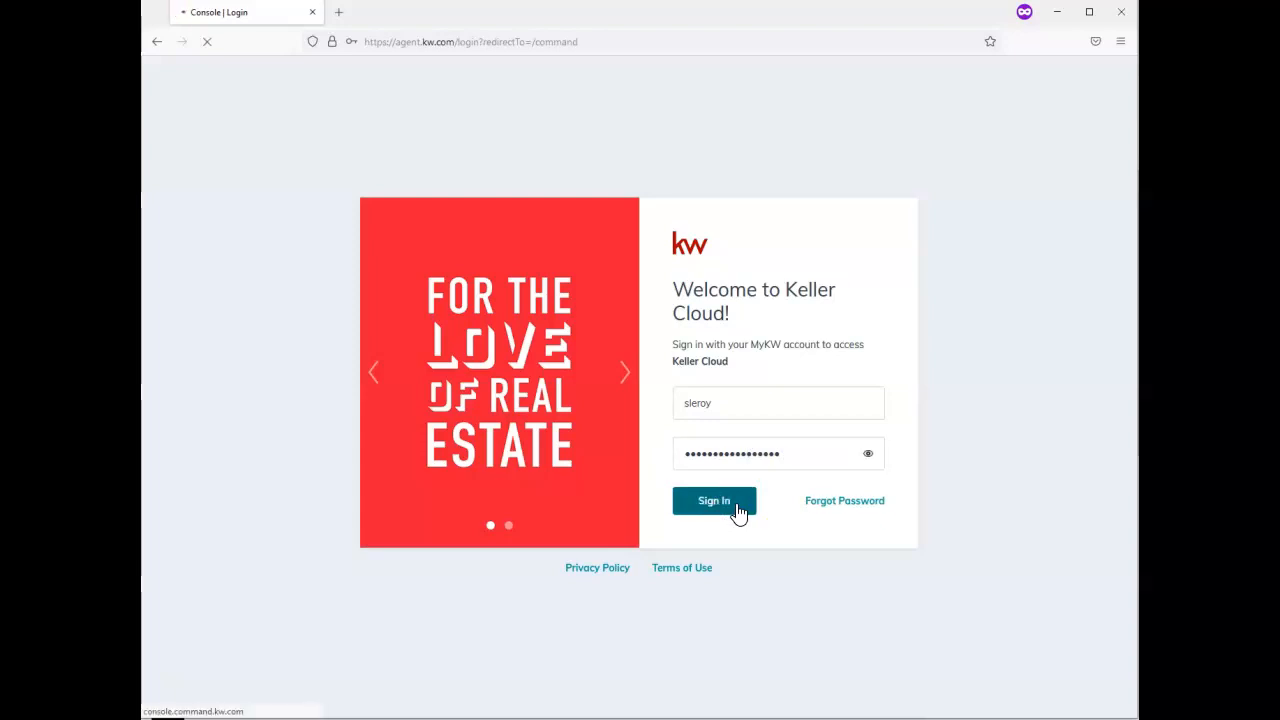
left_click(590, 375)
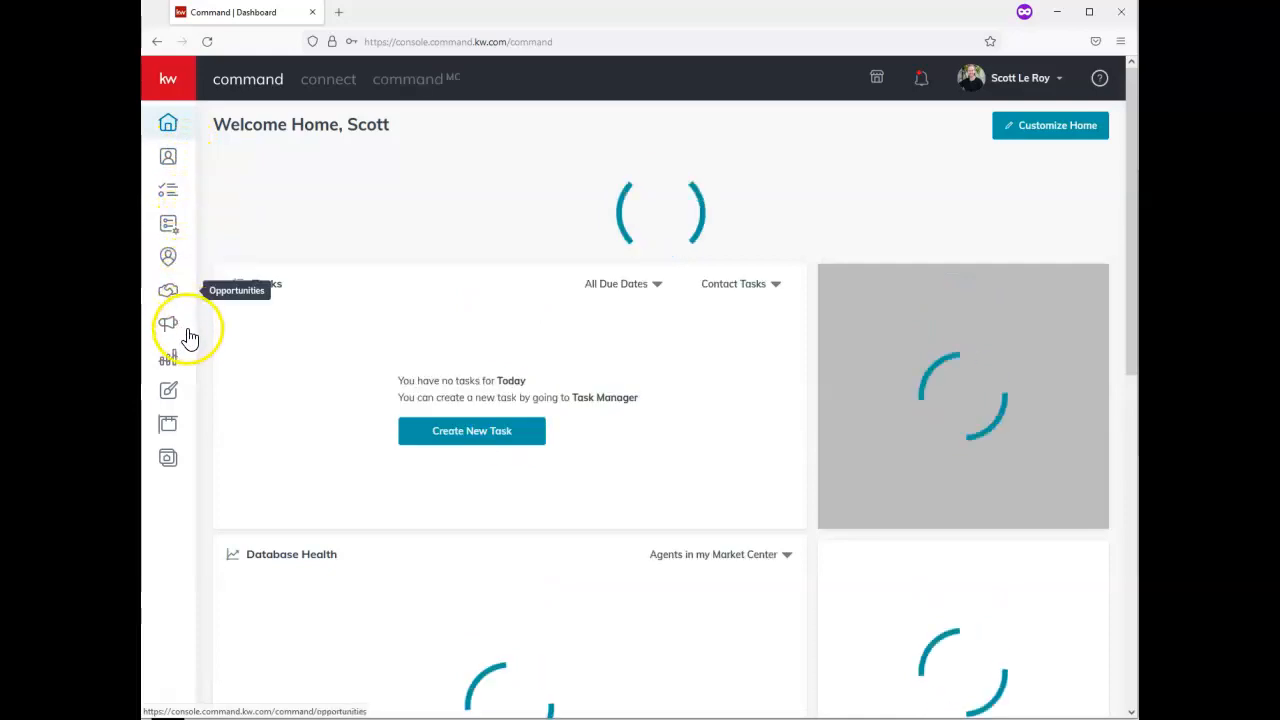
Open the Designs section from the dashboard's left sidebar to list saved designs
left_click(170, 393)
left_click(170, 405)
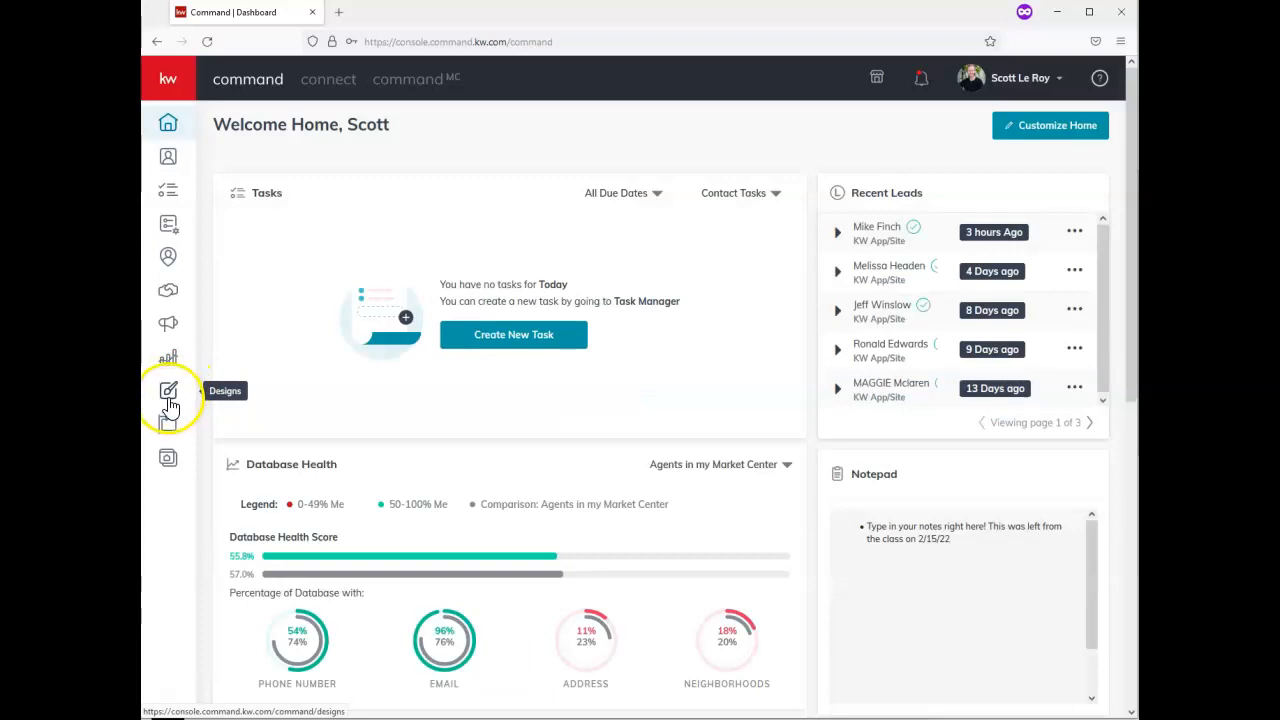
left_click(170, 405)
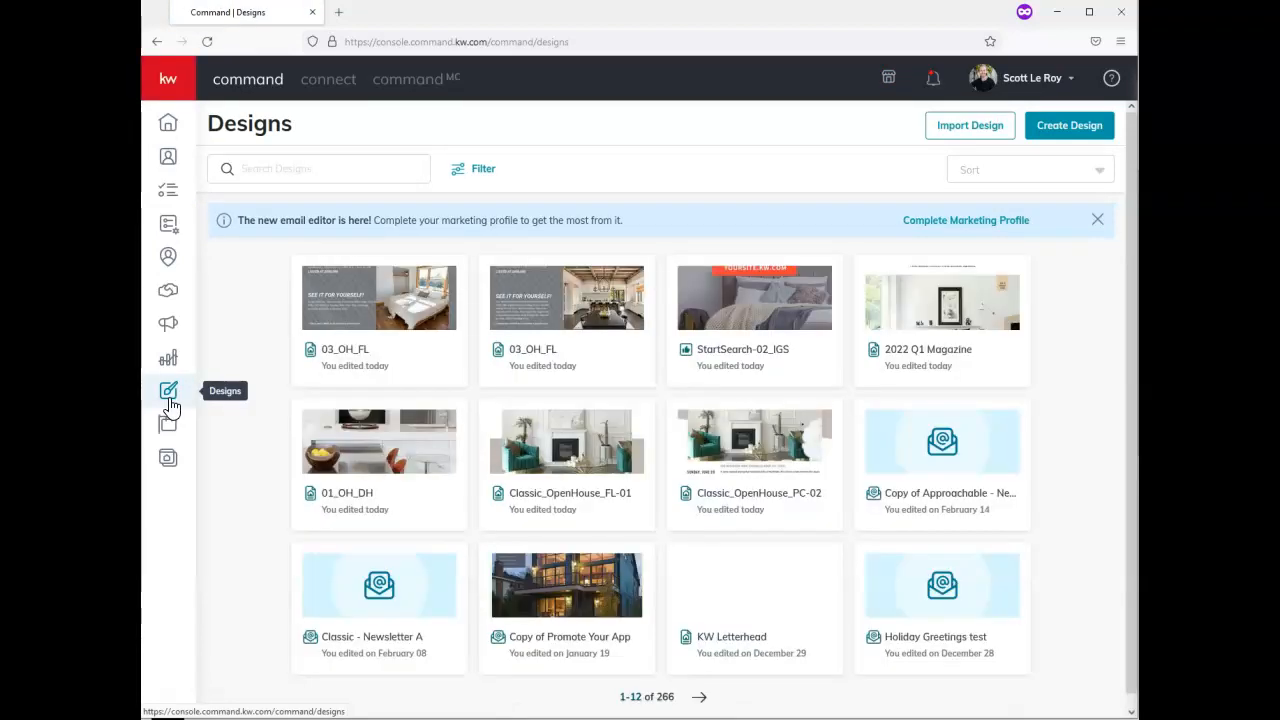
Create a new design of type Print to reach the template library
left_click(1068, 130)
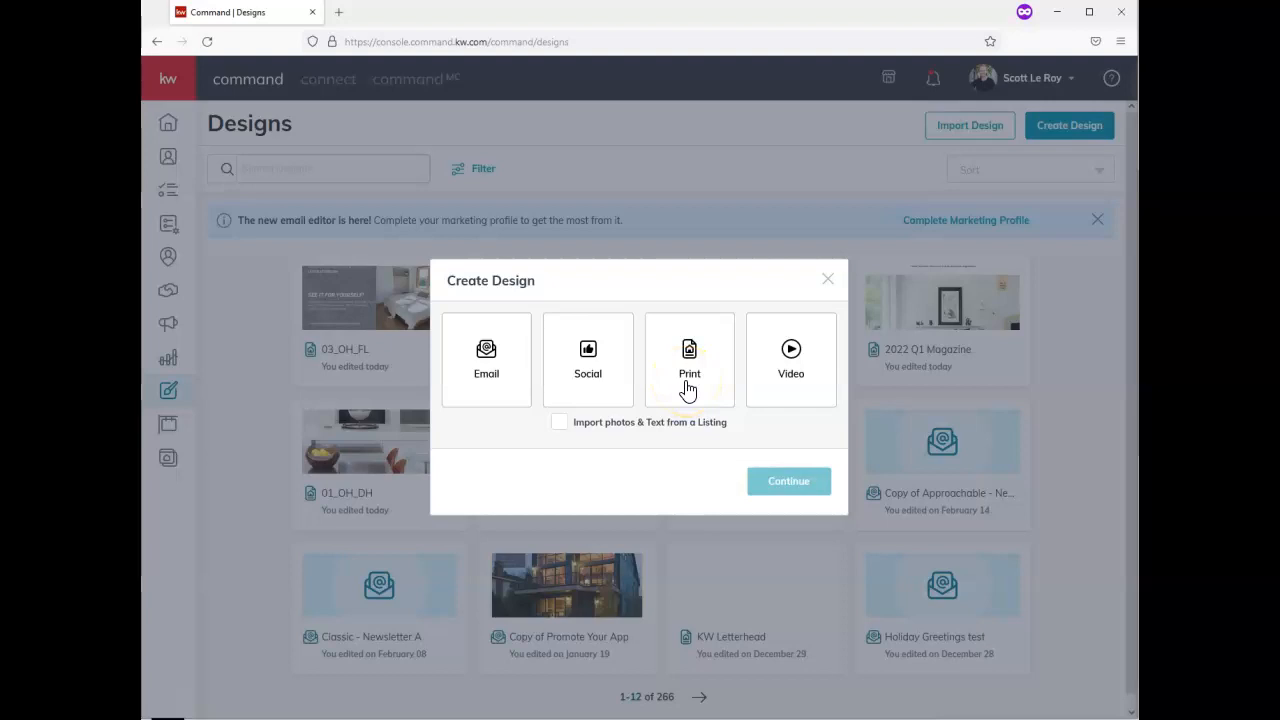
left_click(688, 386)
left_click(781, 484)
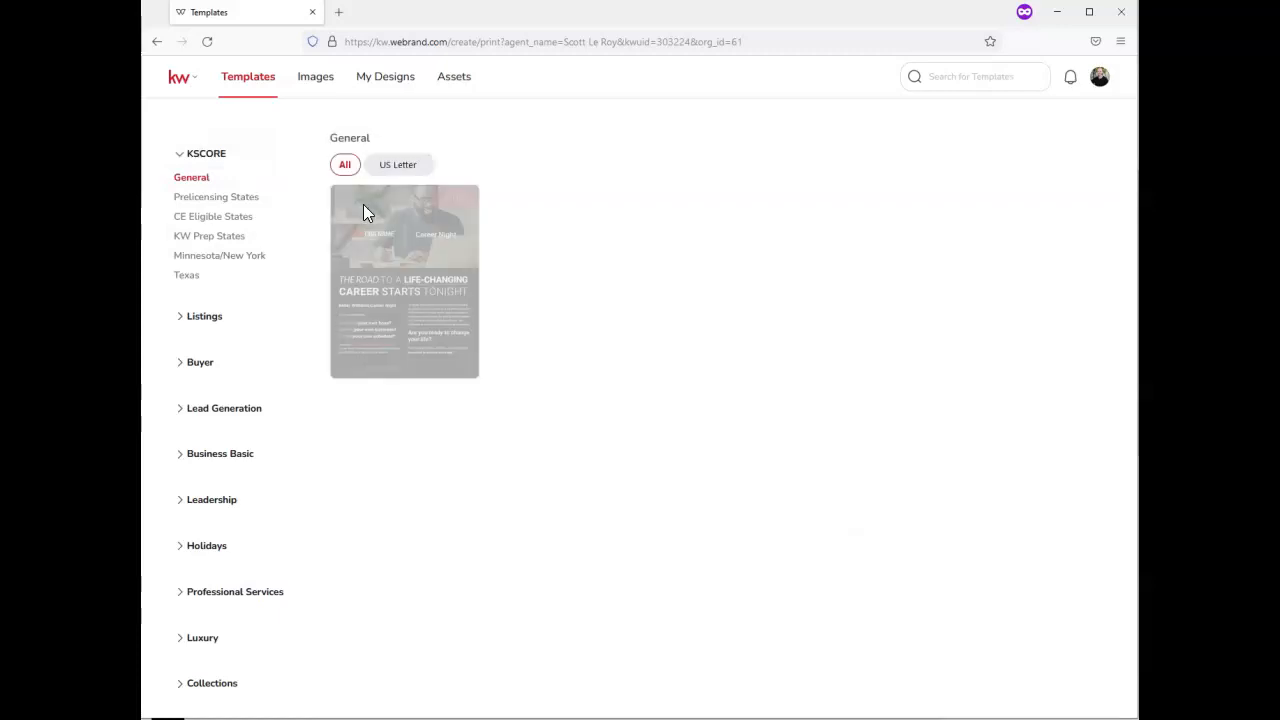
Show the Open House templates under the Listings category
left_click(360, 229)
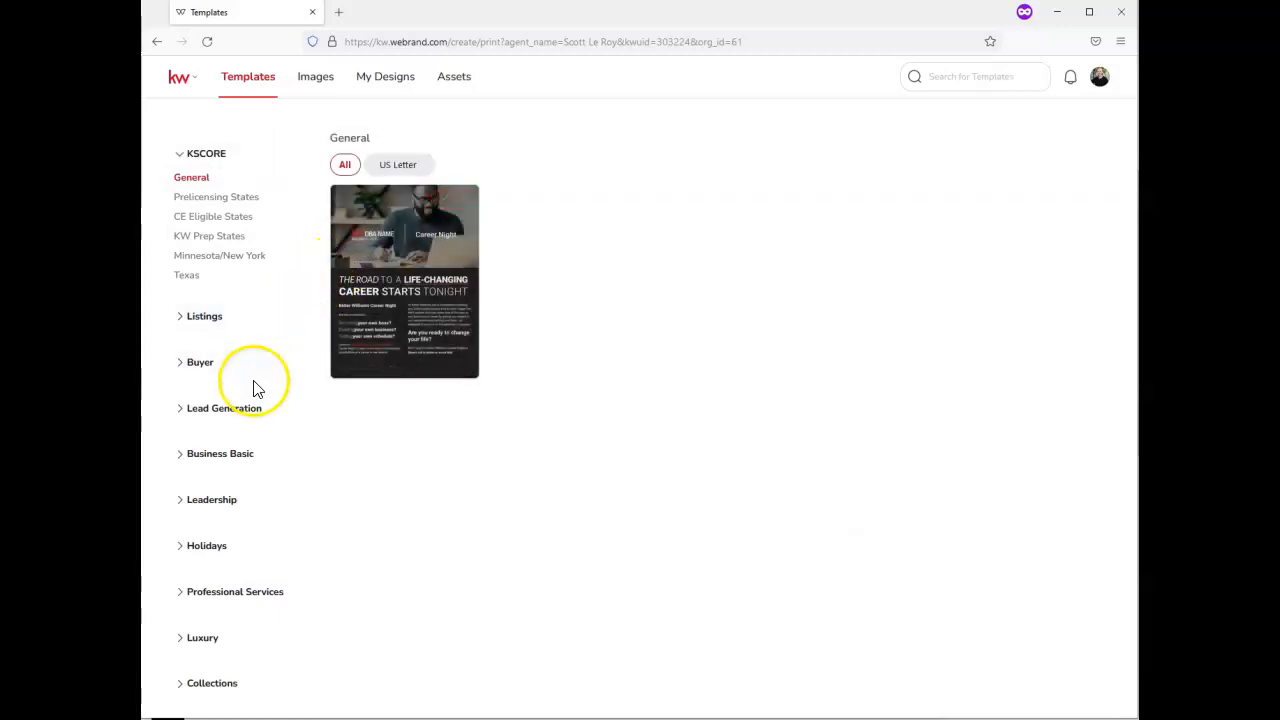
left_click(229, 329)
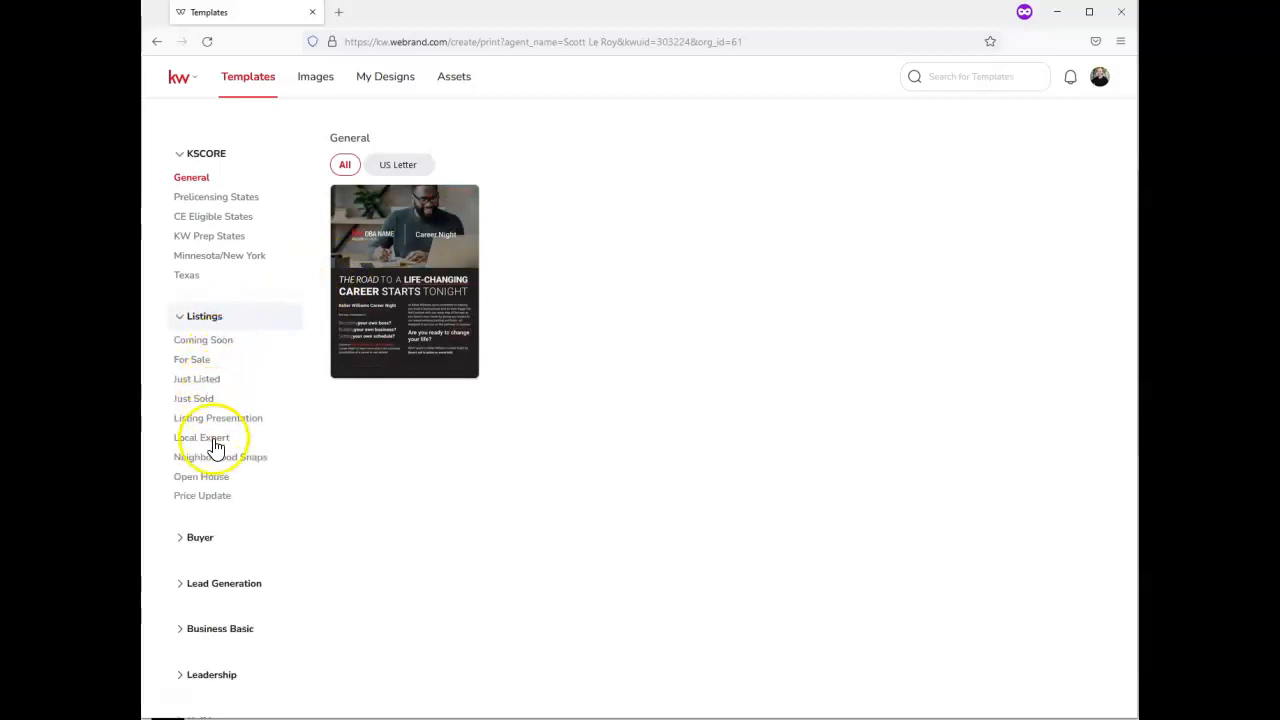
left_click(222, 479)
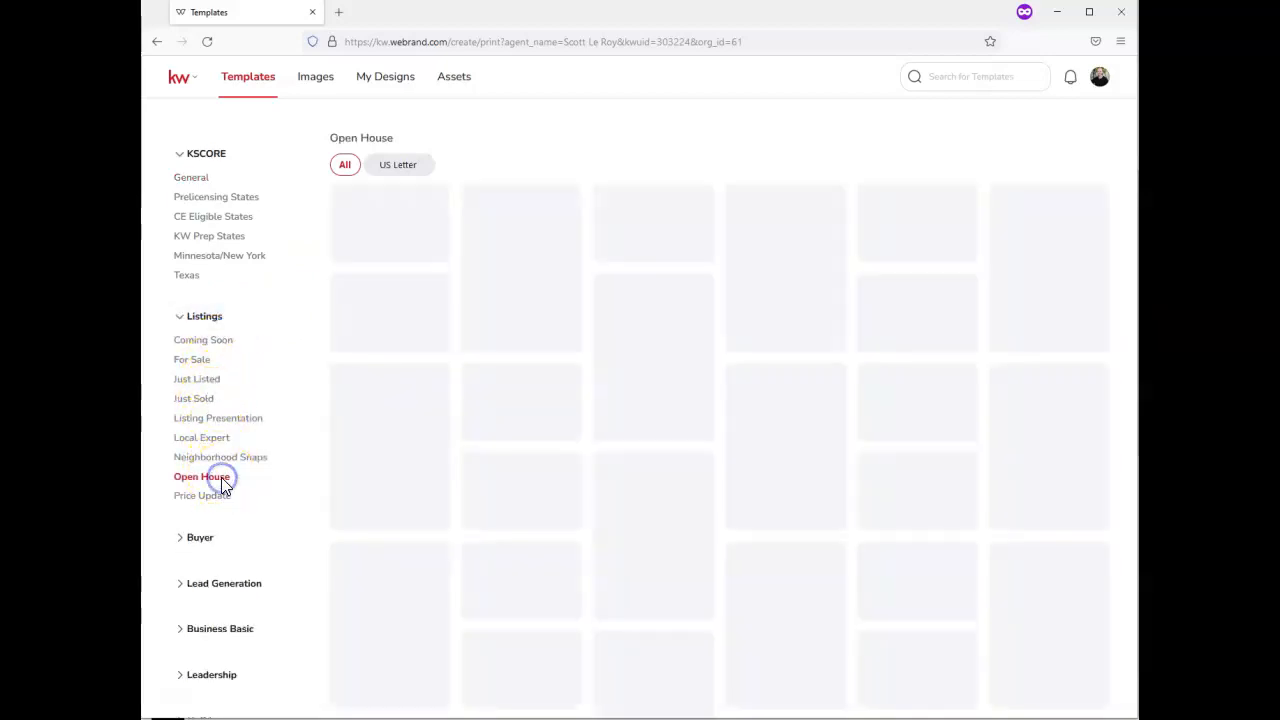
scroll(238, 518, "down", 1)
scroll(242, 515, "down", 1)
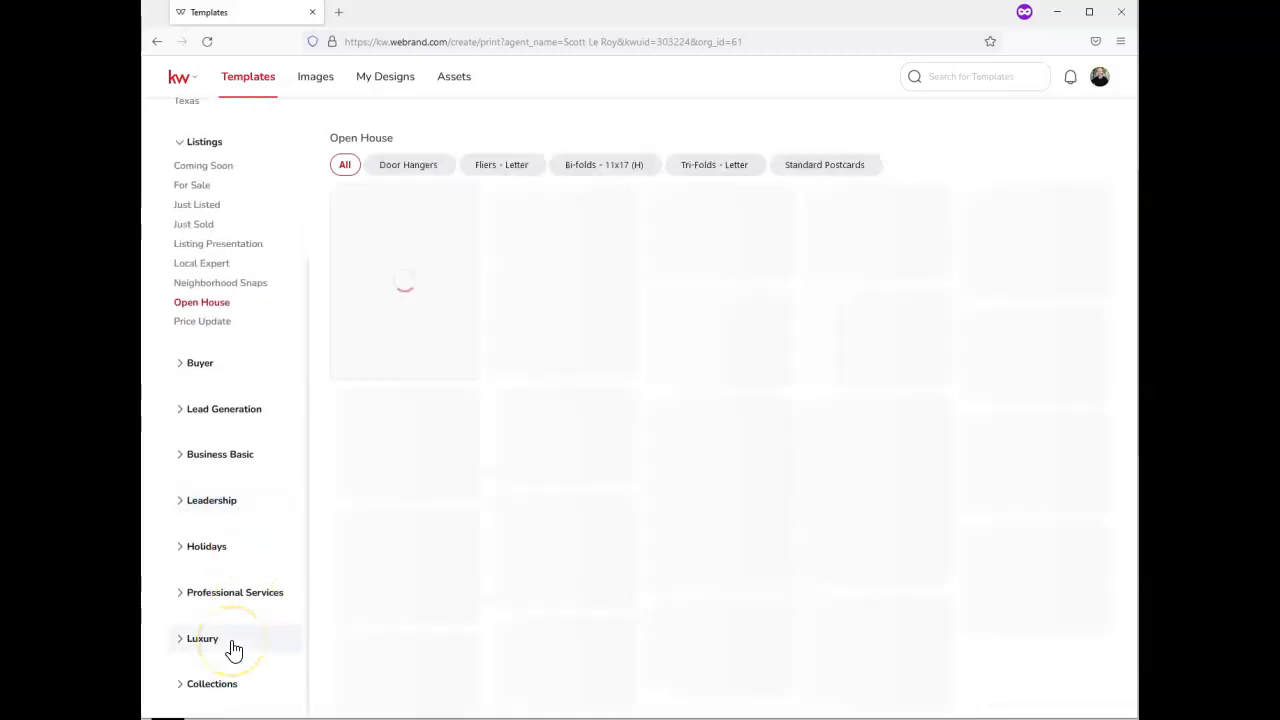
Use the grey 03_OH_FL Open House template for the new flyer
left_click(232, 644)
scroll(238, 630, "down", 1)
scroll(240, 630, "down", 1)
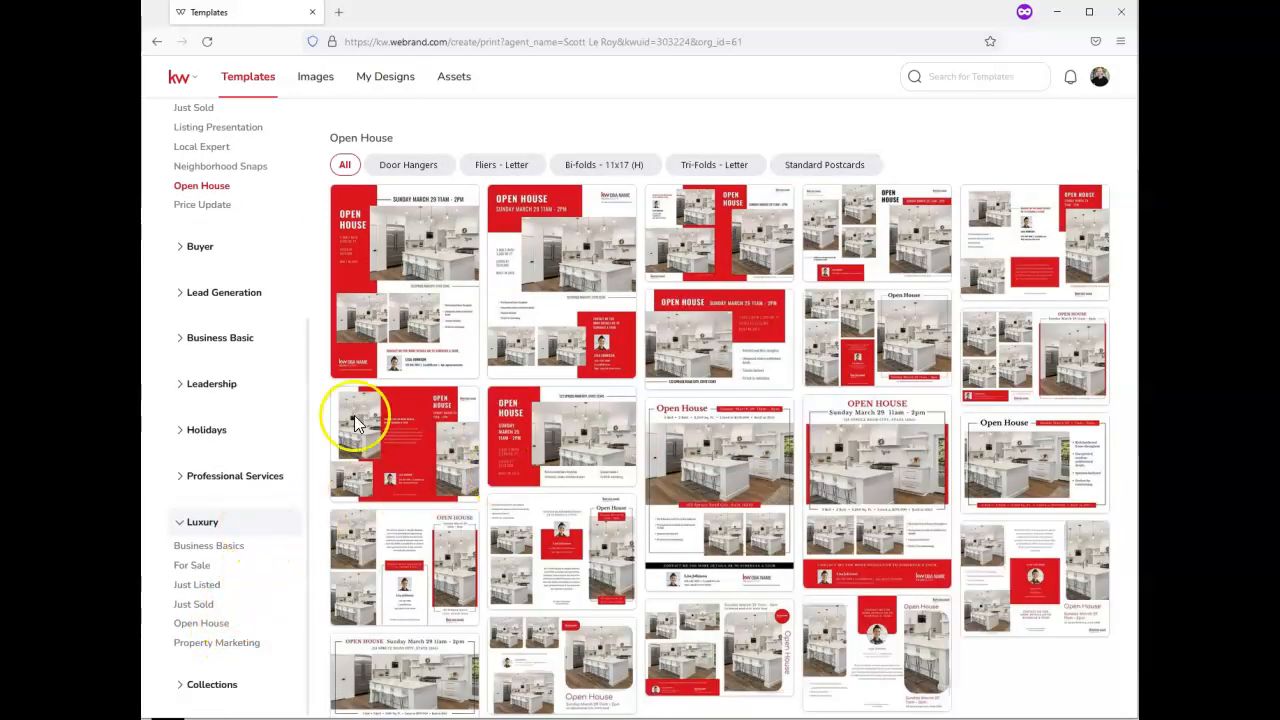
scroll(251, 366, "up", 3)
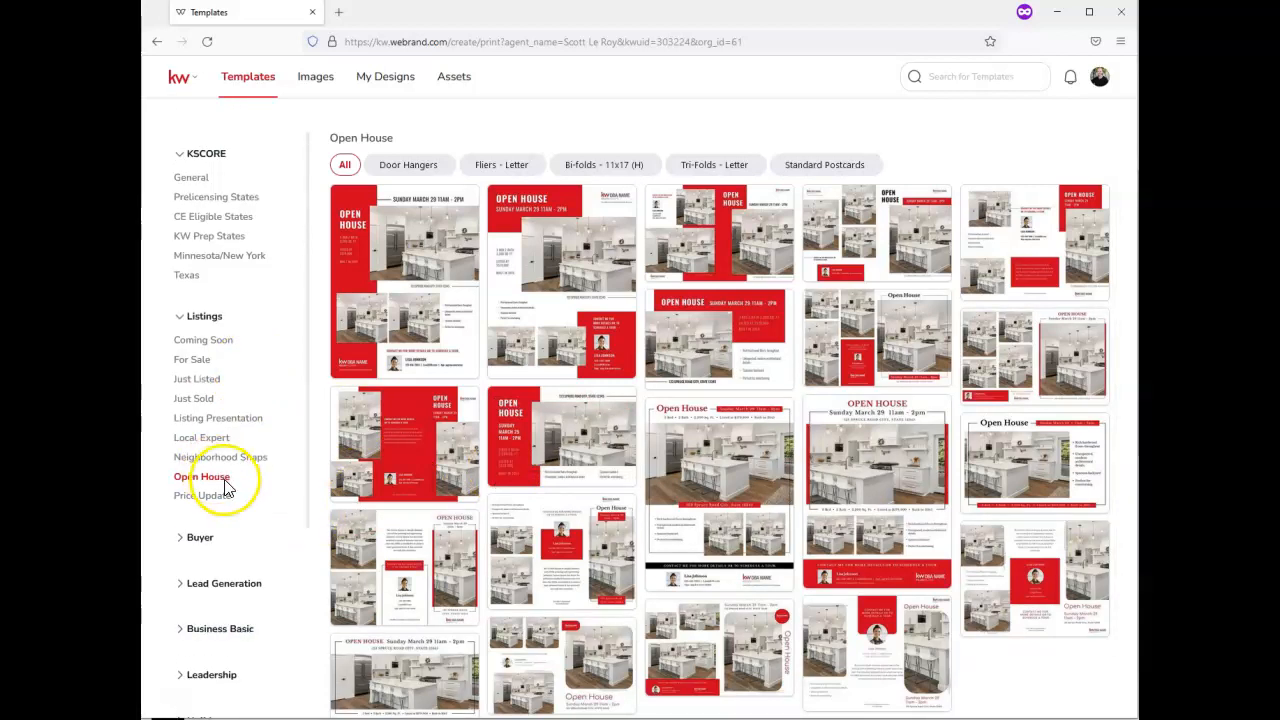
scroll(823, 526, "down", 1)
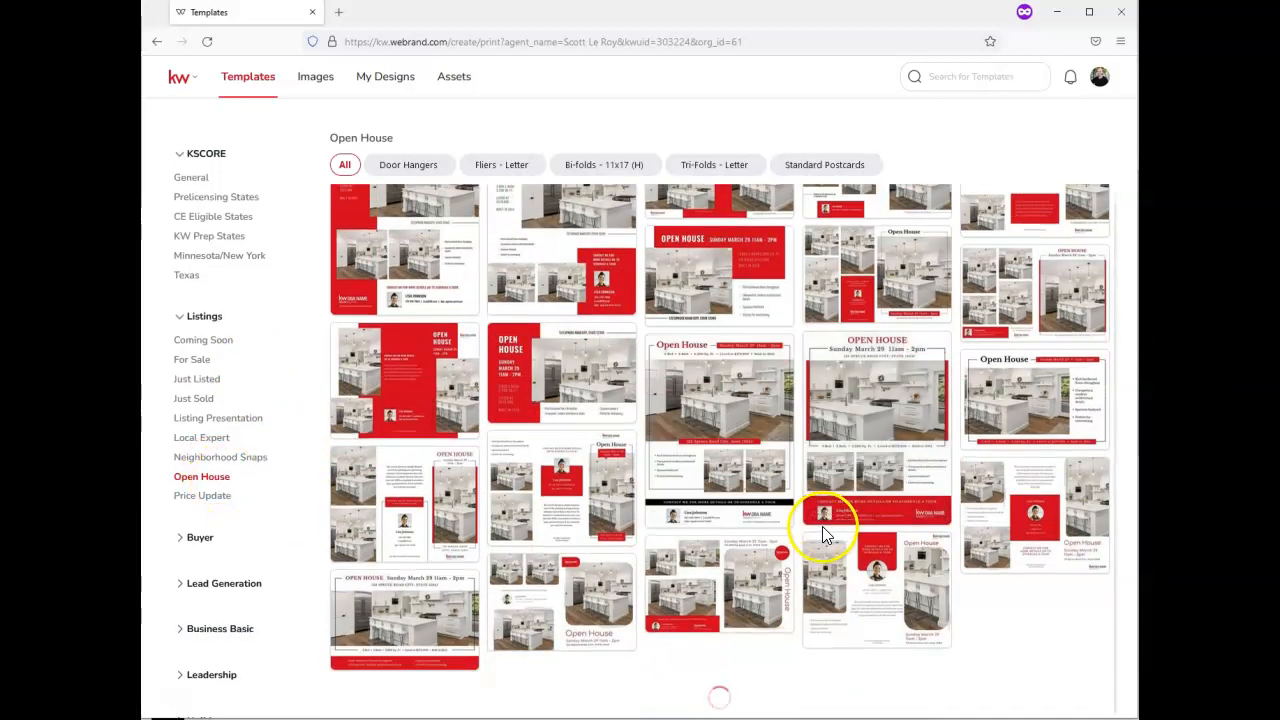
scroll(812, 562, "down", 3)
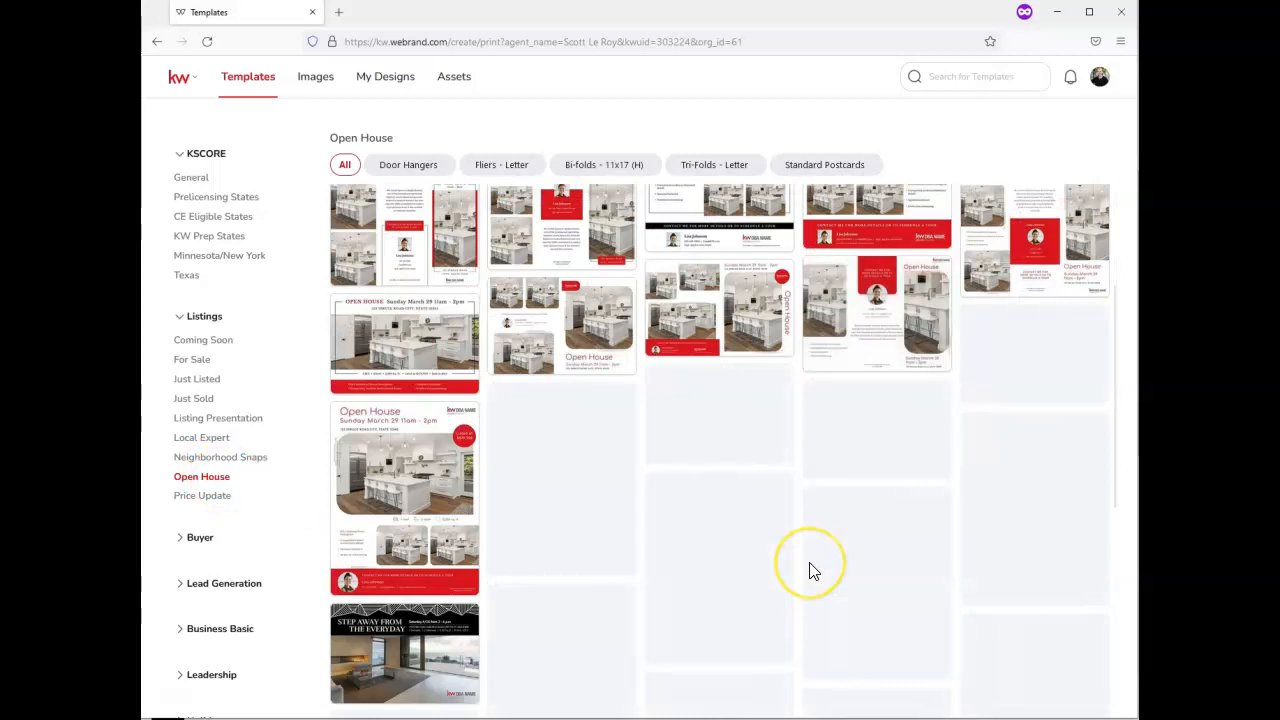
scroll(810, 560, "down", 2)
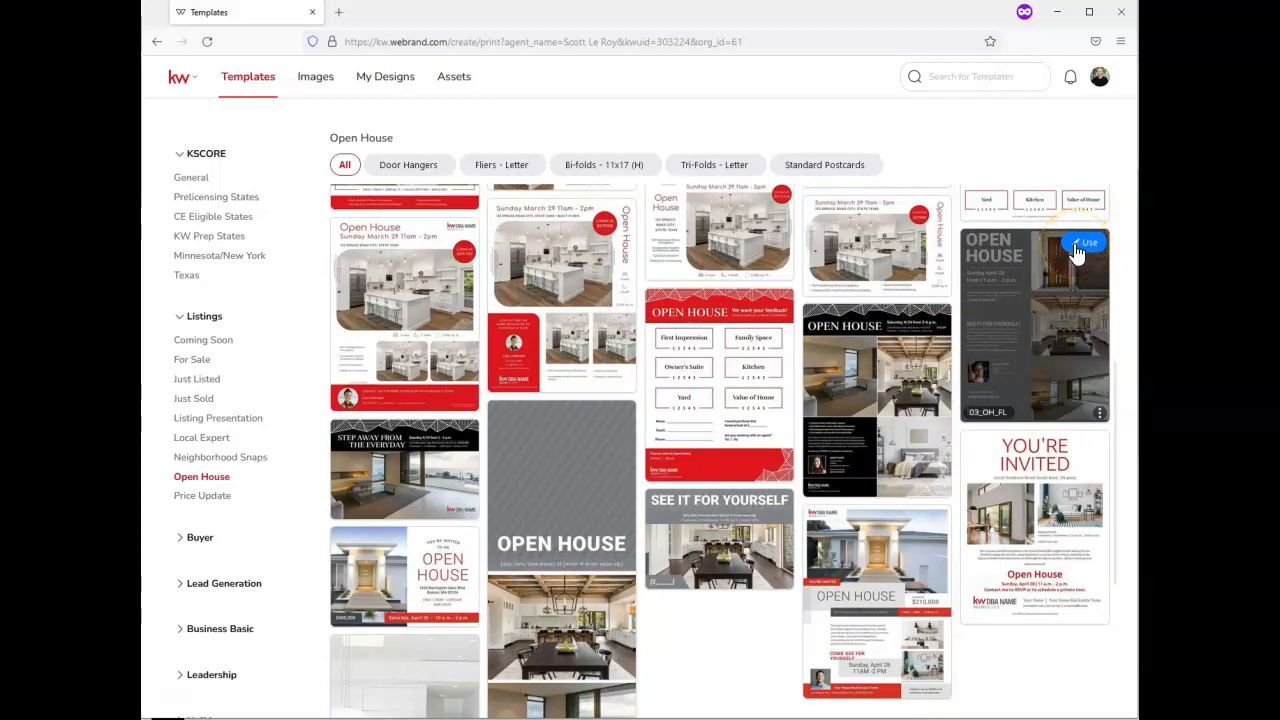
left_click(1075, 250)
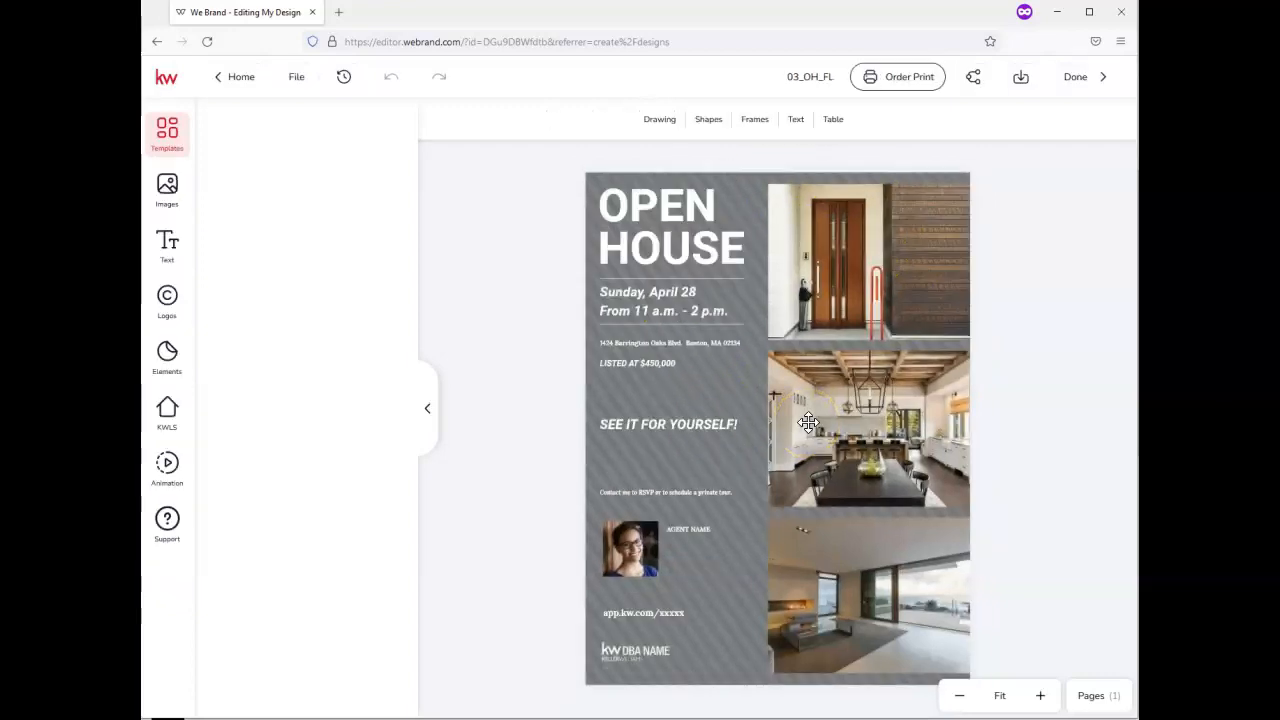
Close the print-order notice and skip the Pages Menu tour on the 03_OH_FL flyer
left_click(815, 389)
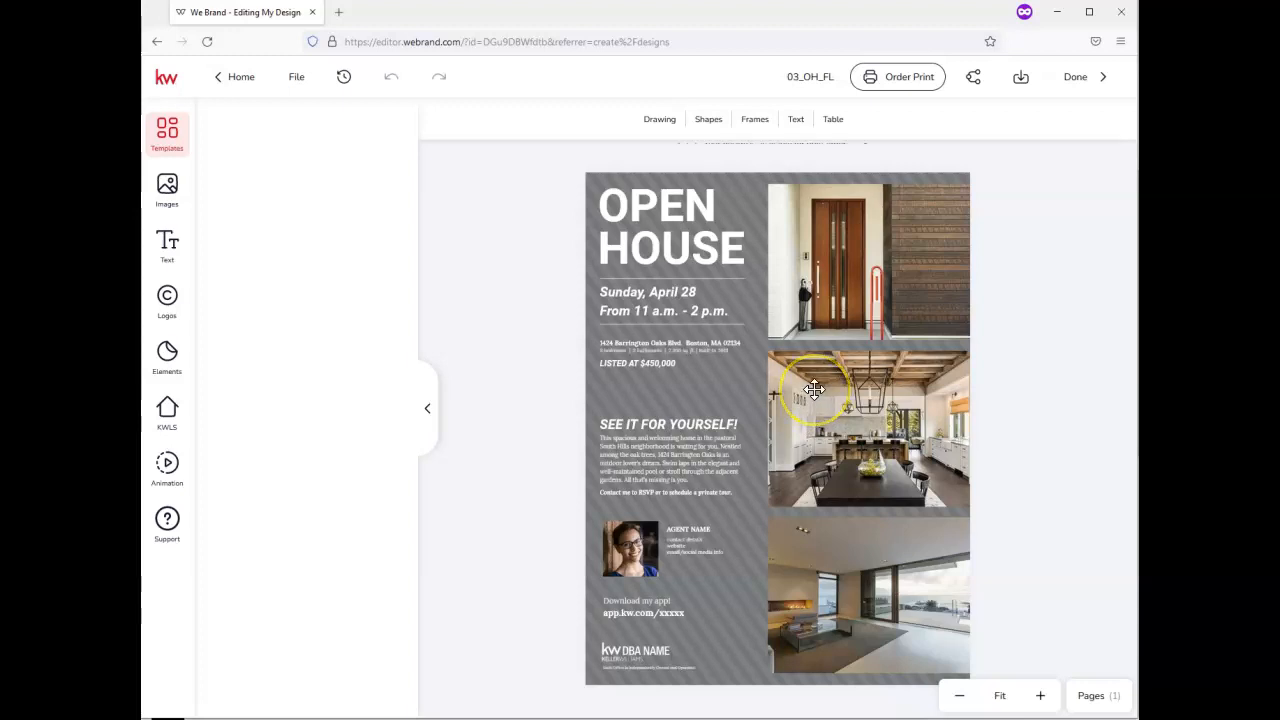
left_click(835, 234)
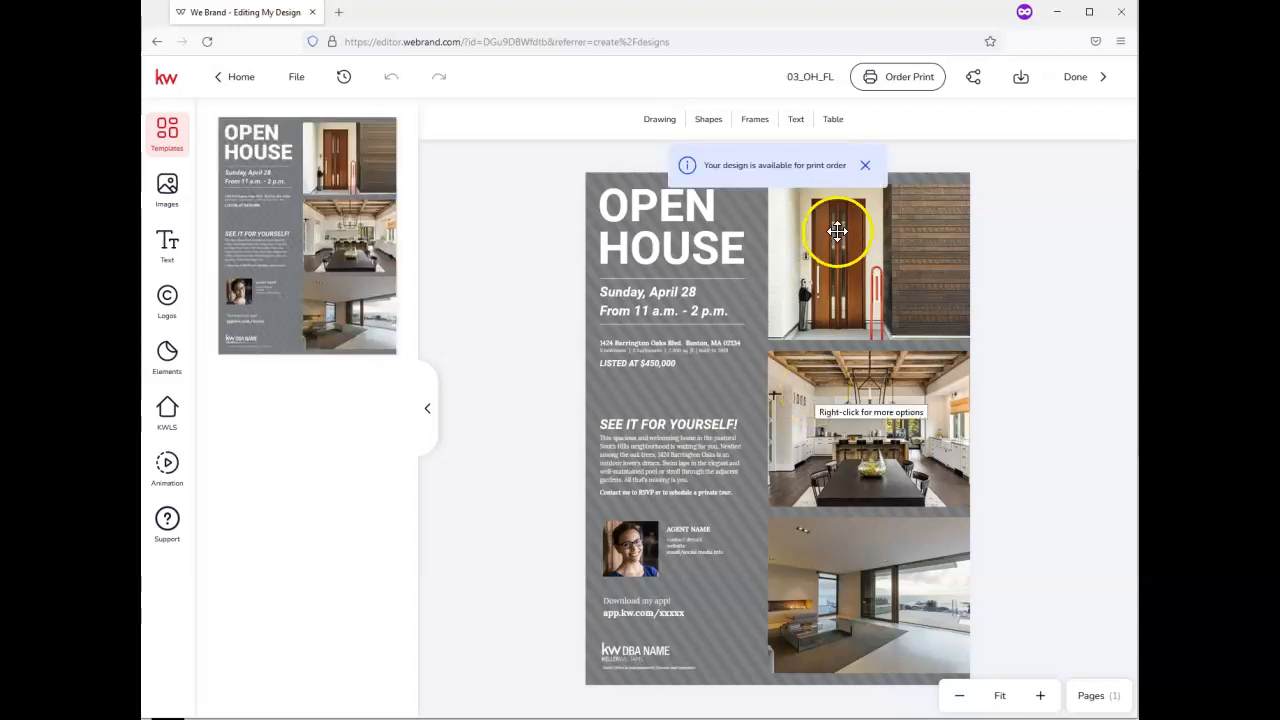
left_click(877, 176)
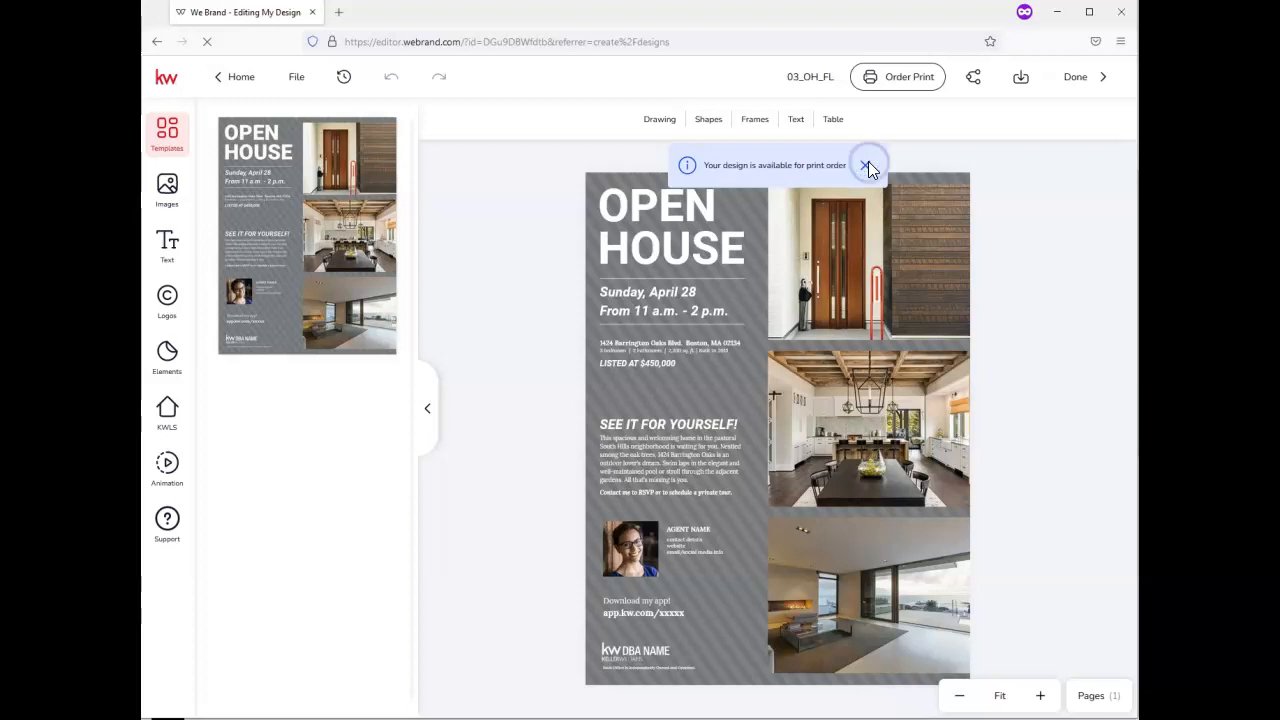
left_click(865, 166)
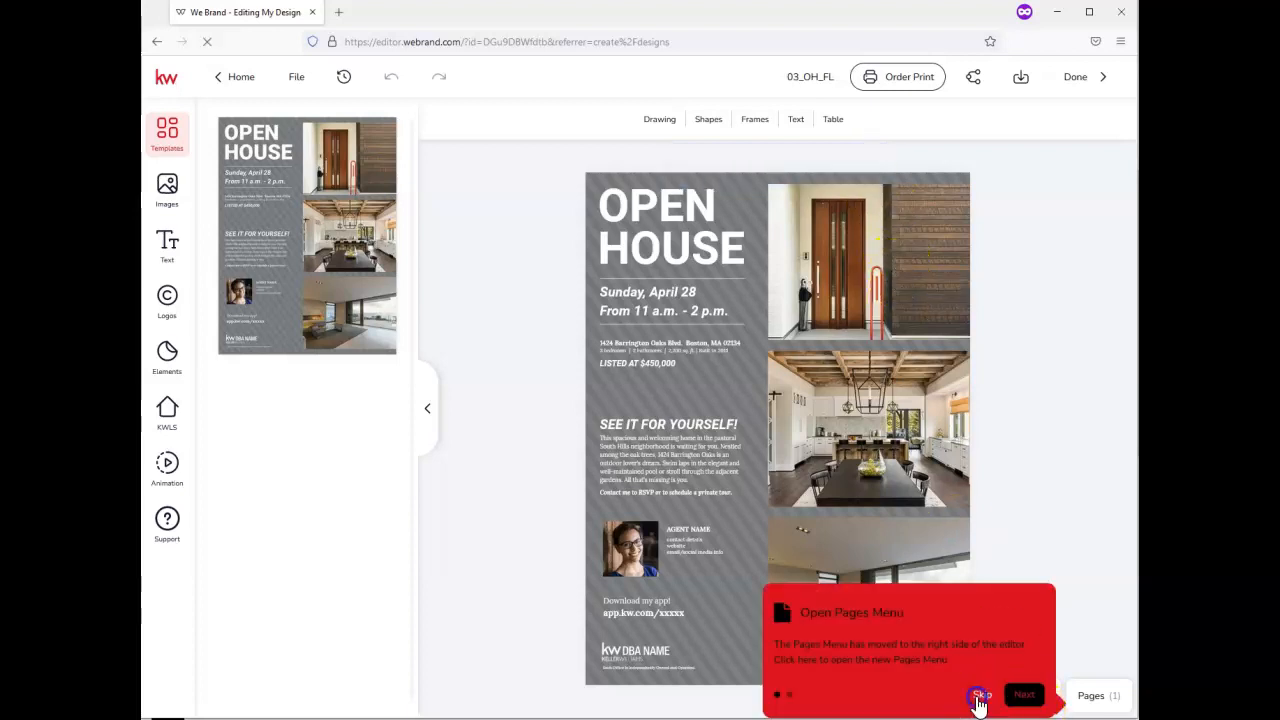
left_click(983, 695)
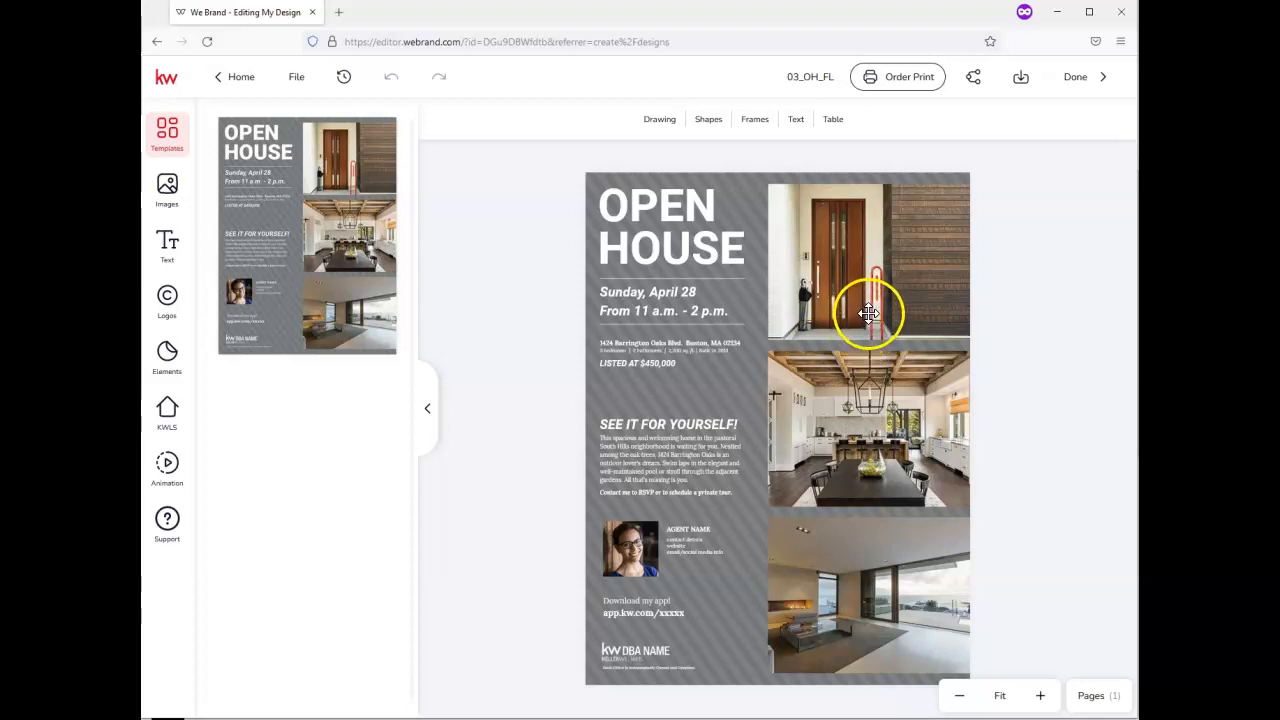
Cut the front door, kitchen and living-room photos from the flyer's right side
left_click(860, 264)
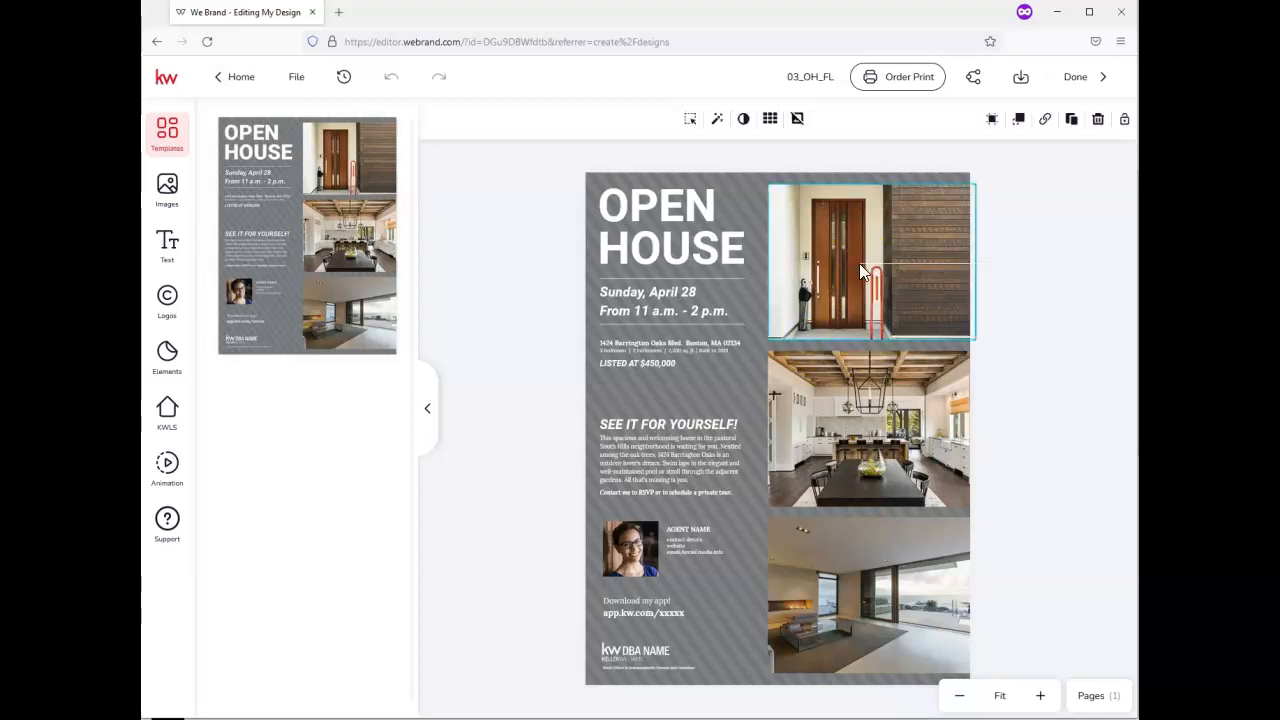
right_click(862, 268)
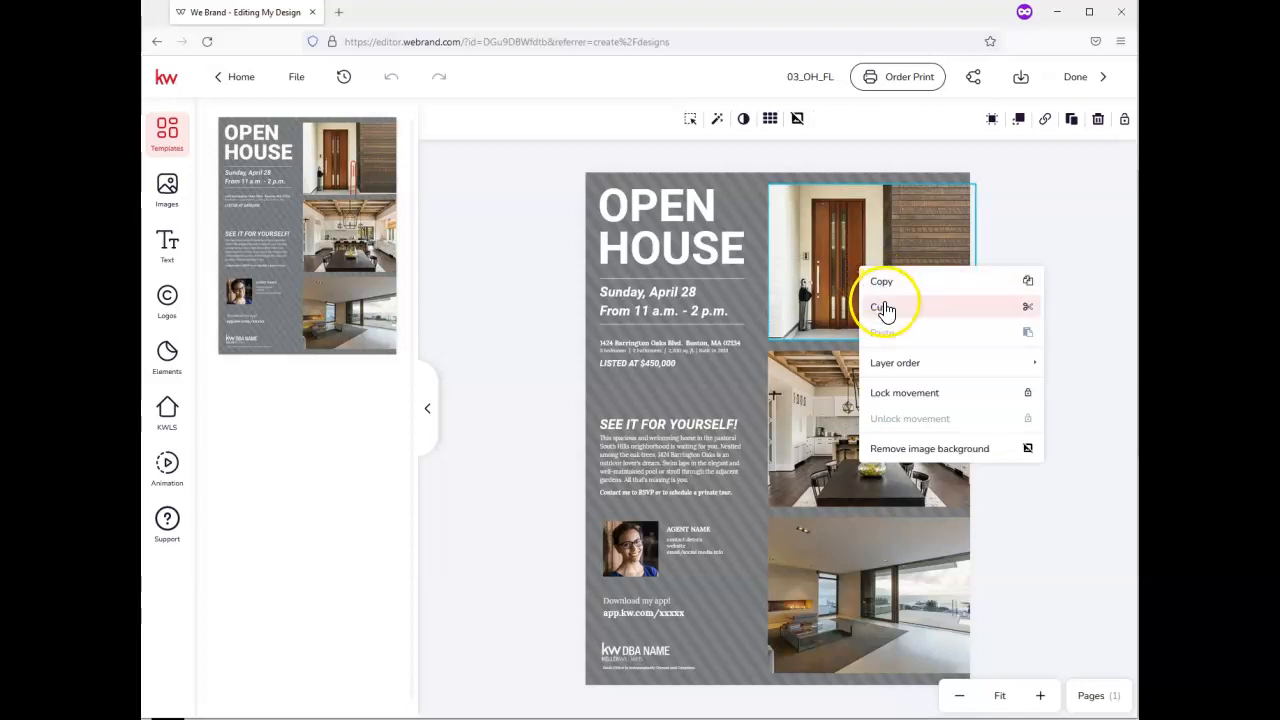
left_click(885, 309)
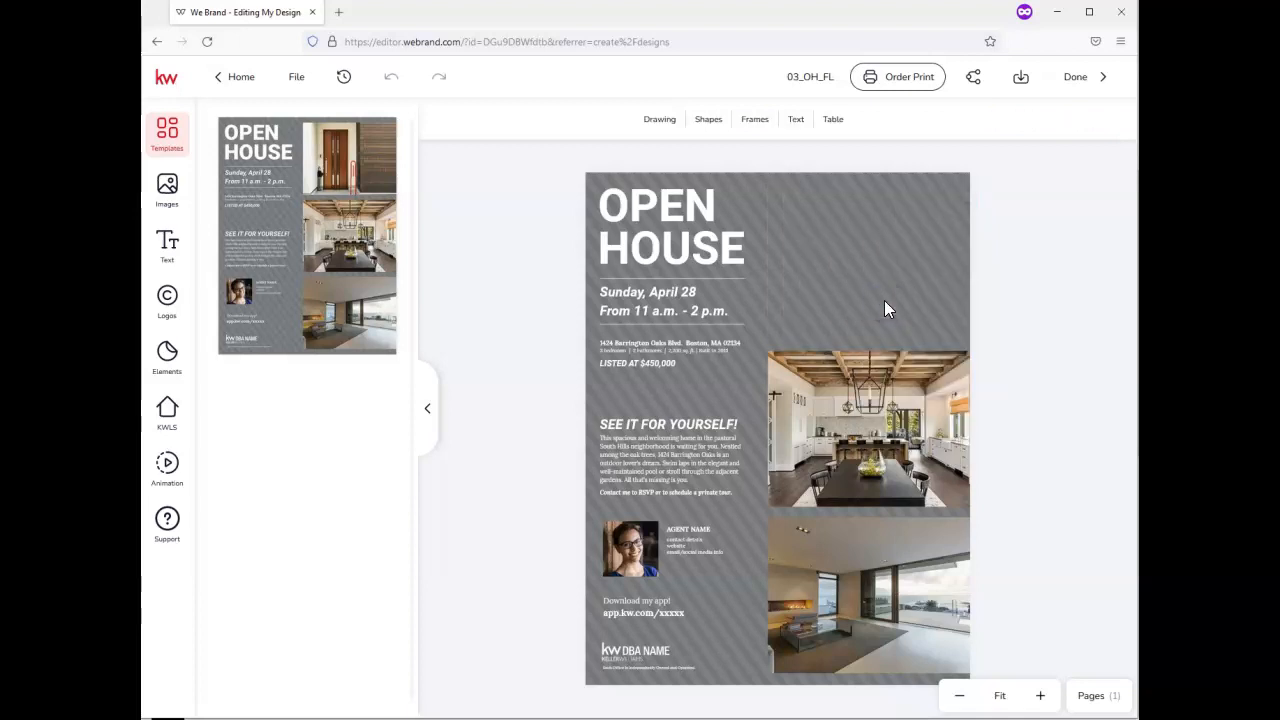
right_click(871, 379)
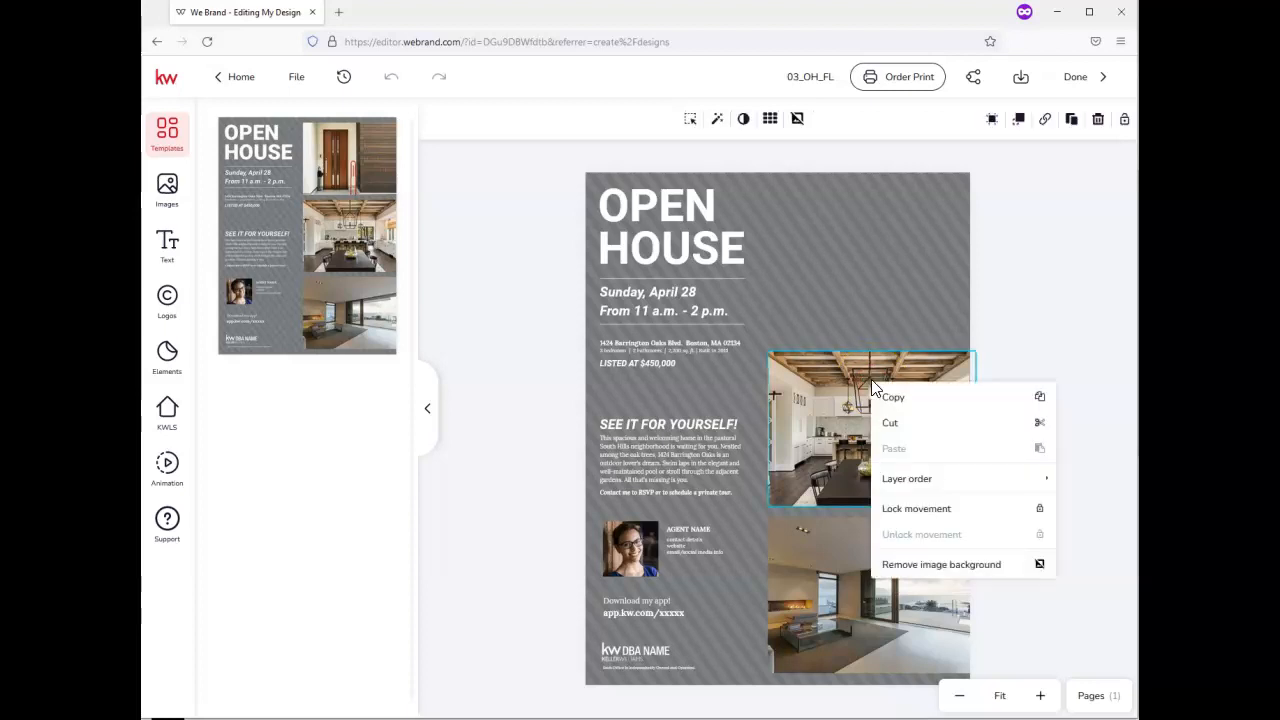
left_click(891, 432)
right_click(880, 523)
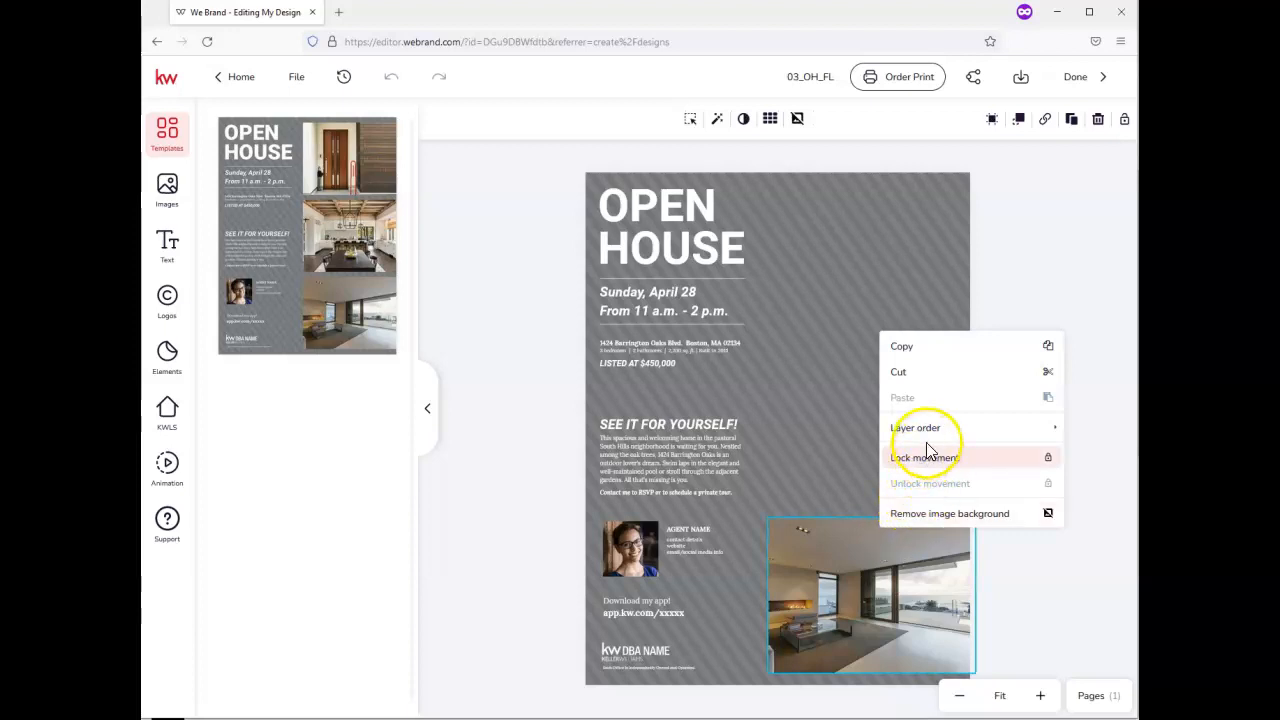
mouse_move(928, 428)
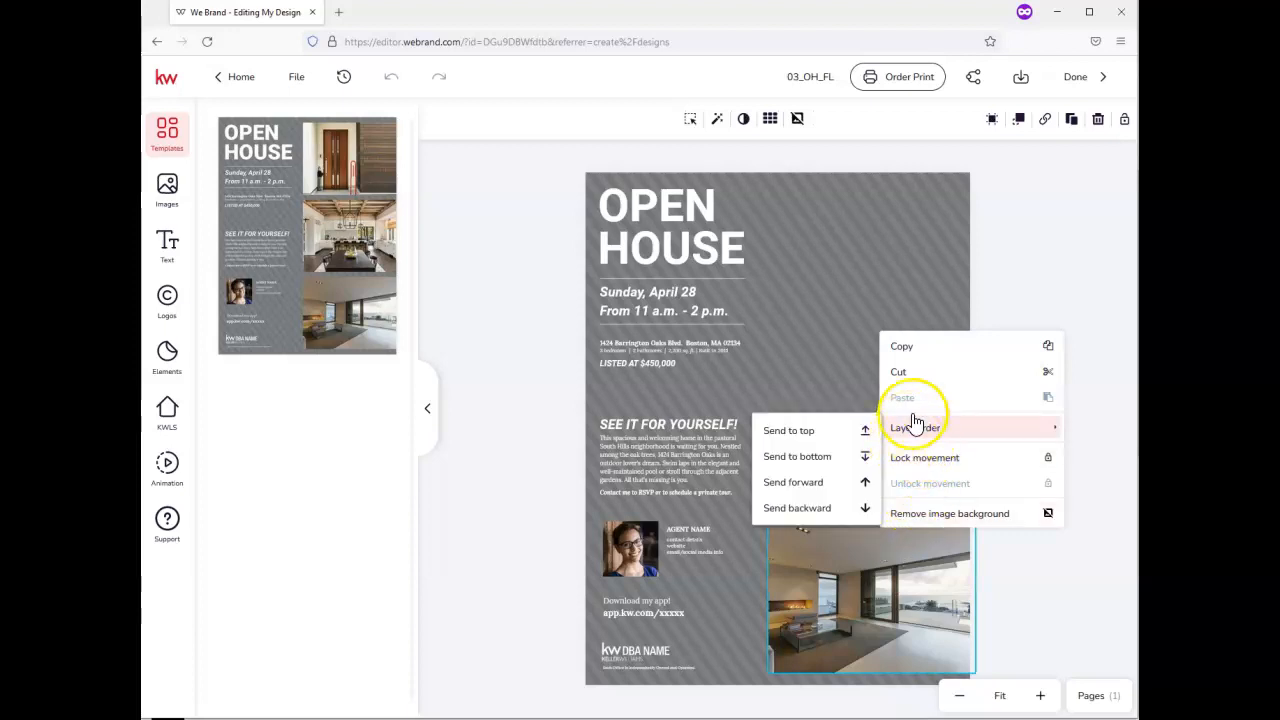
left_click(908, 378)
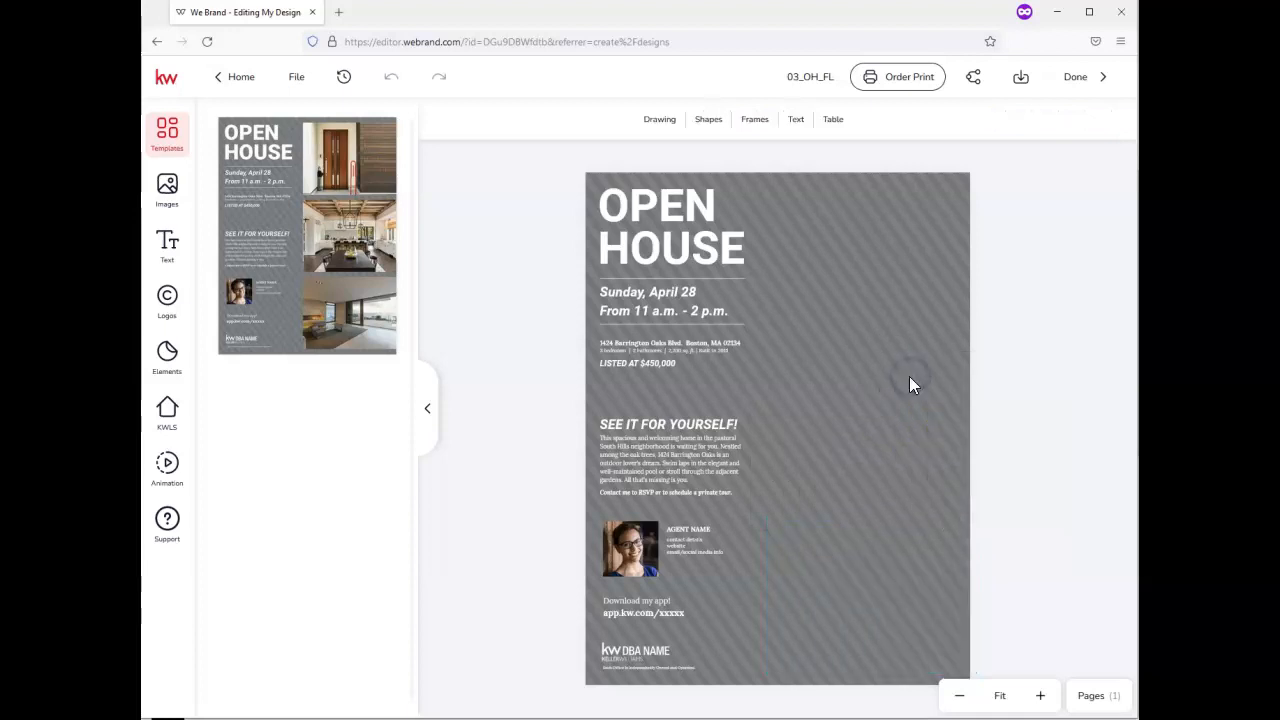
right_click(622, 549)
Cut the agent photo, then move the contact details left at 10 pt and widen them
left_click(672, 392)
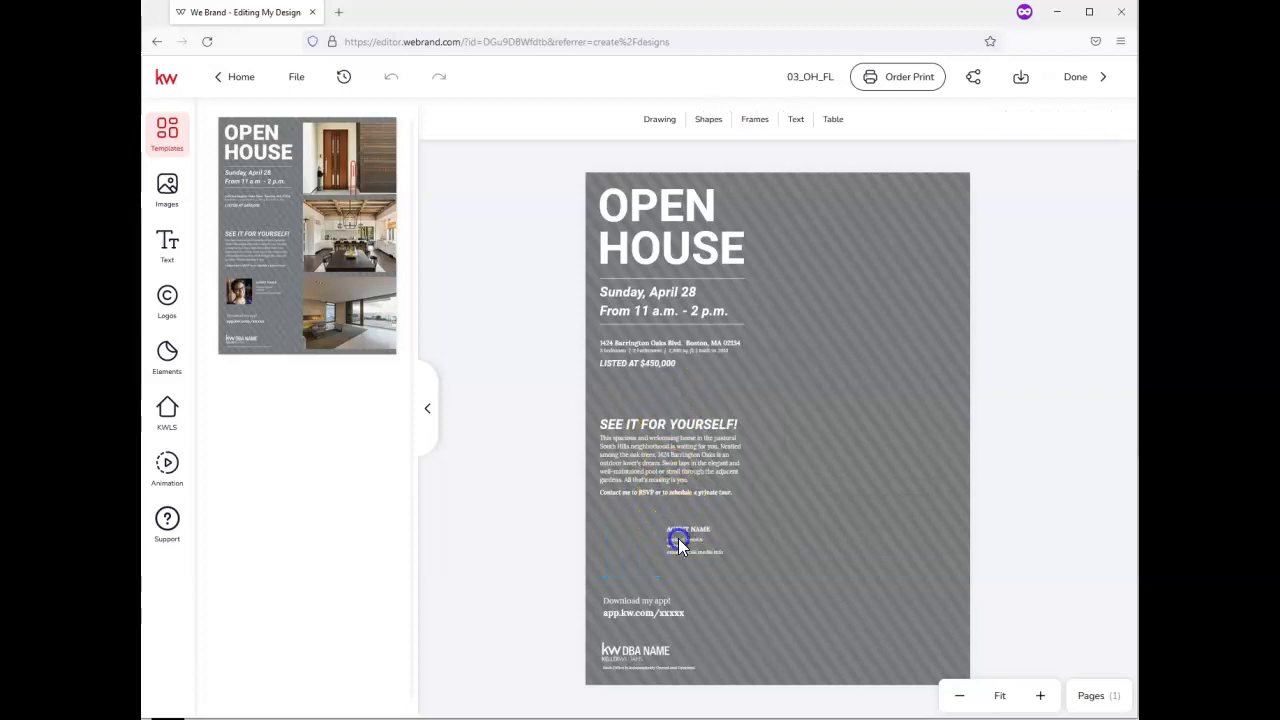
left_click(682, 544)
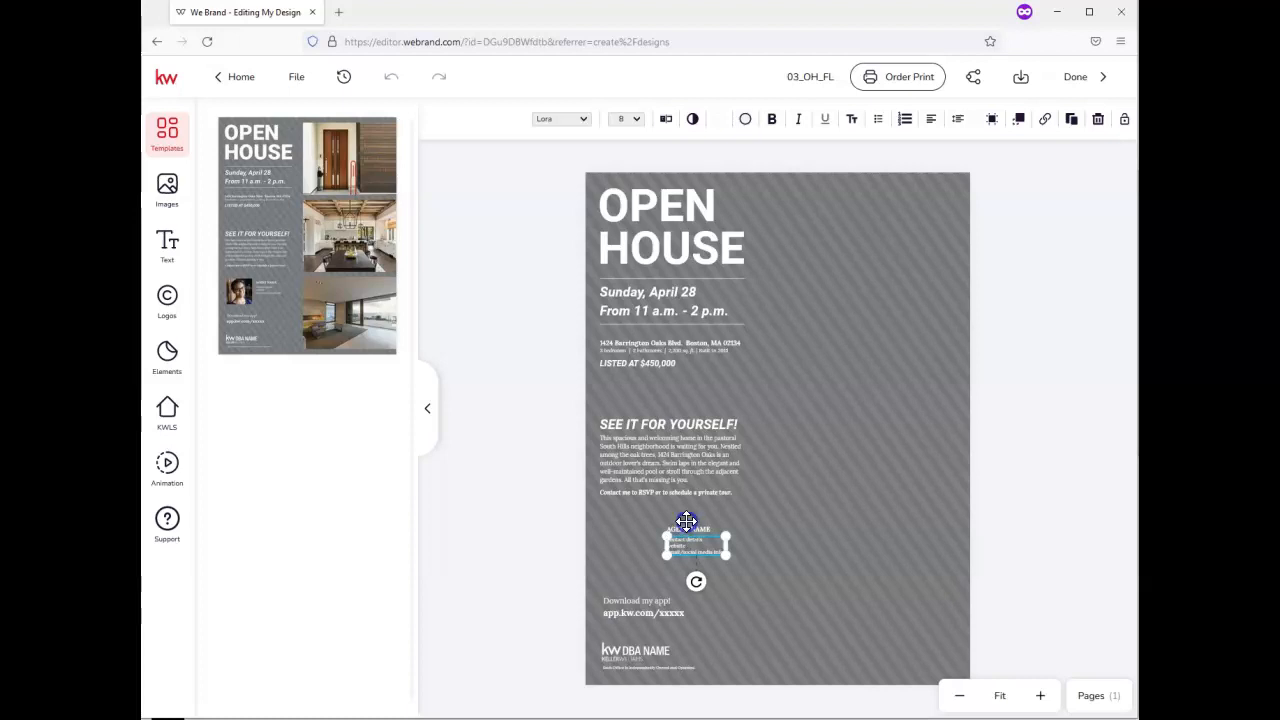
left_click(611, 521)
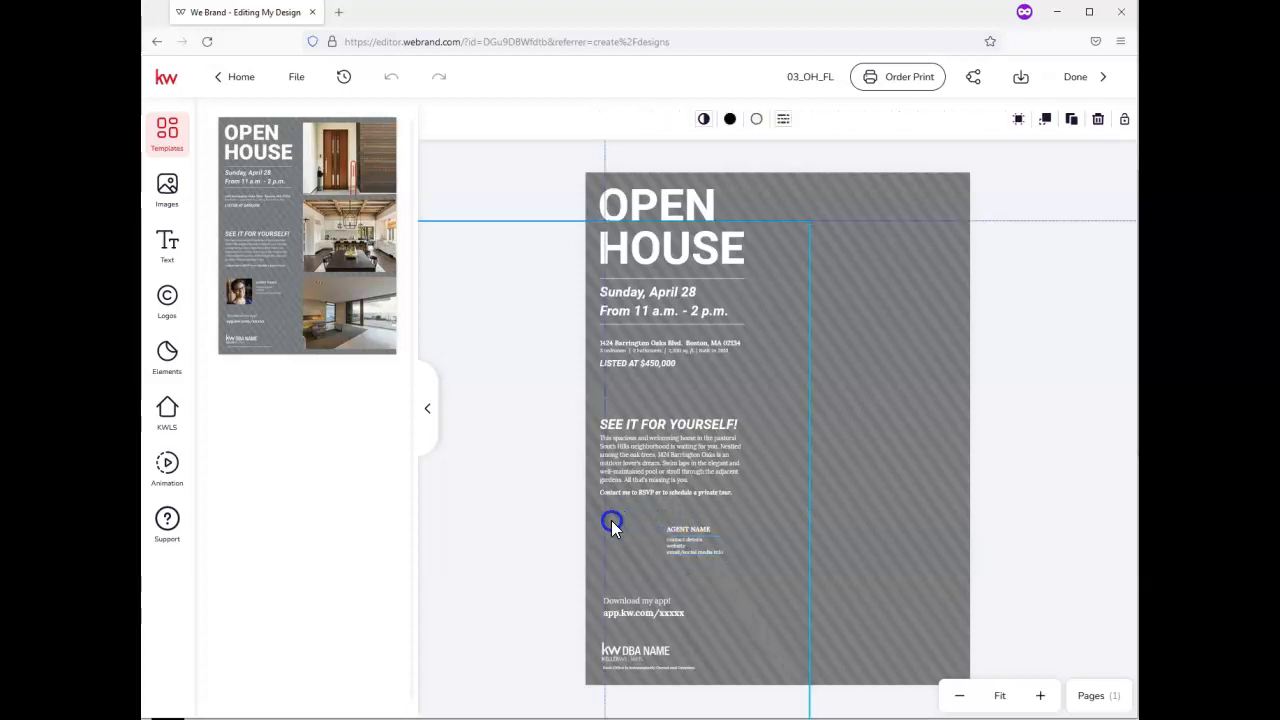
left_click_drag(611, 520, 613, 521)
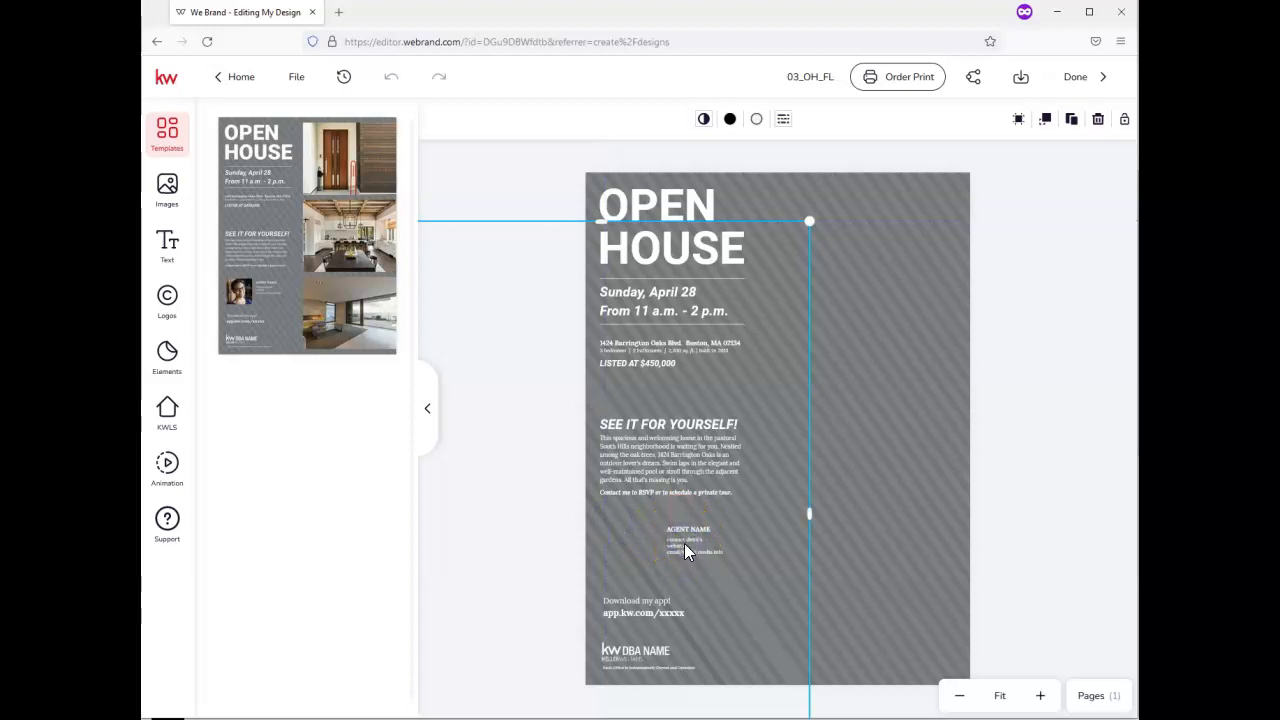
left_click(683, 536)
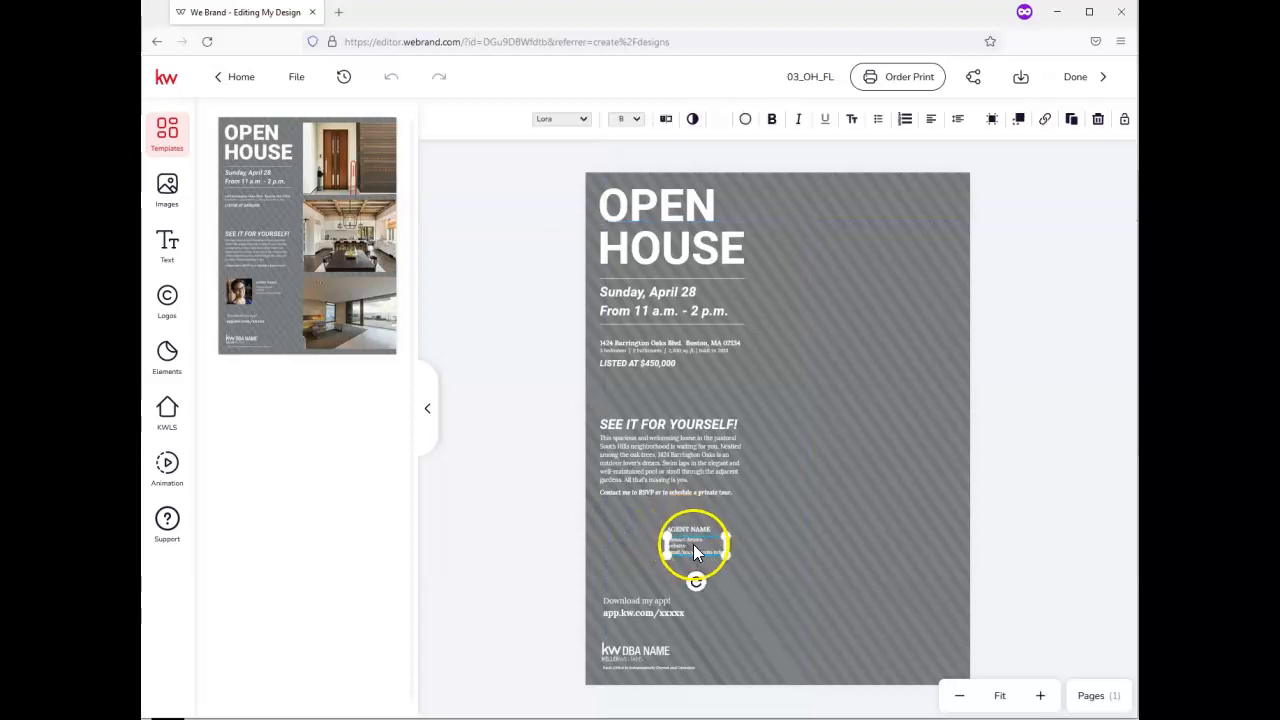
left_click_drag(703, 546, 641, 551)
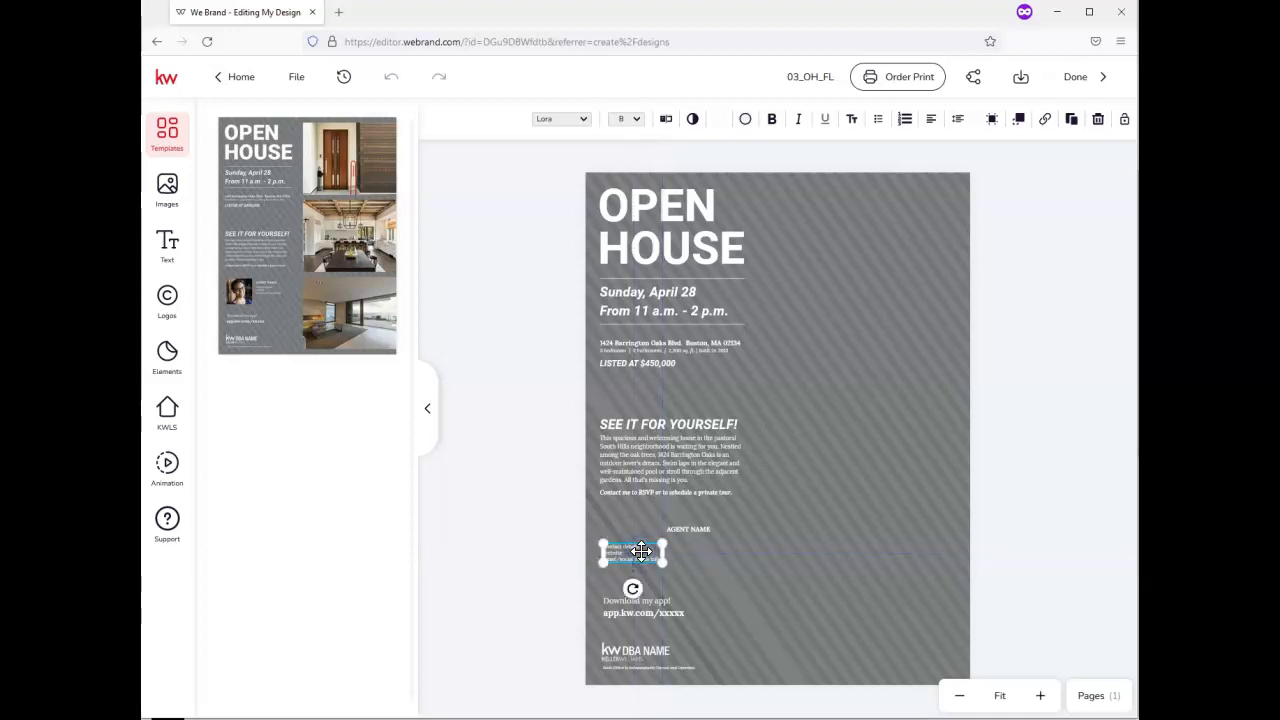
left_click(636, 119)
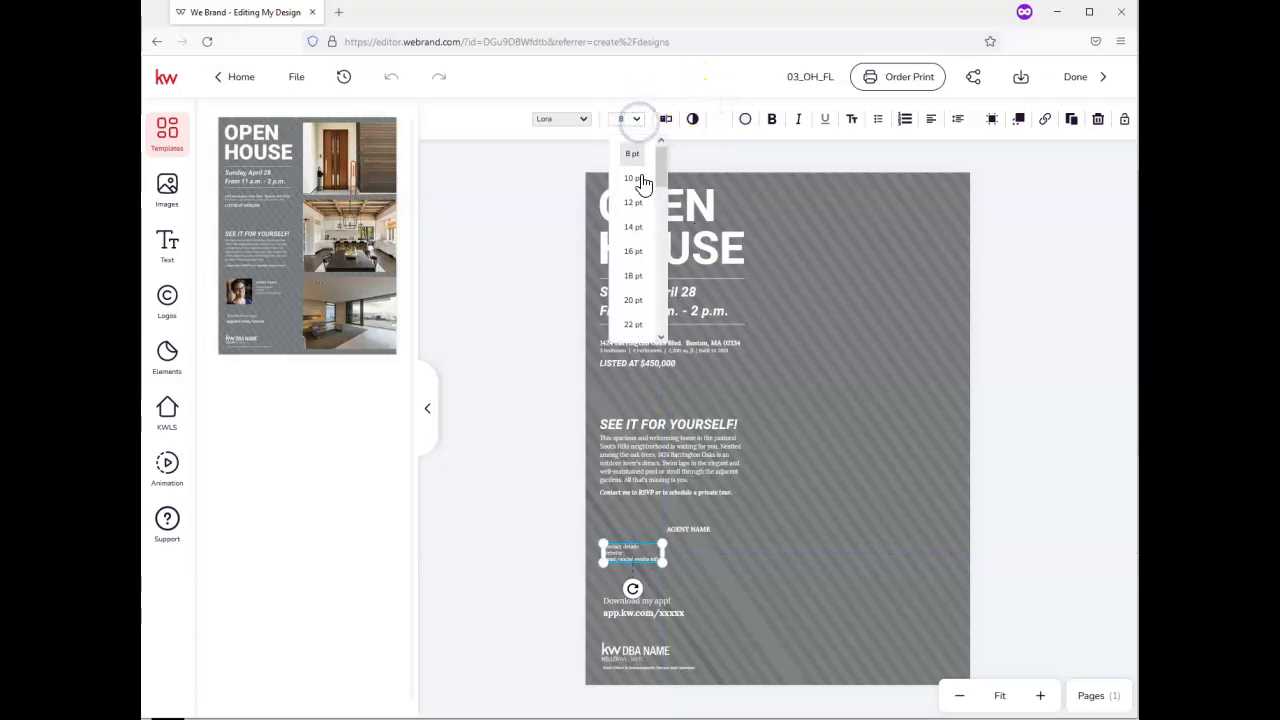
left_click(635, 178)
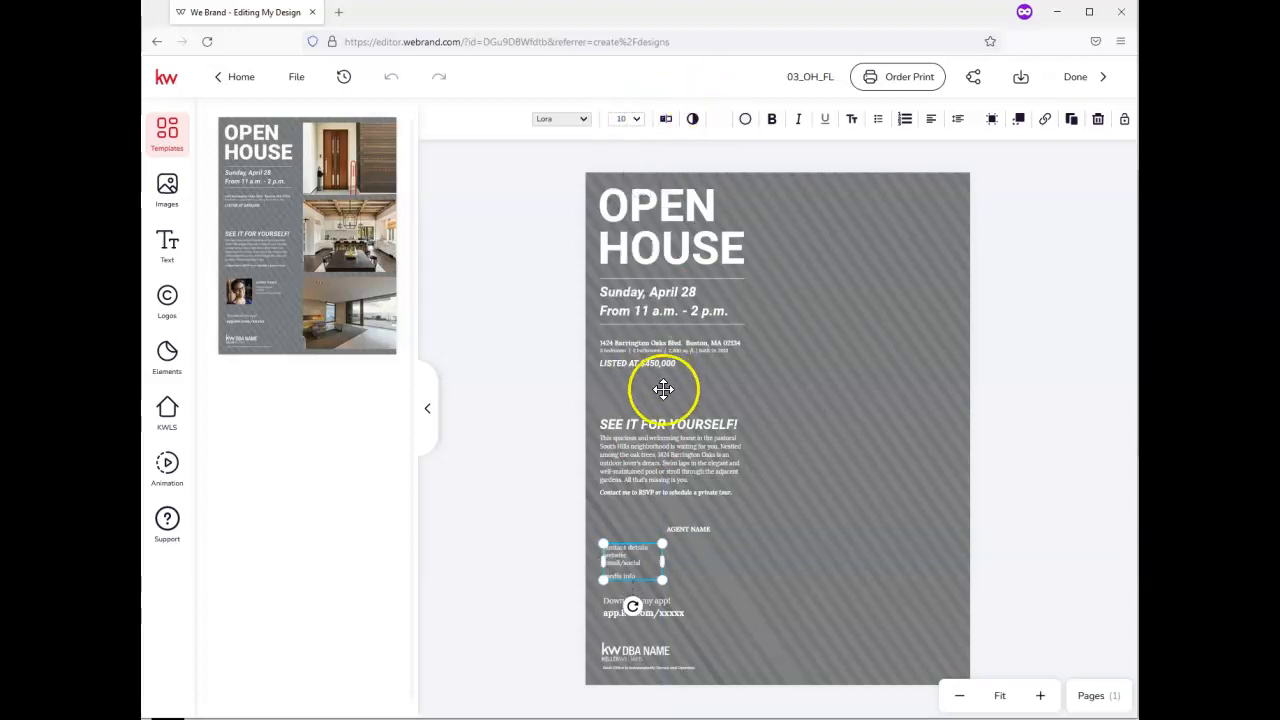
left_click_drag(663, 563, 708, 569)
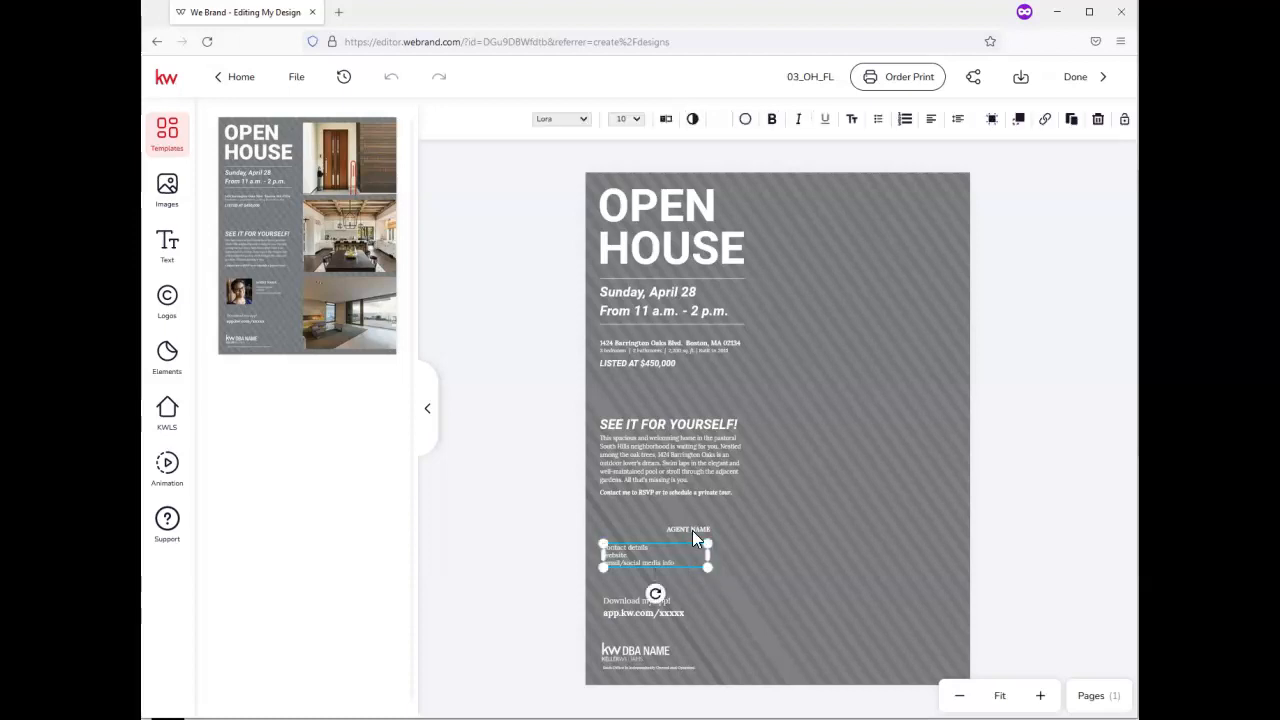
Move the AGENT NAME line left to align above the contact details
left_click(693, 524)
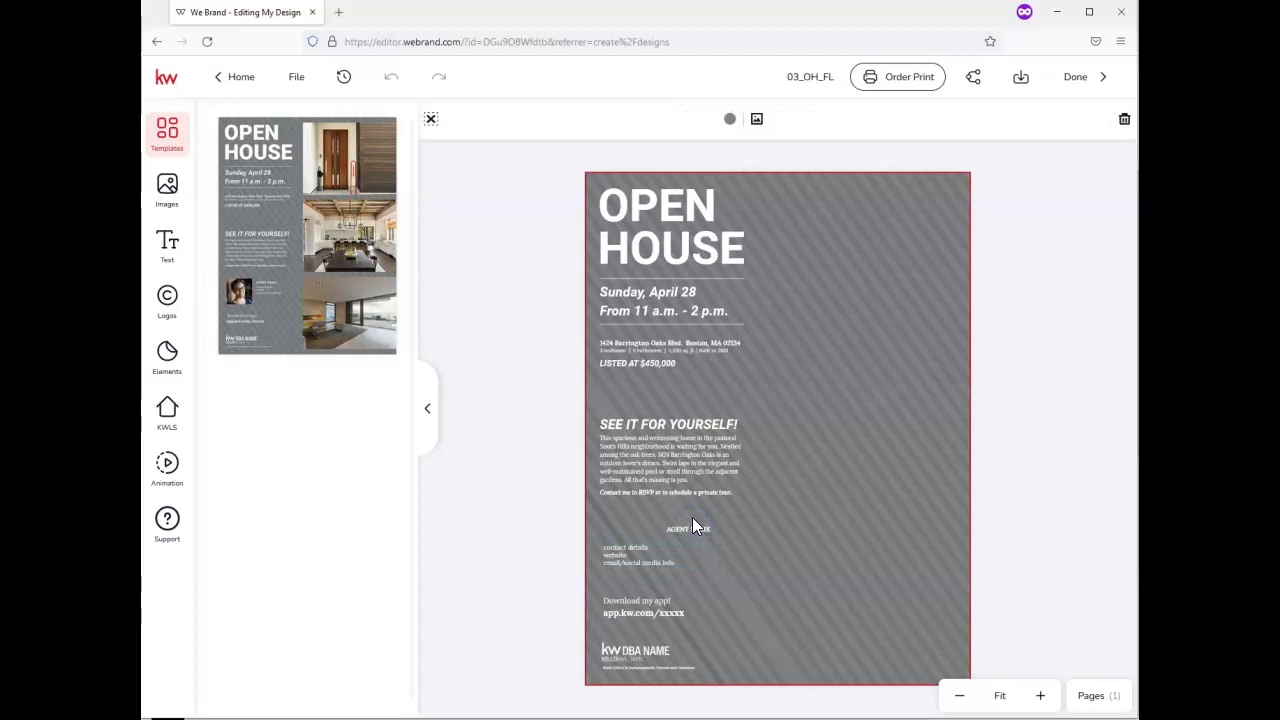
left_click(694, 521)
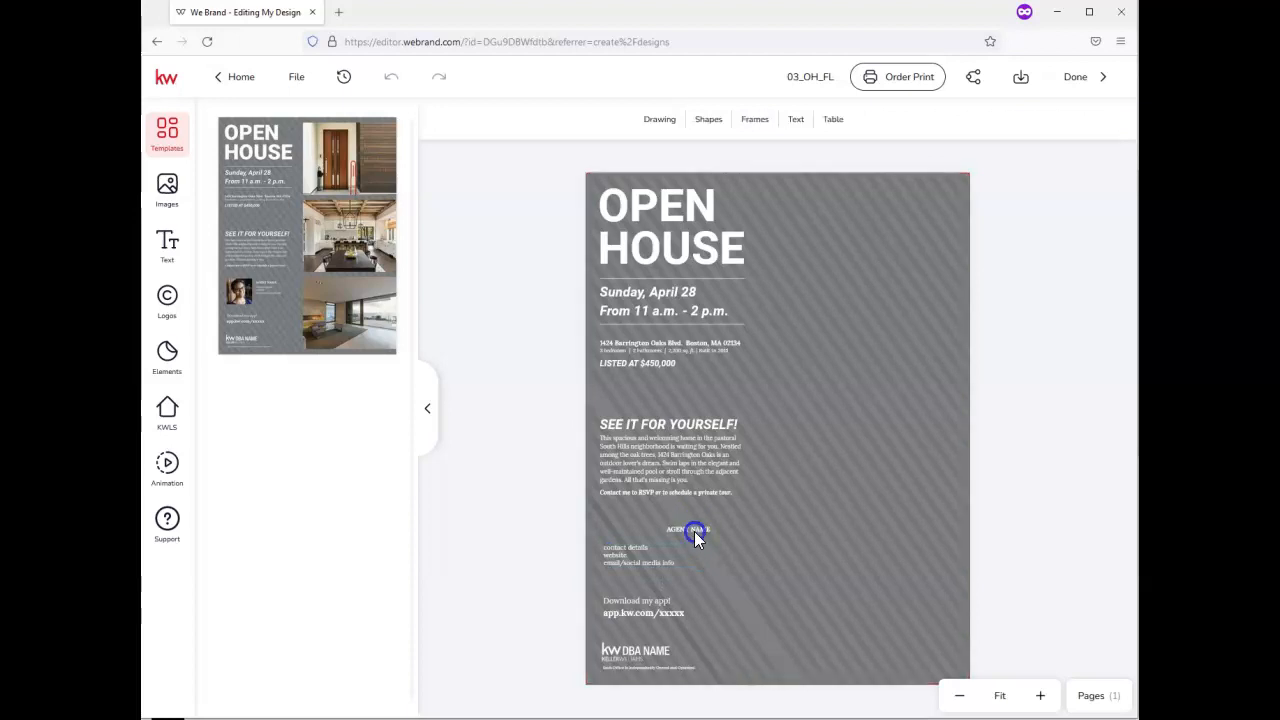
double_click(694, 527)
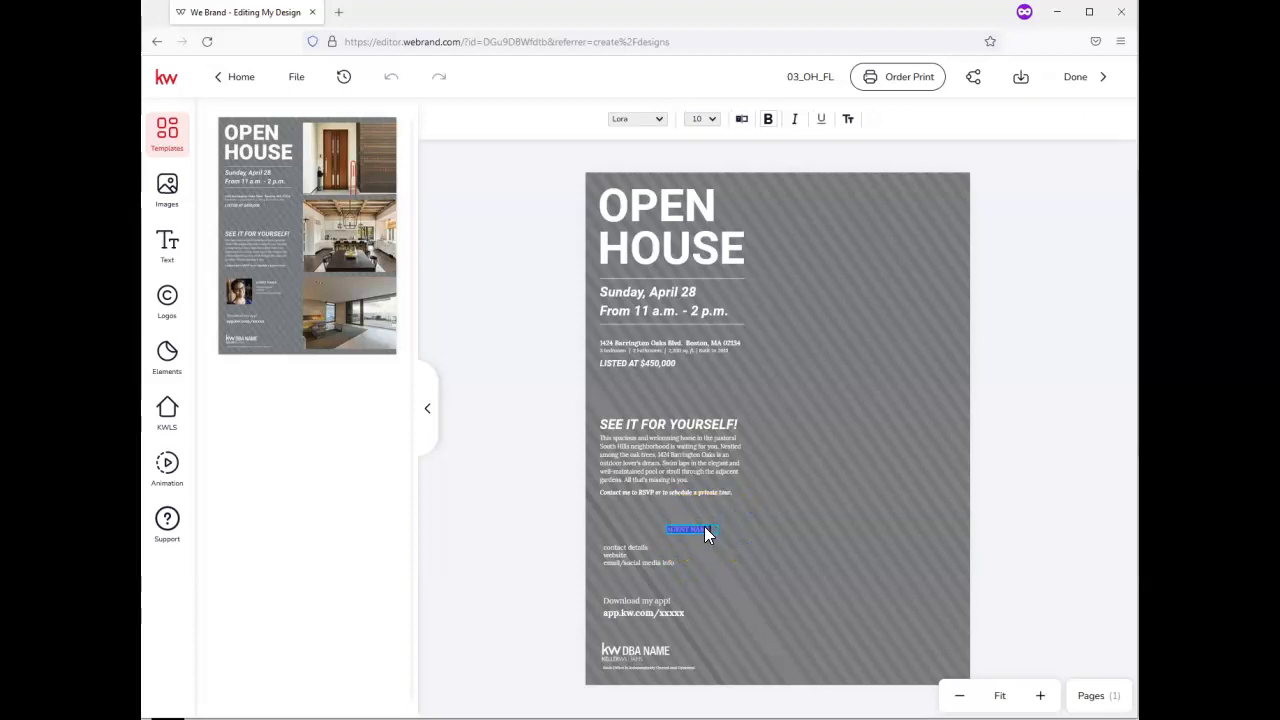
left_click(701, 530)
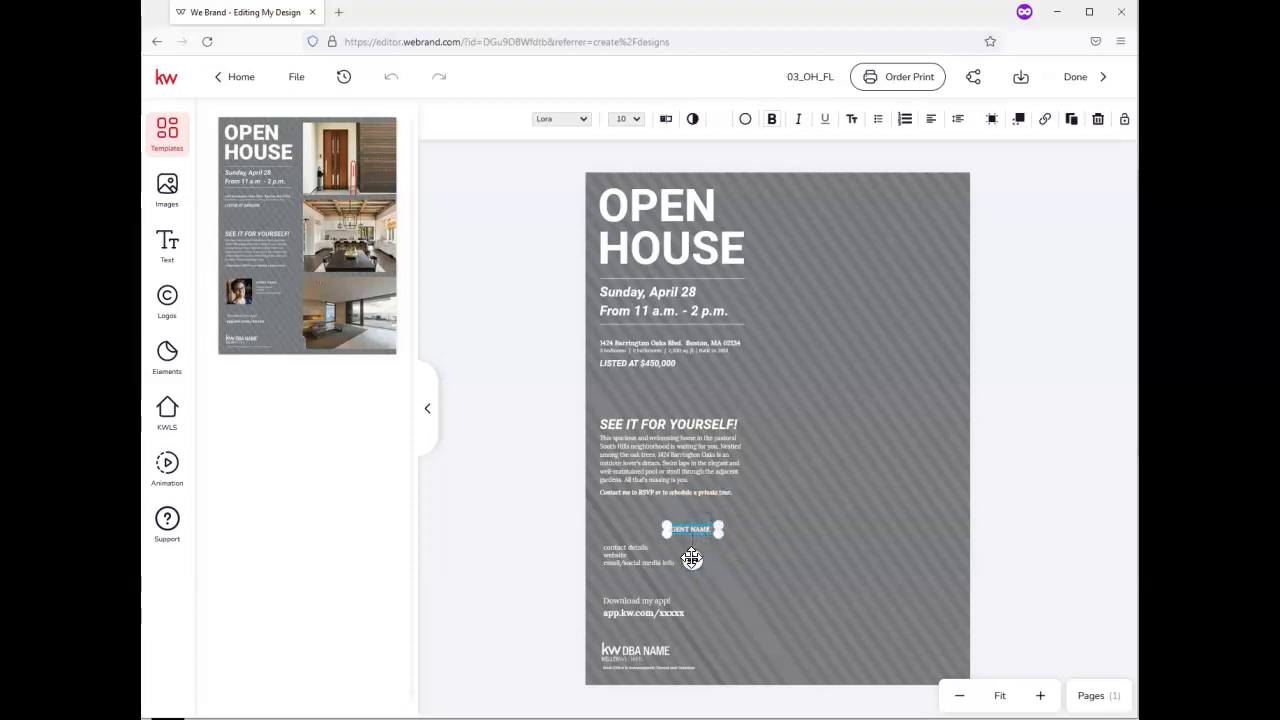
left_click_drag(681, 556, 630, 553)
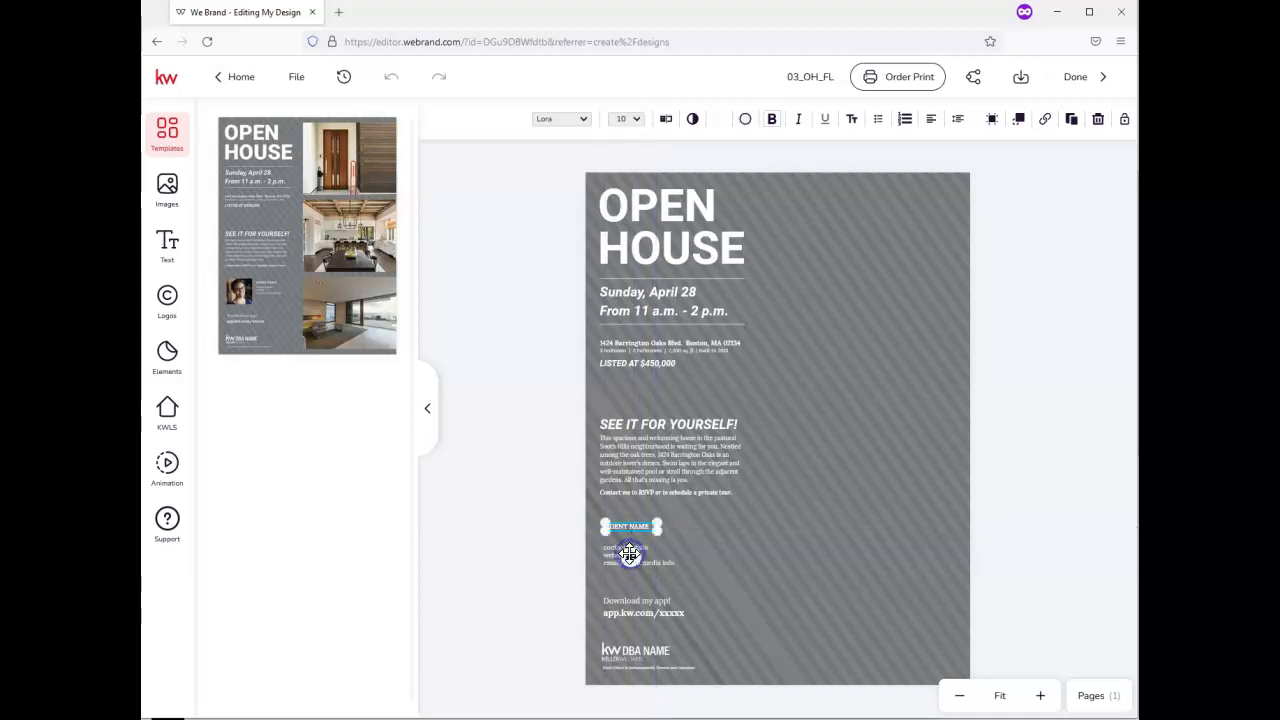
Replace 'April 28' in the date line with 'Feb 27th'
left_click(671, 294)
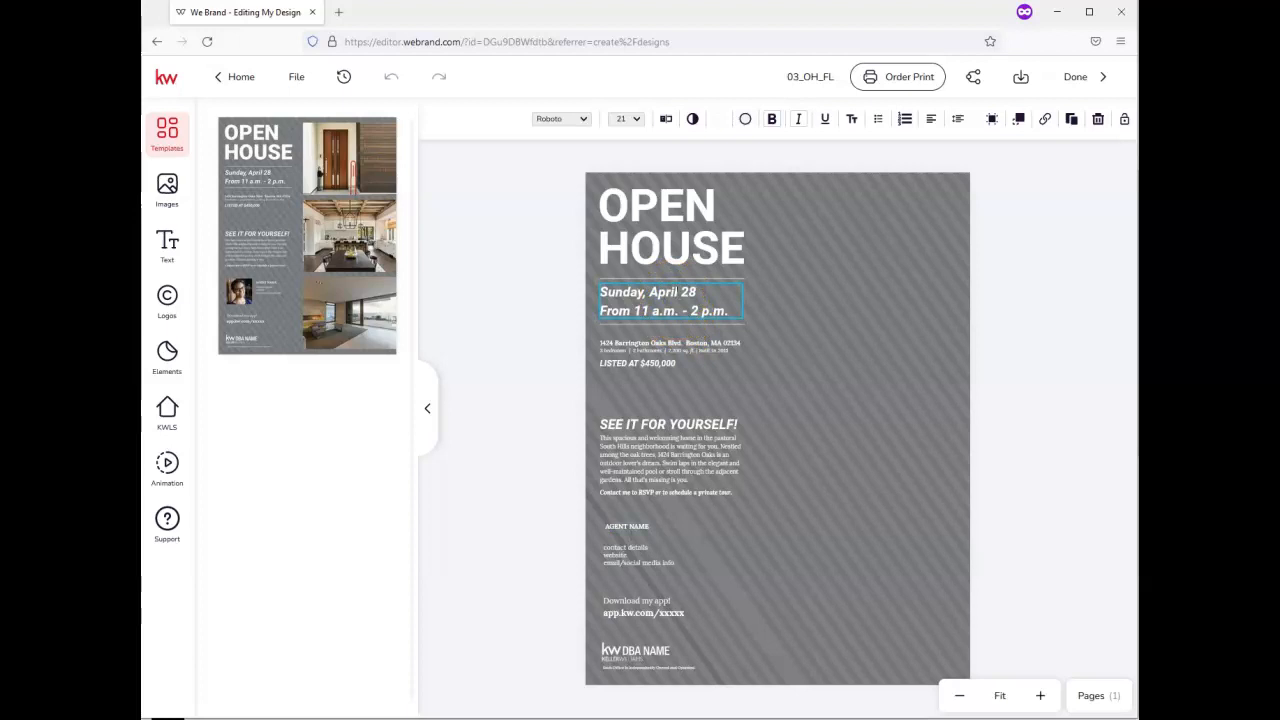
double_click(671, 294)
left_click(680, 294)
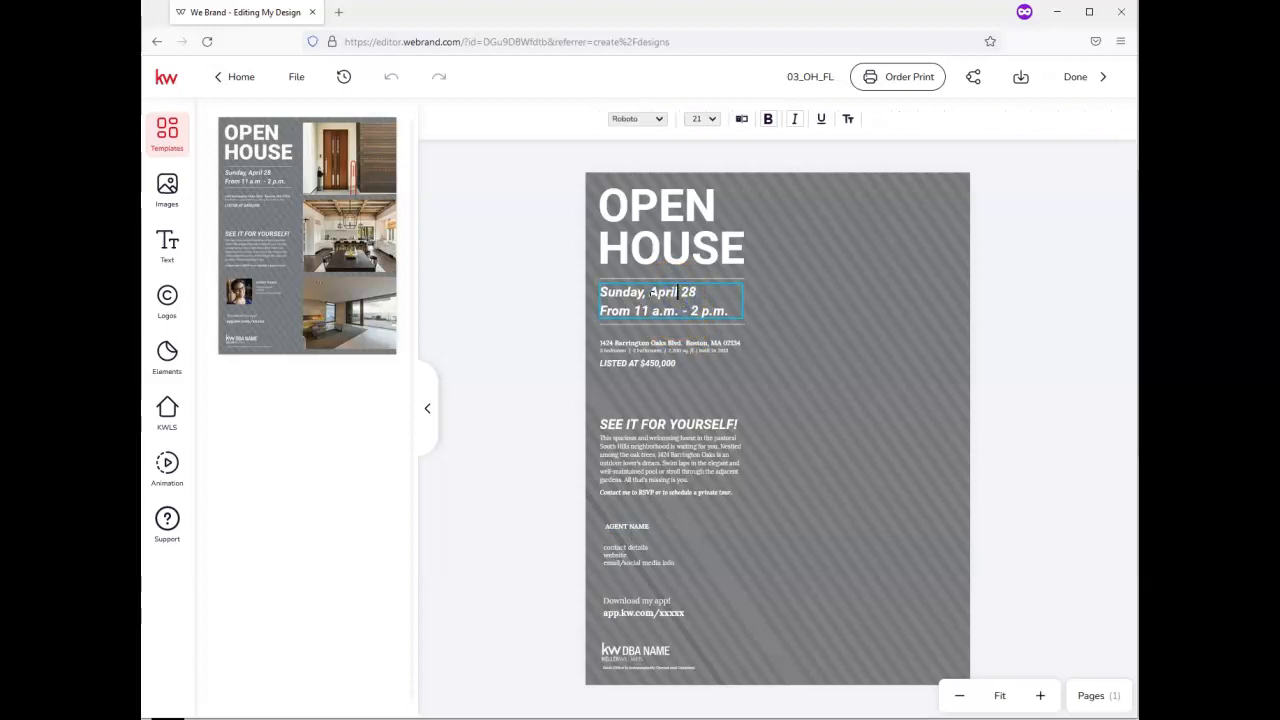
double_click(652, 292)
triple_click(651, 292)
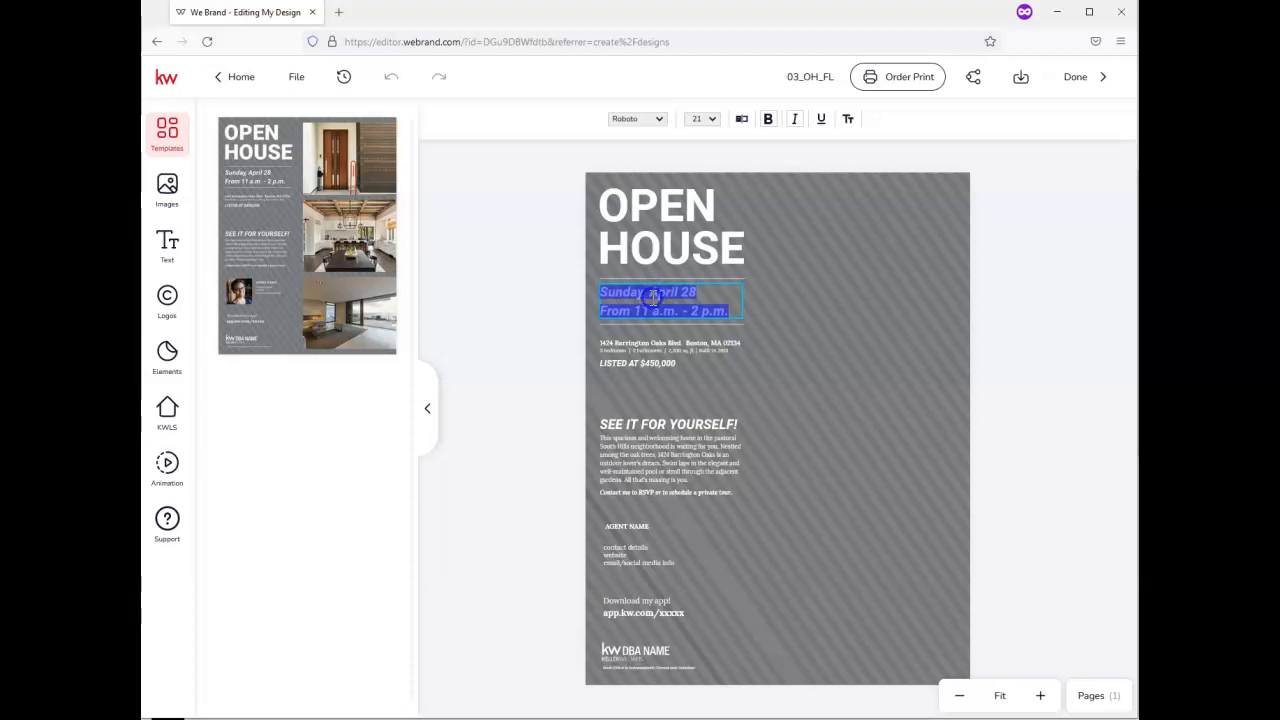
left_click(650, 294)
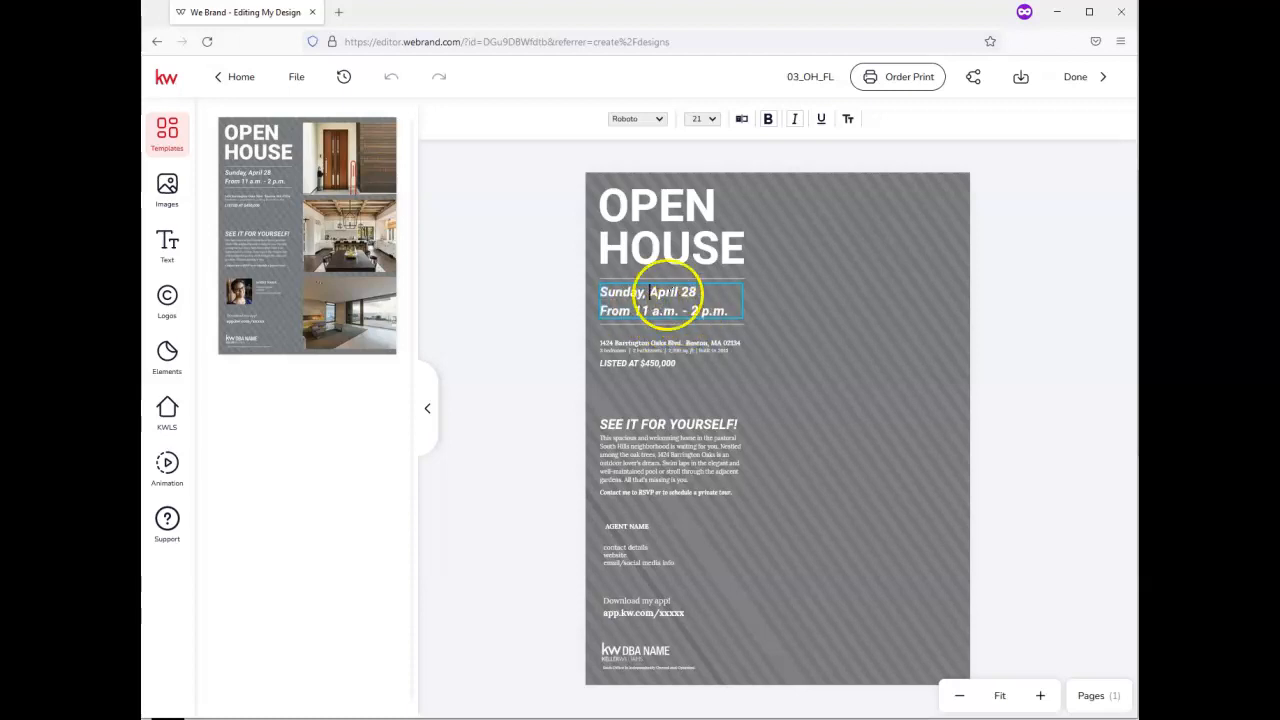
left_click_drag(651, 292, 698, 292)
type("Feb")
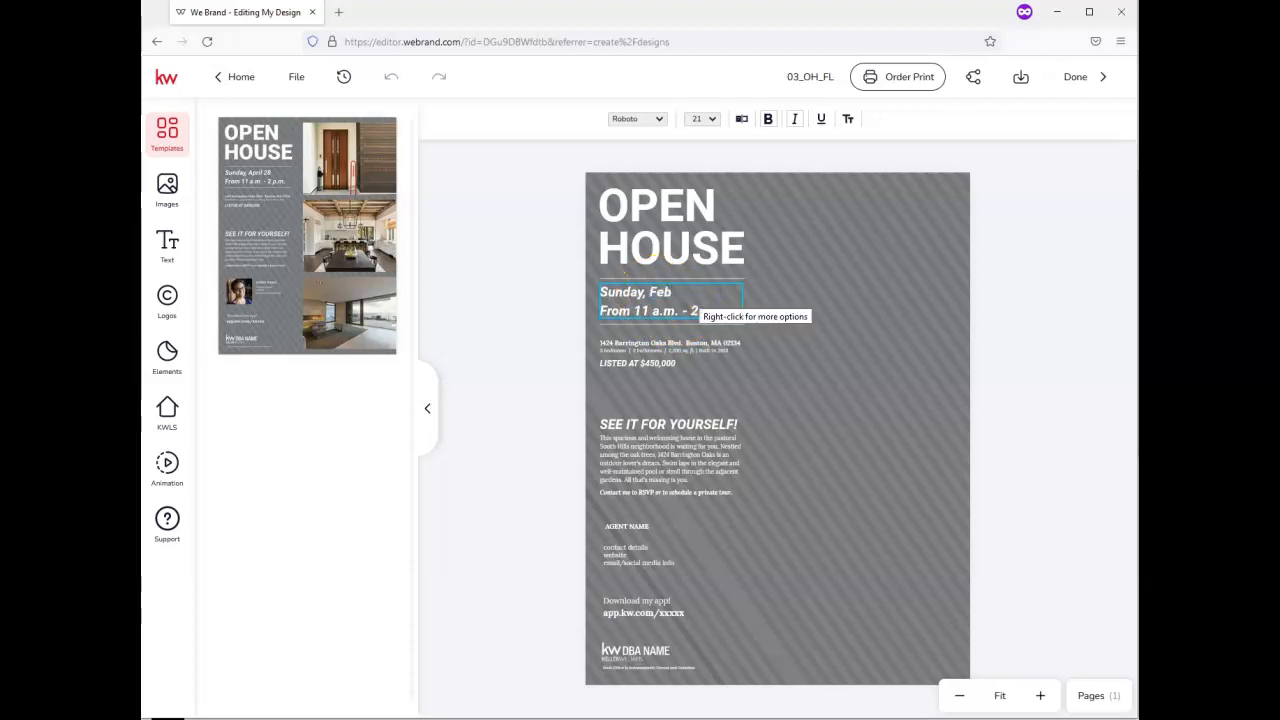
type(" 27th")
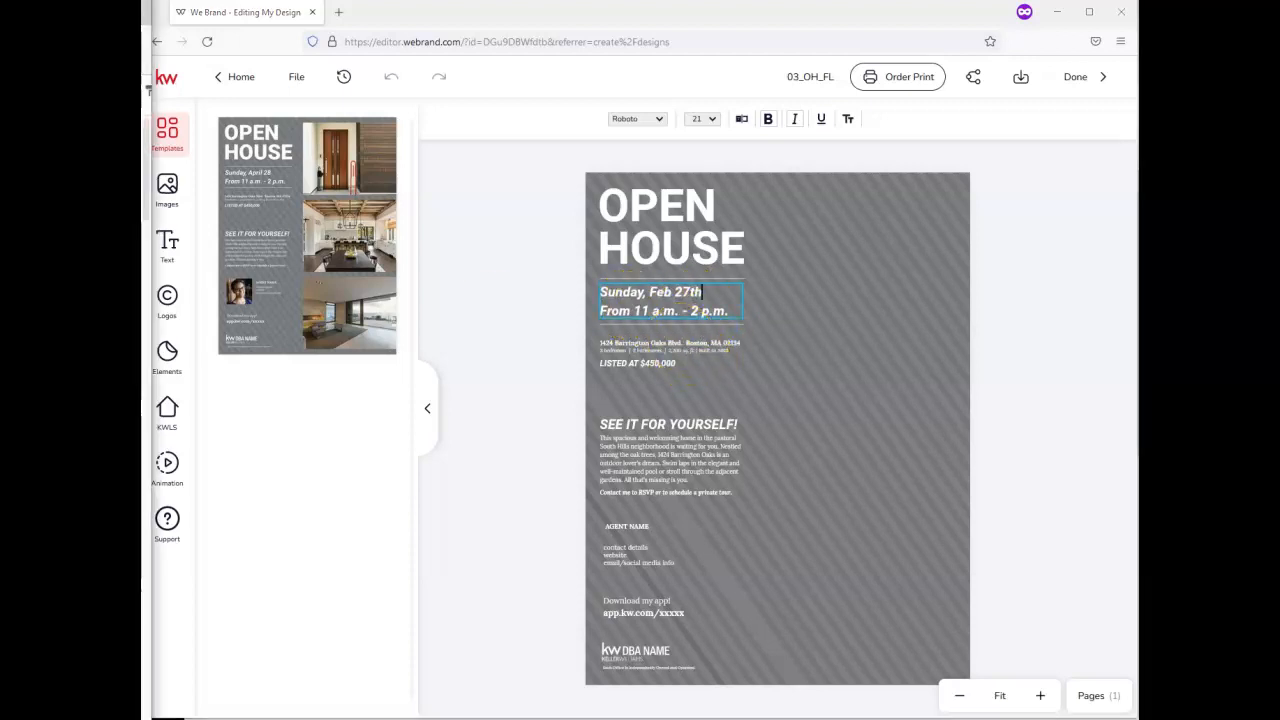
Discard the side-editor changes and rotate the date text back to level
left_click(663, 343)
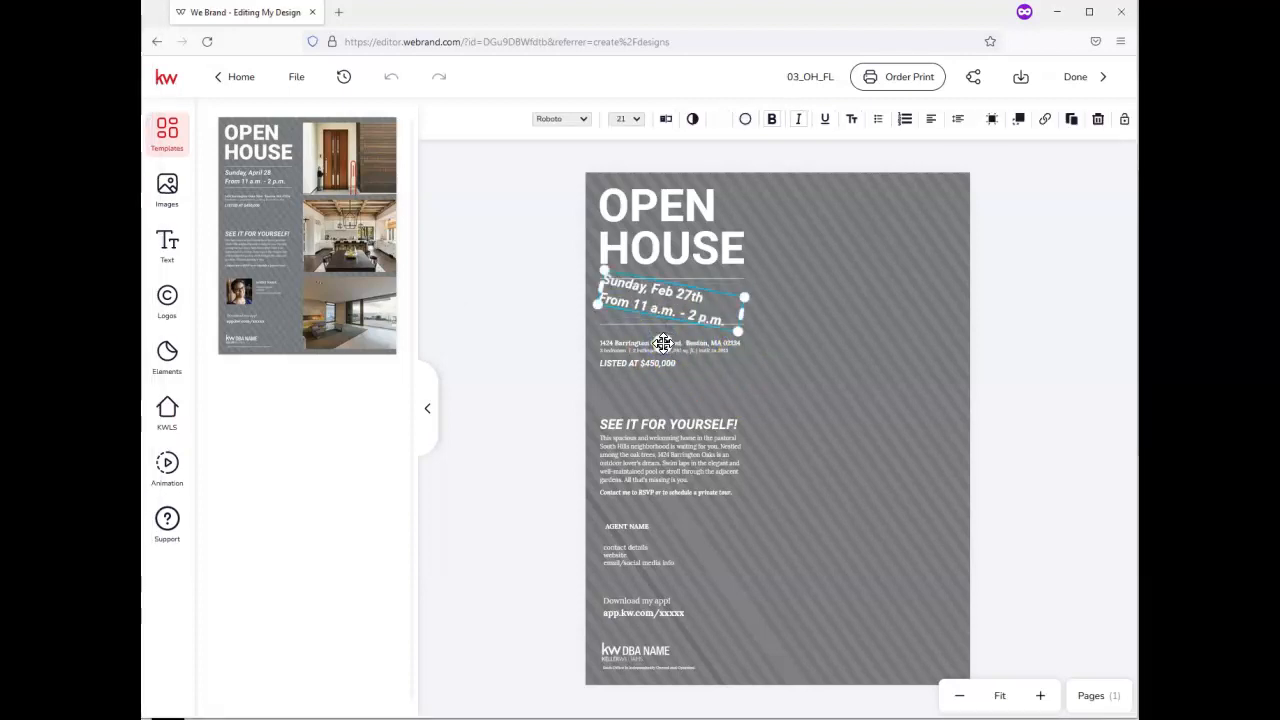
left_click(663, 343)
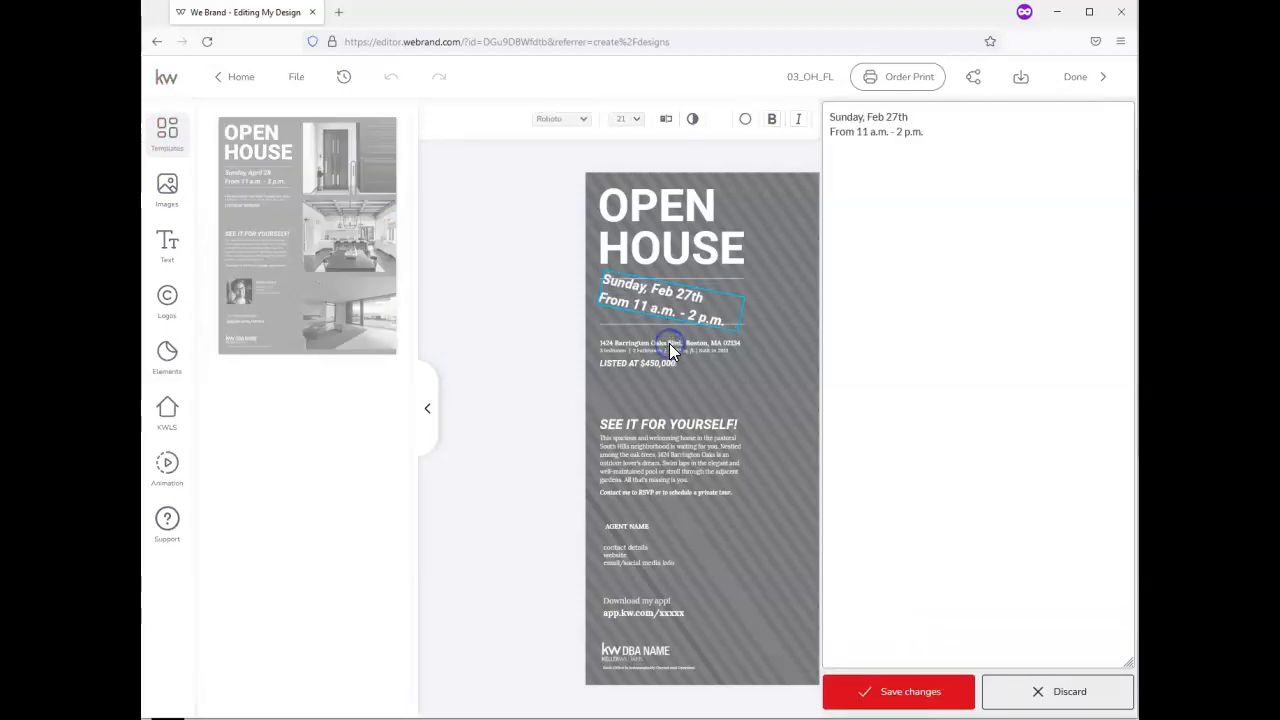
left_click(1083, 694)
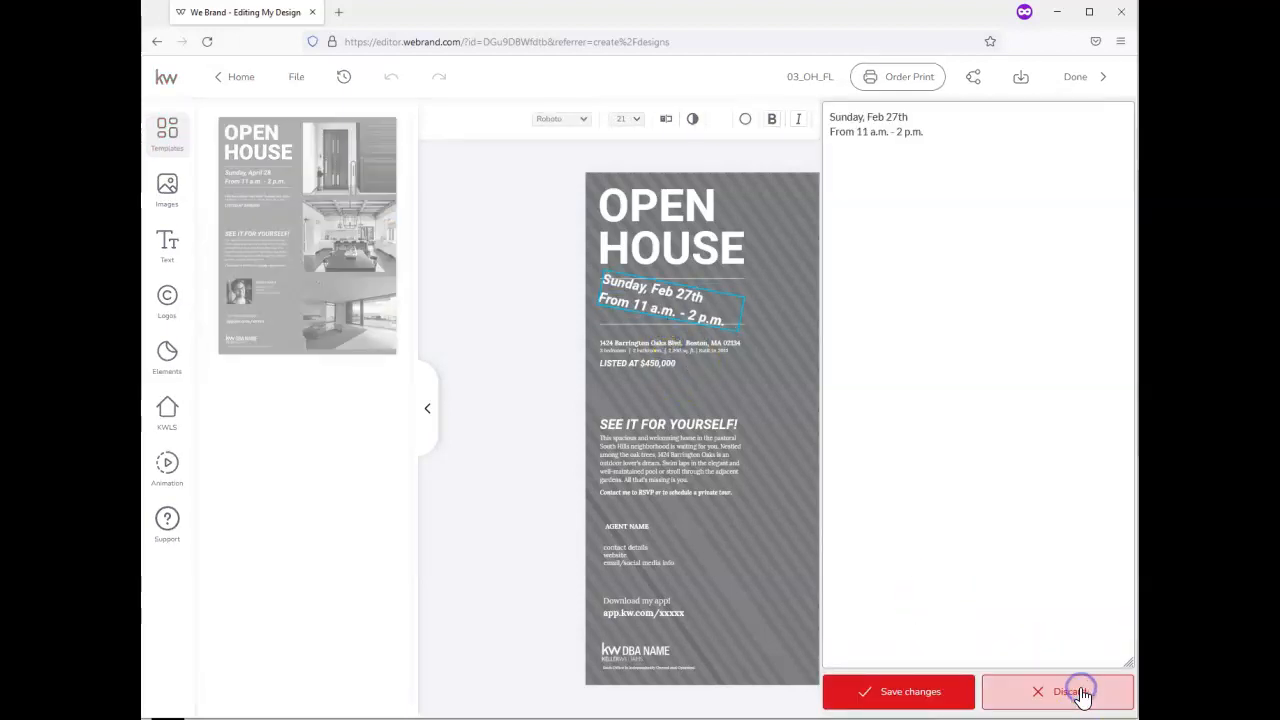
left_click_drag(663, 343, 671, 346)
left_click(725, 363)
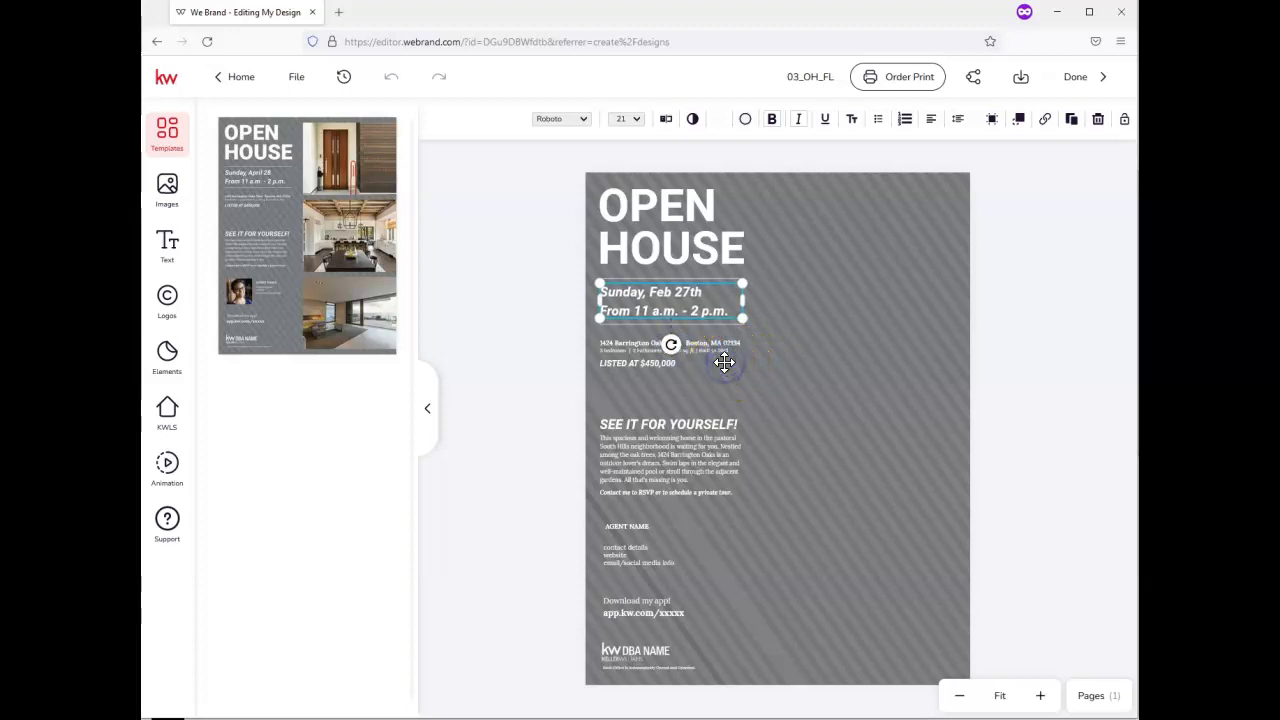
left_click(679, 333)
left_click(677, 339)
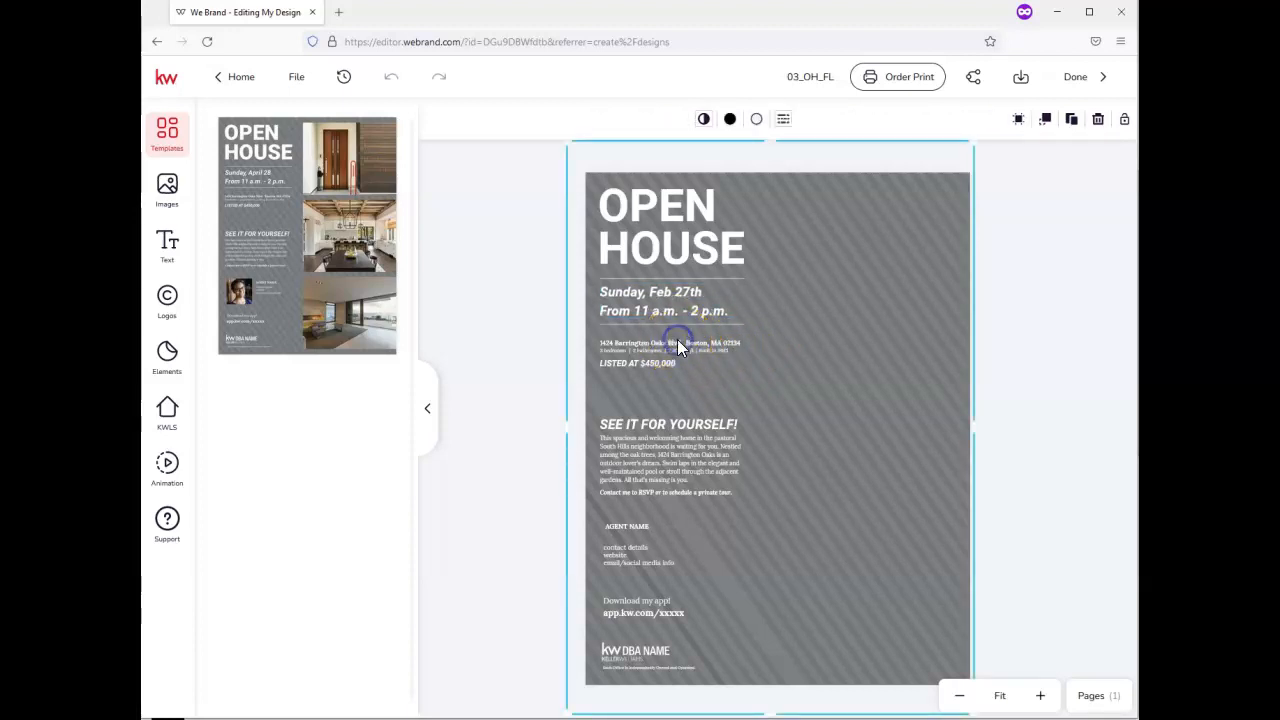
left_click(677, 339)
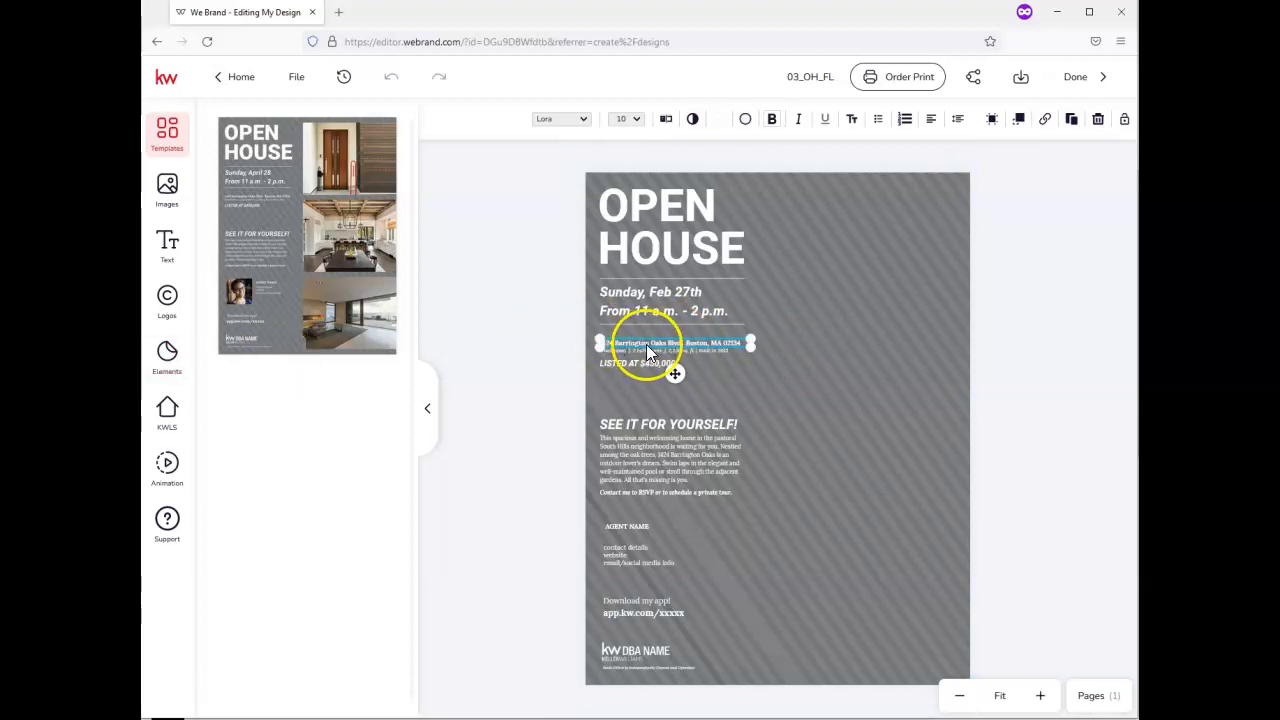
left_click(644, 345)
double_click(644, 342)
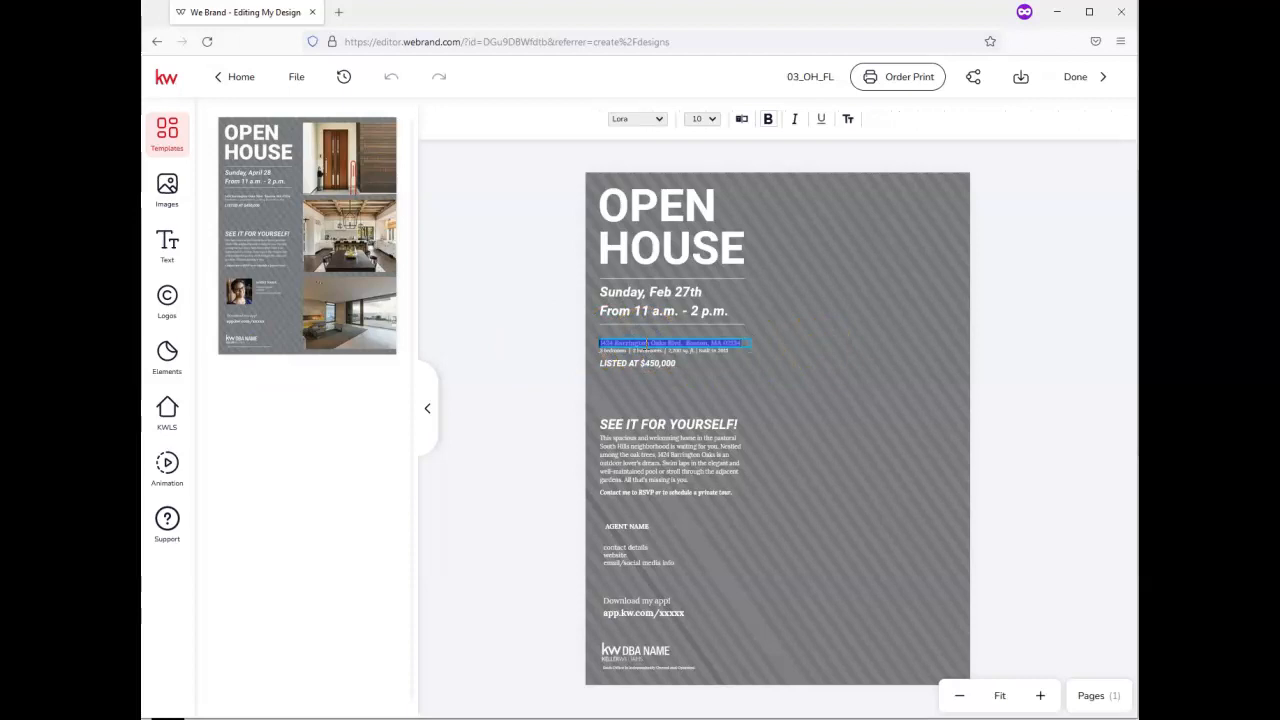
left_click(691, 343)
triple_click(691, 343)
left_click(716, 121)
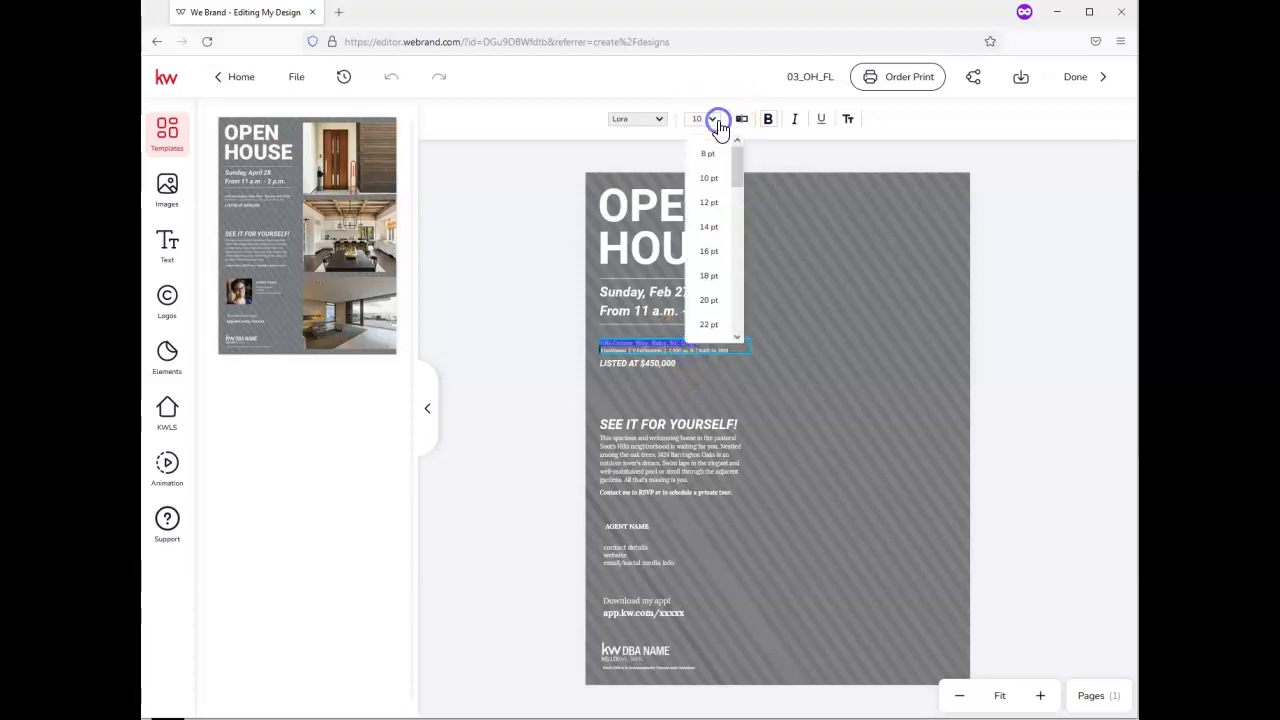
left_click(710, 180)
left_click(710, 120)
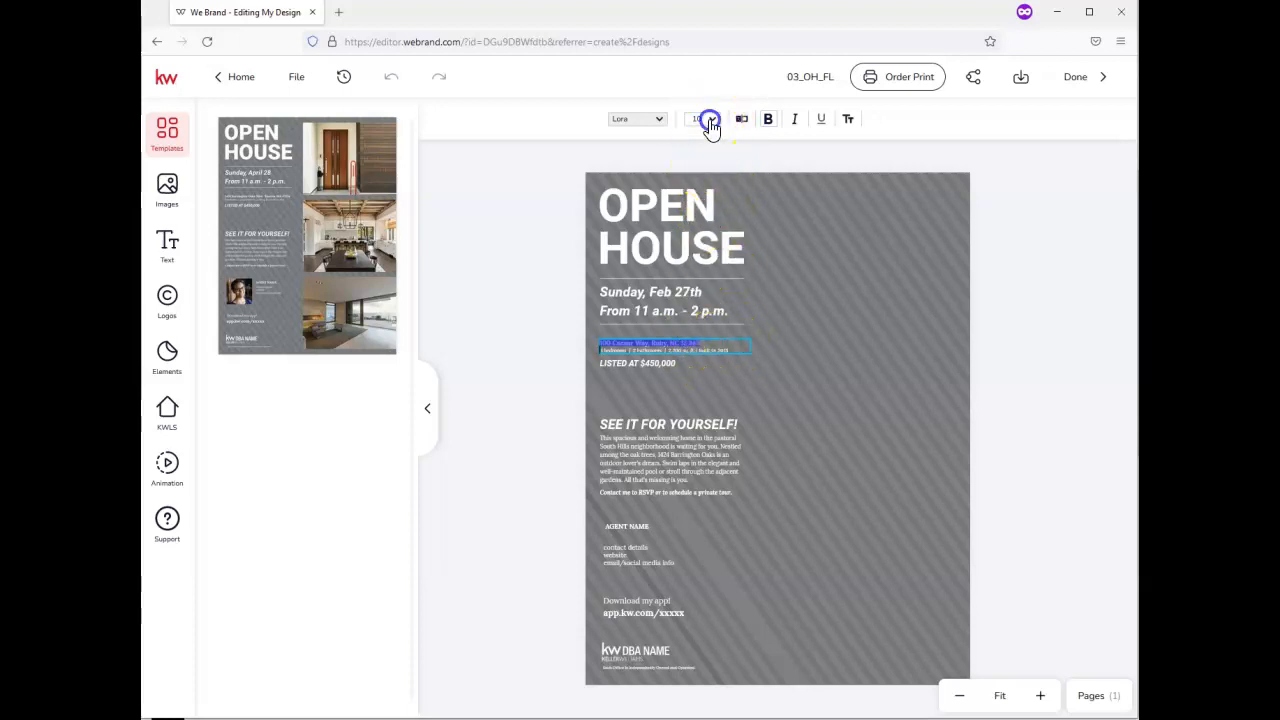
left_click(713, 204)
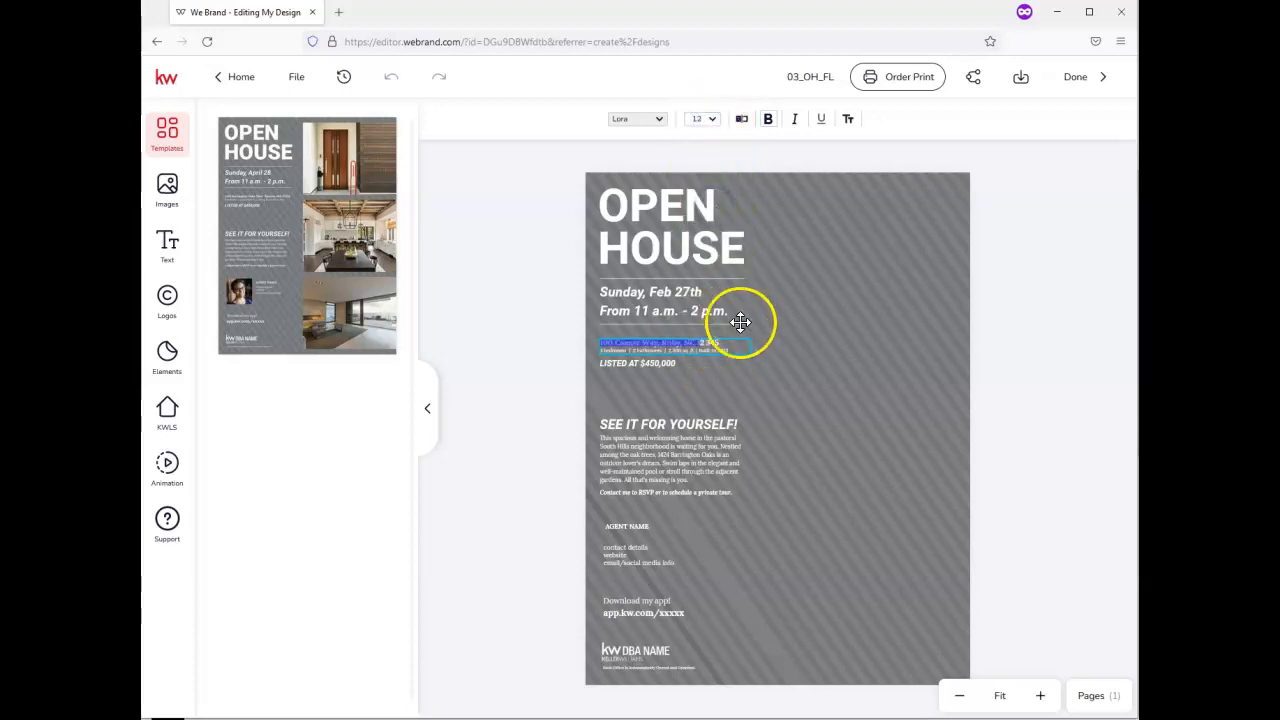
left_click_drag(754, 341, 766, 327)
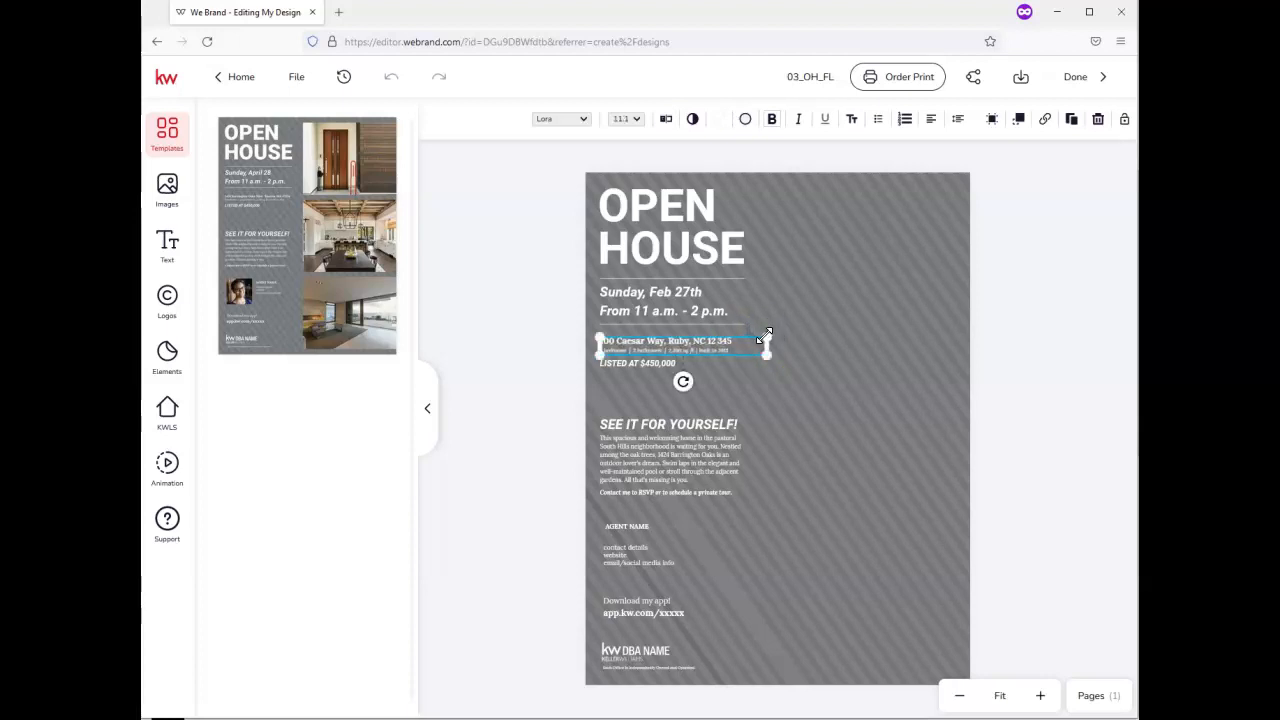
Change the listed price from $450,000 to $575,000
left_click(650, 363)
left_click(650, 363)
double_click(650, 363)
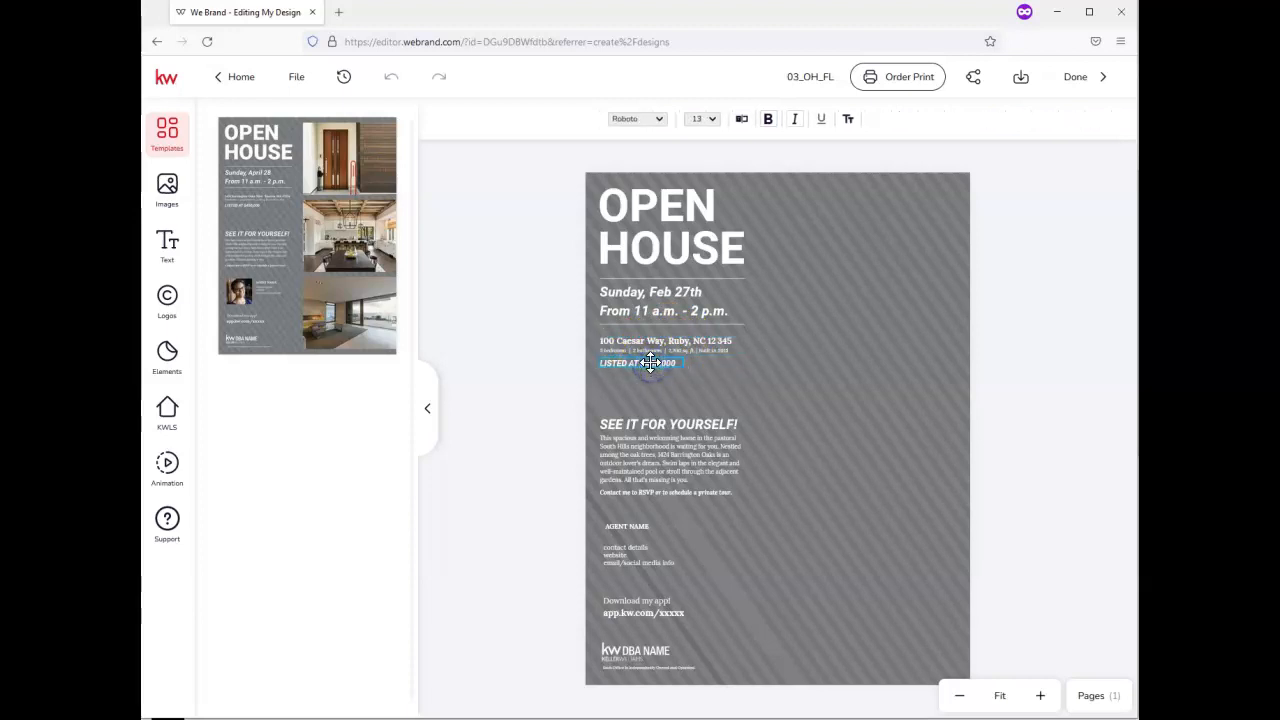
left_click(650, 363)
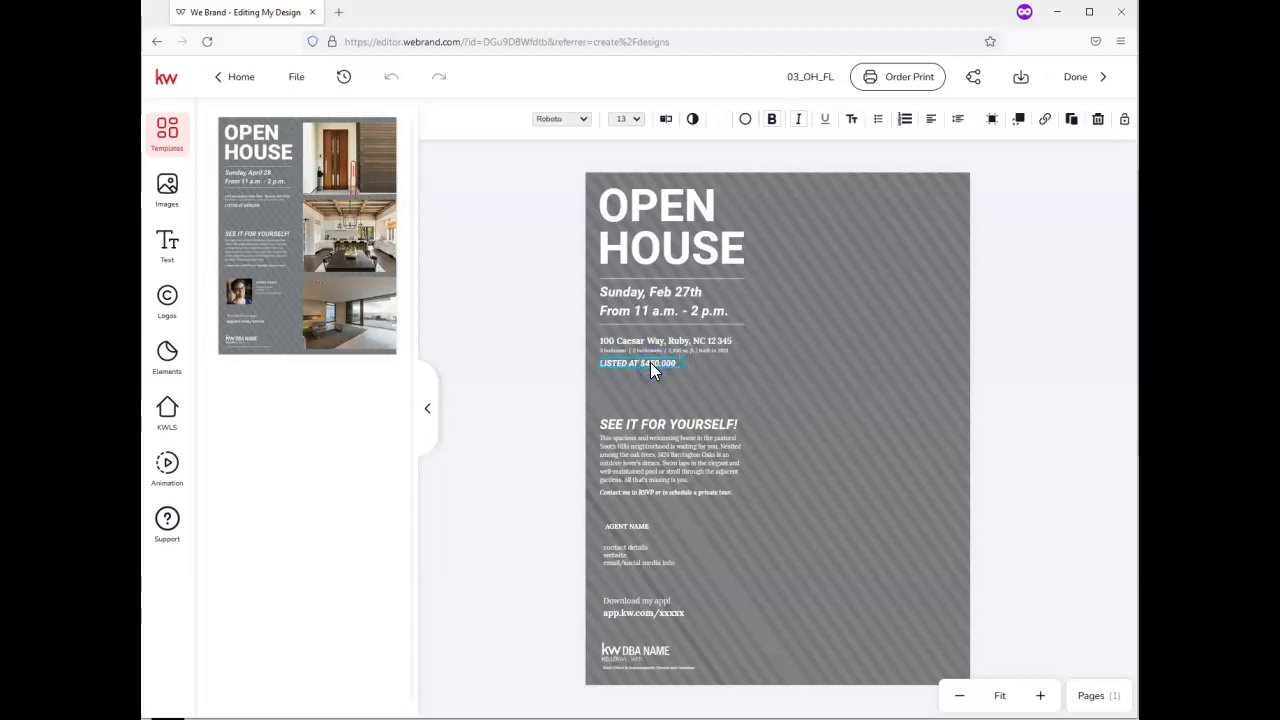
double_click(655, 363)
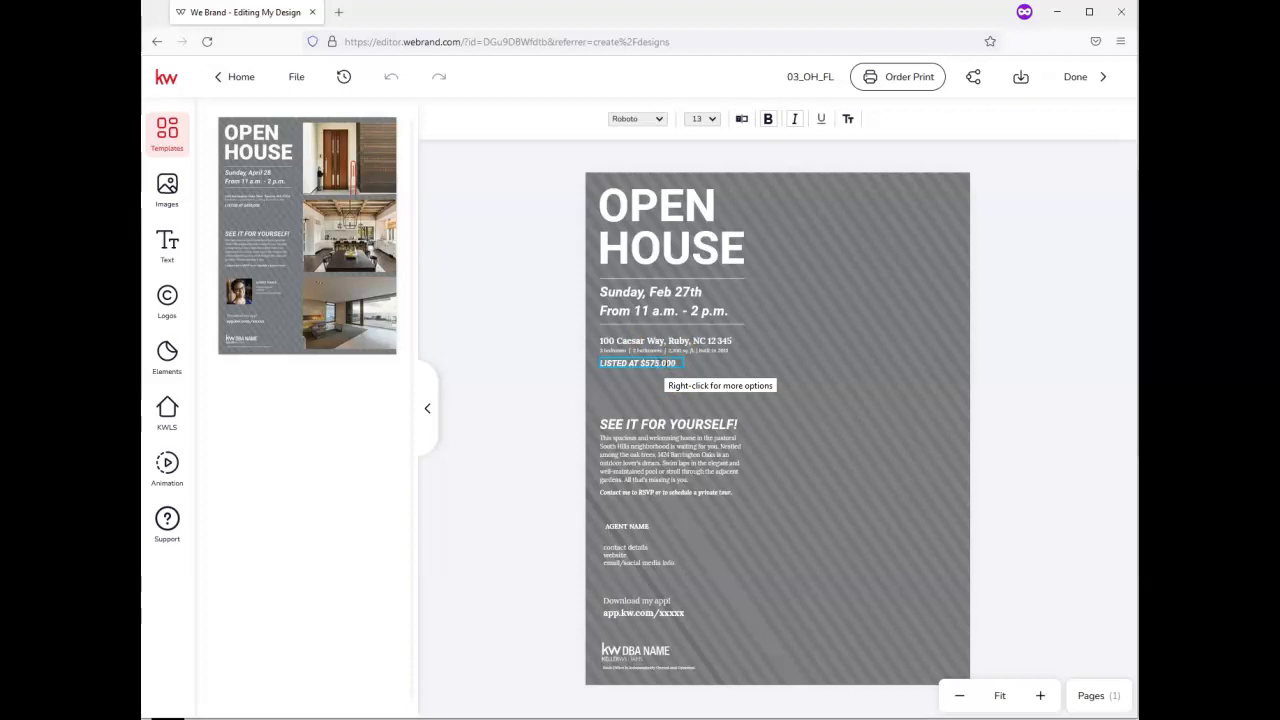
left_click(662, 397)
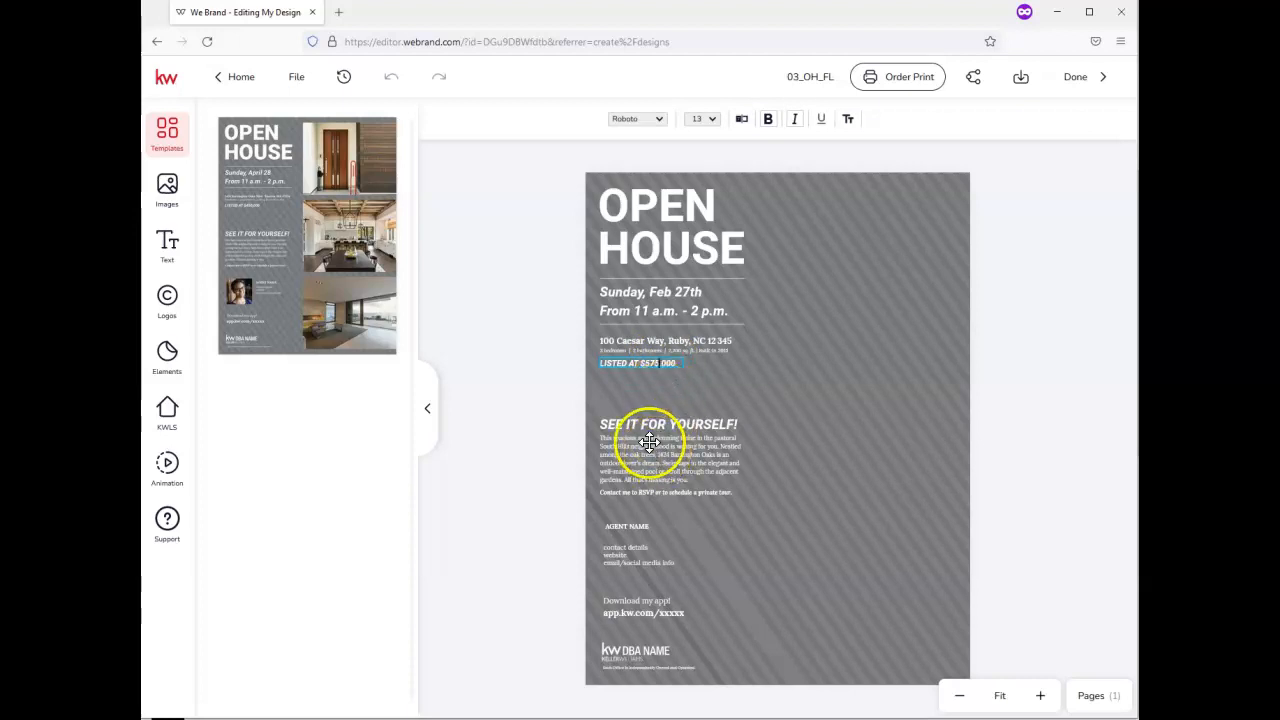
left_click(687, 445)
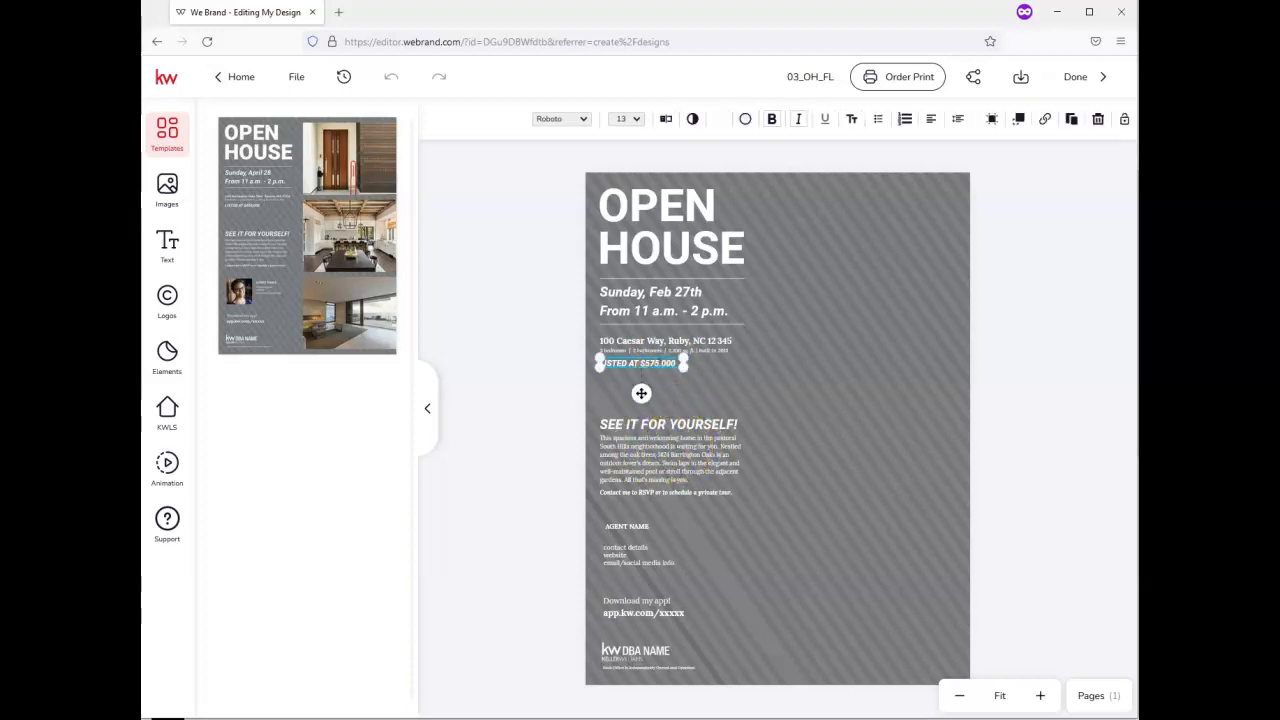
left_click(649, 457)
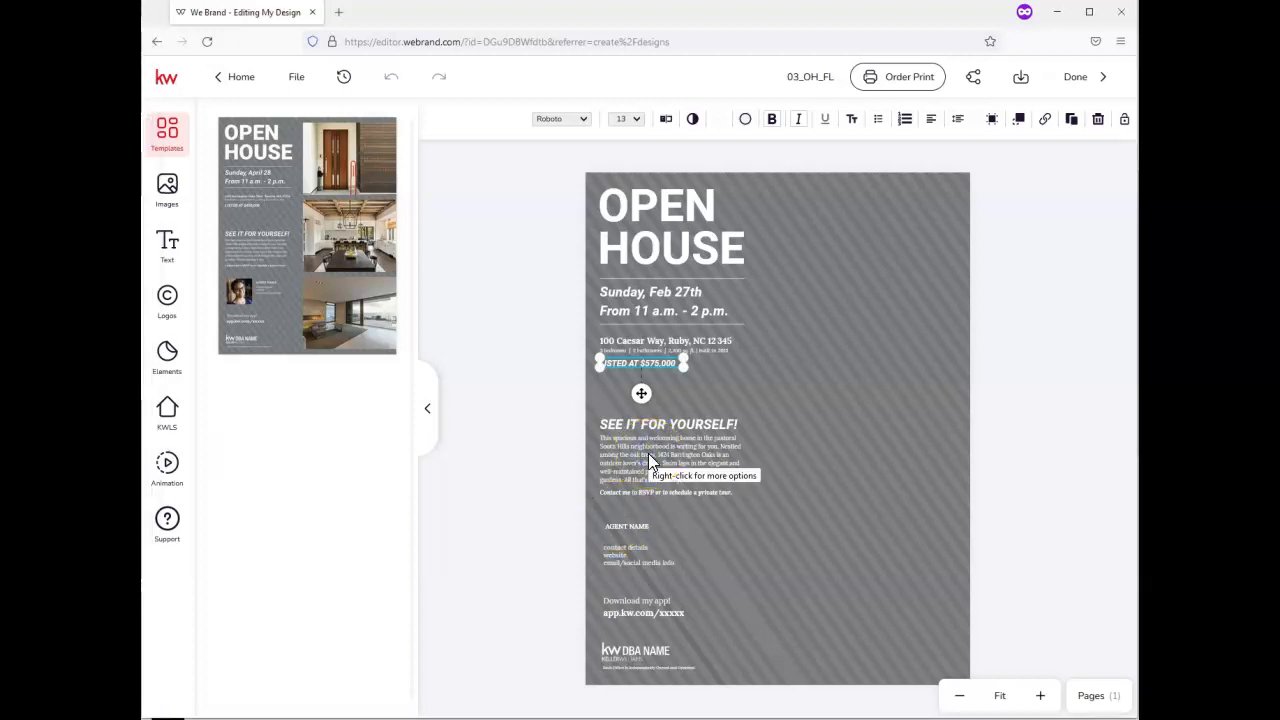
left_click(648, 453)
left_click(648, 453)
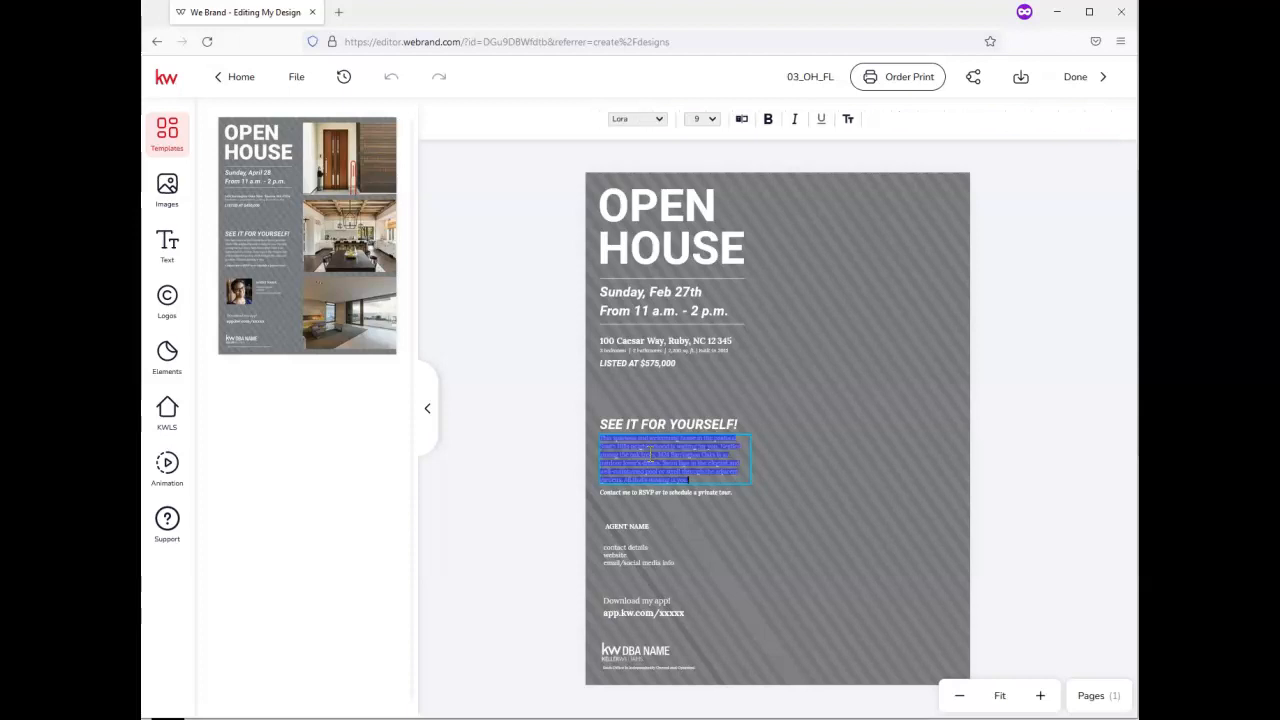
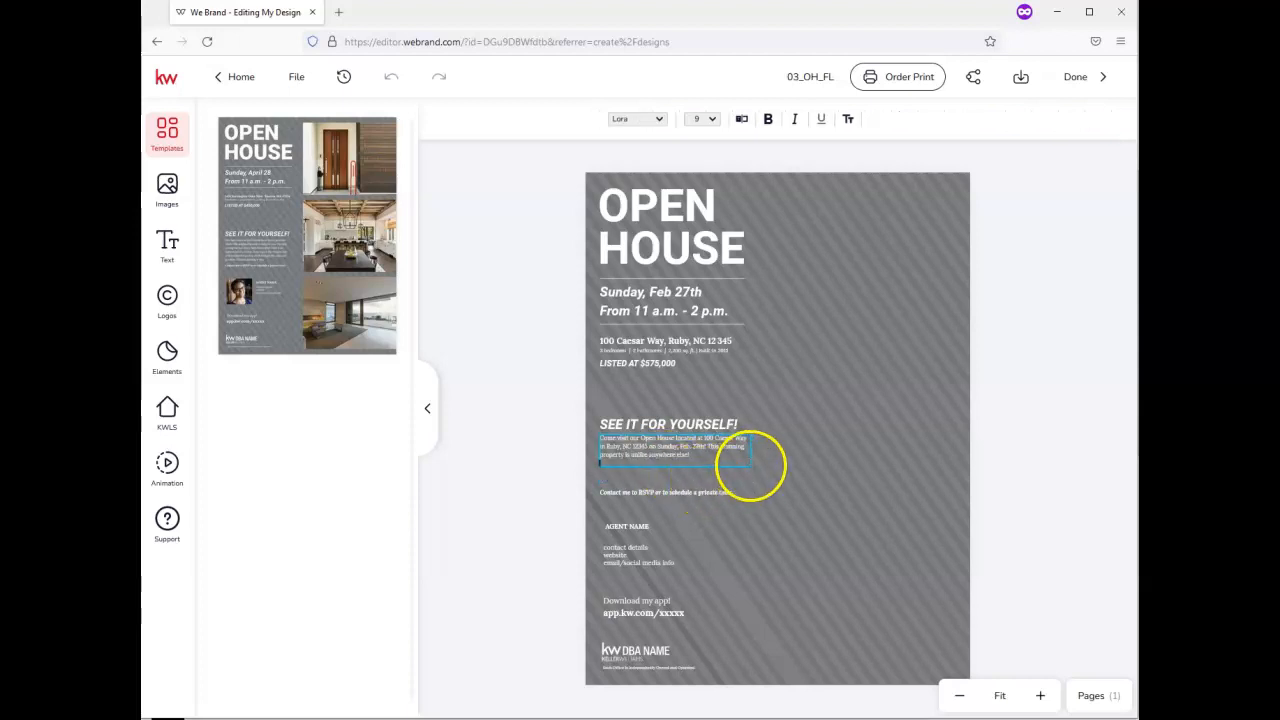
left_click_drag(751, 469, 763, 496)
left_click(716, 440)
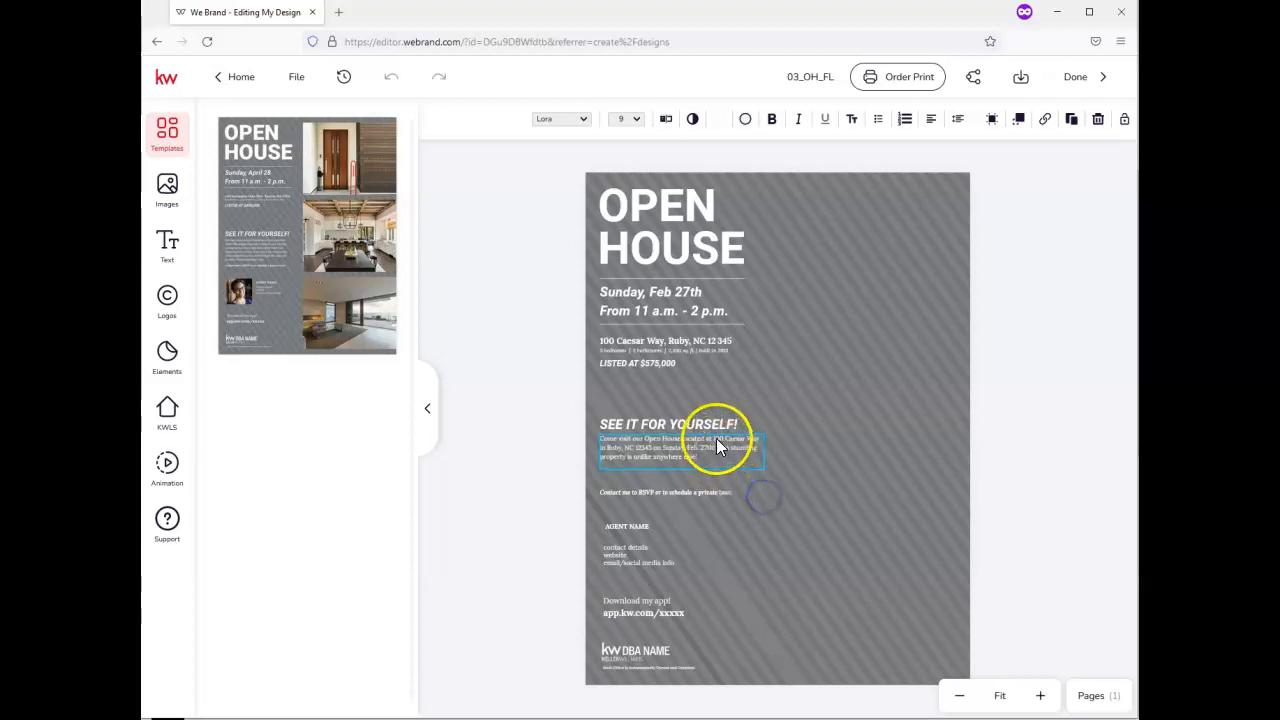
left_click_drag(717, 442, 716, 446)
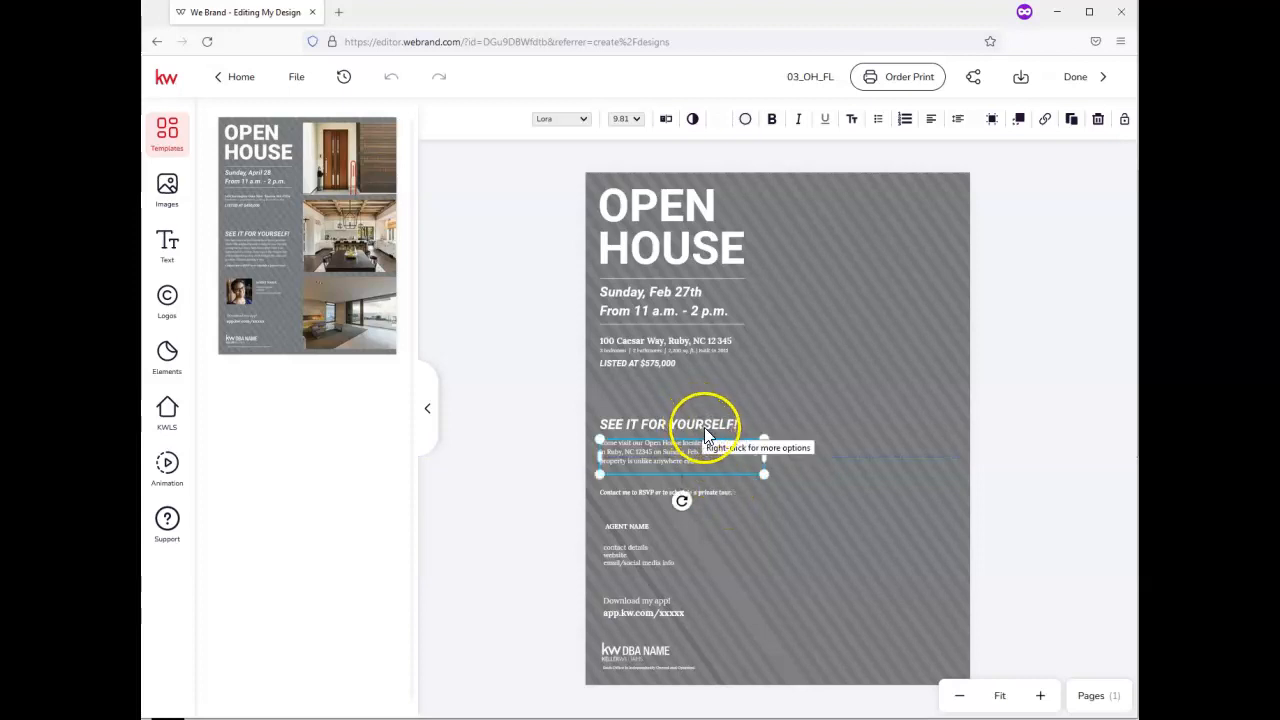
left_click(711, 492)
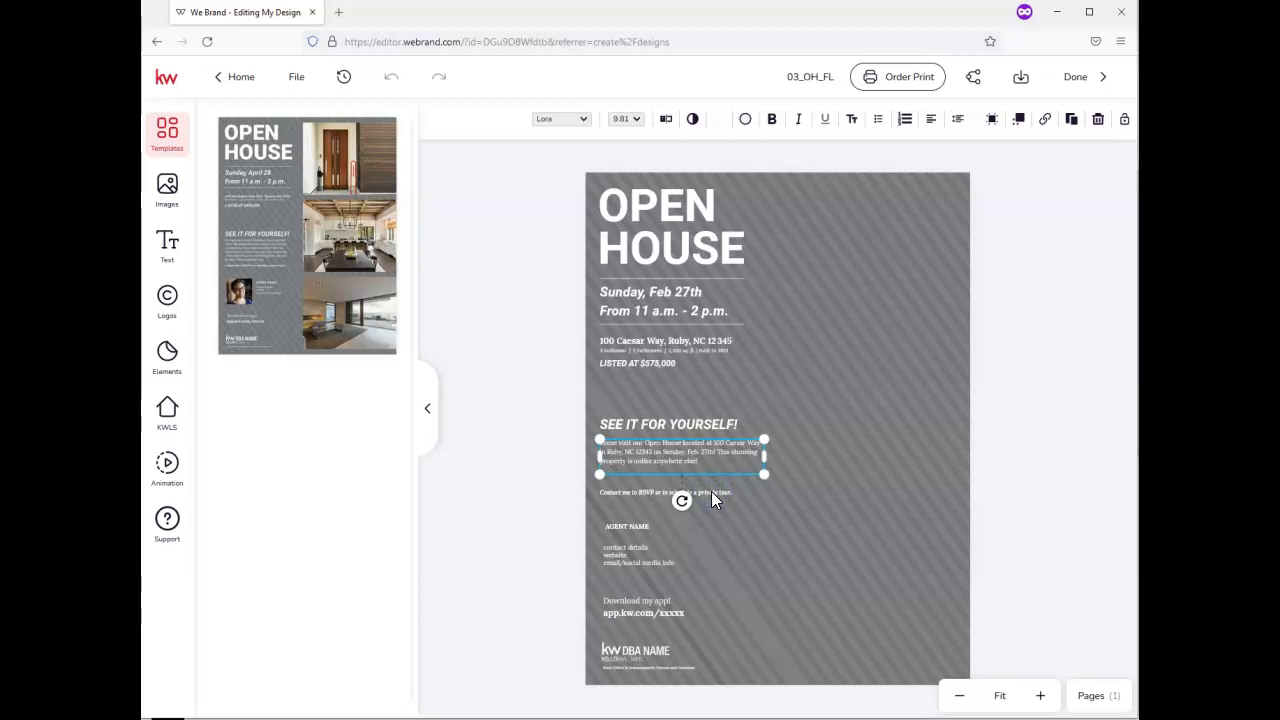
Type the agent's name over the AGENT NAME placeholder and select the contact details box
double_click(630, 527)
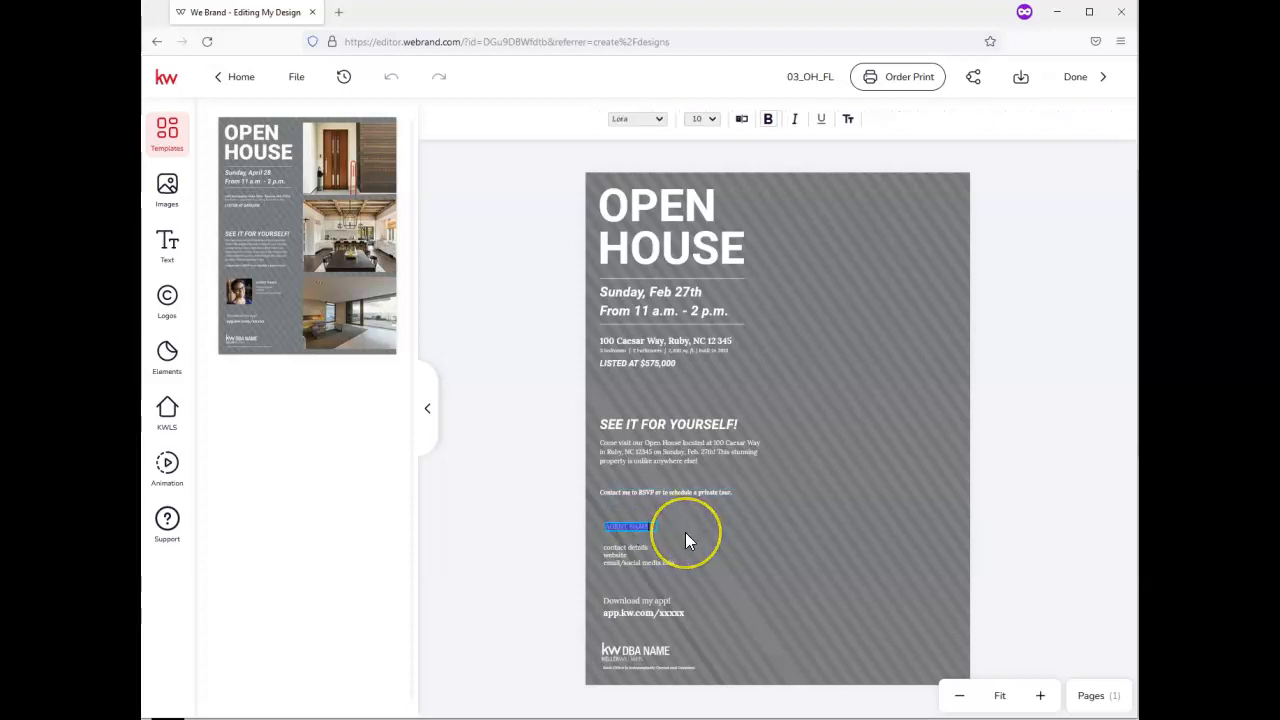
left_click(625, 555)
left_click(617, 554)
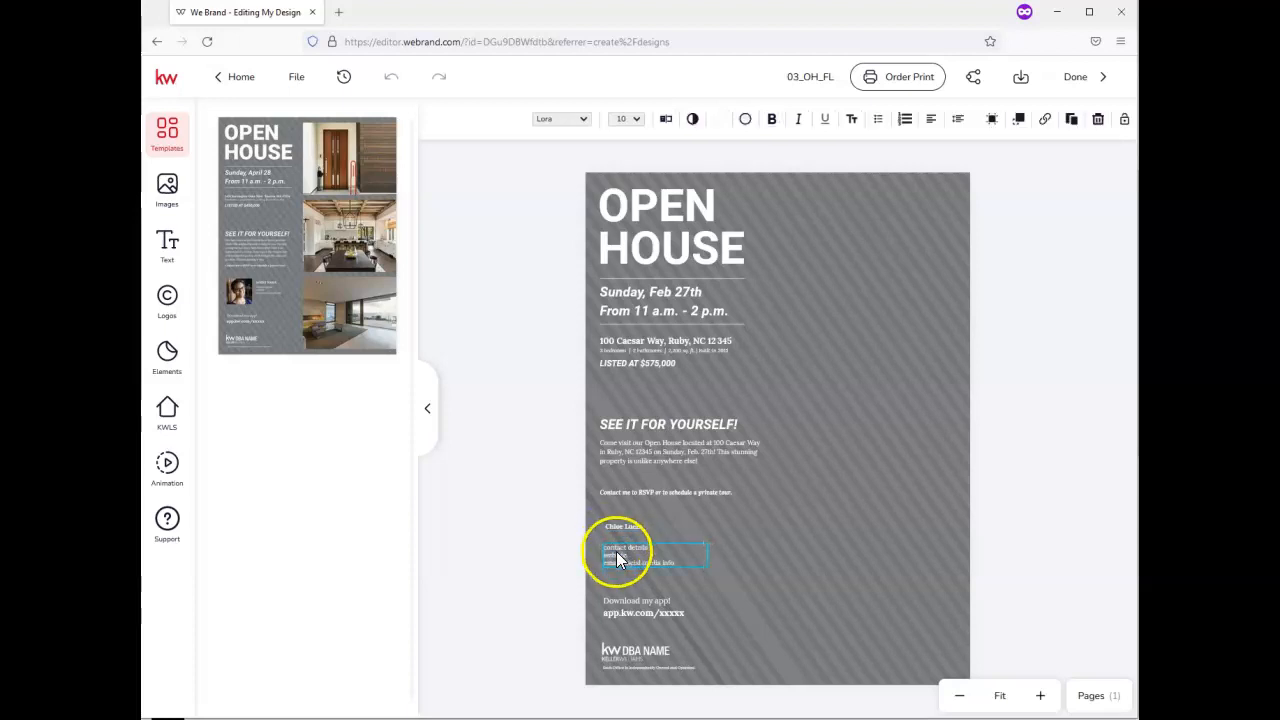
left_click(615, 549)
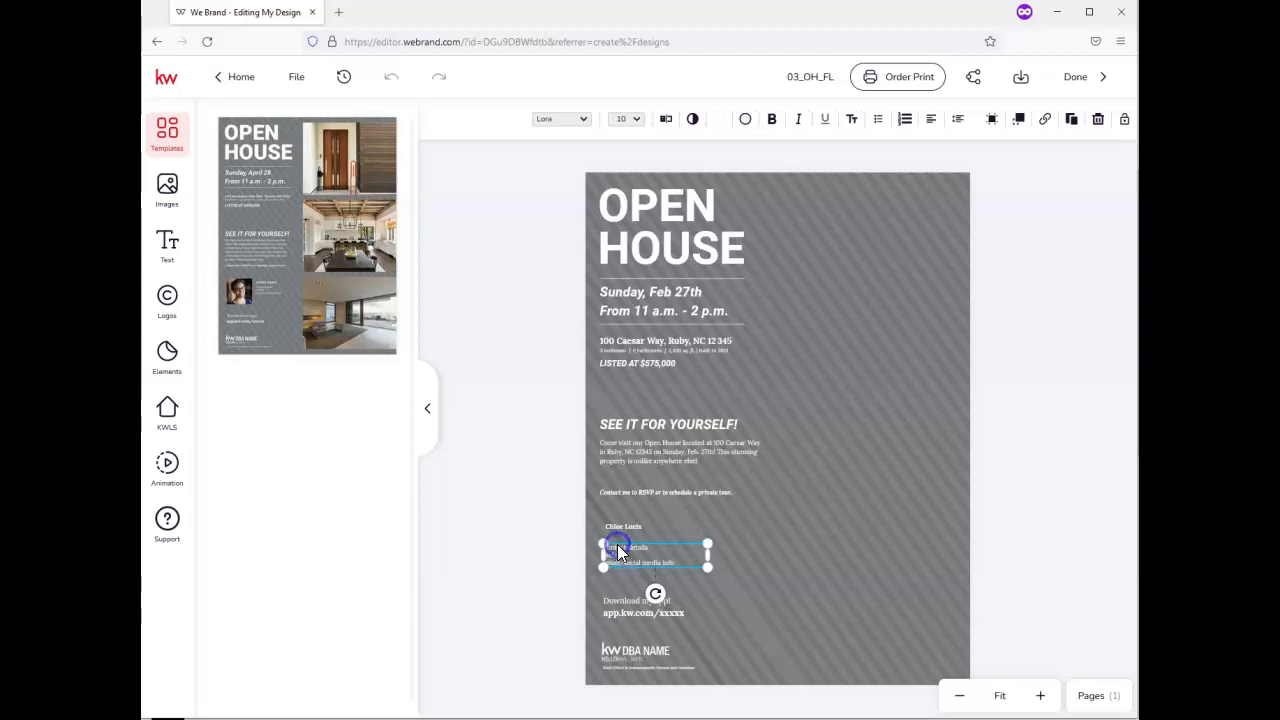
left_click(617, 544)
Replace the placeholder contact lines with the agent's phone, e-mail and website, widening the box
triple_click(626, 551)
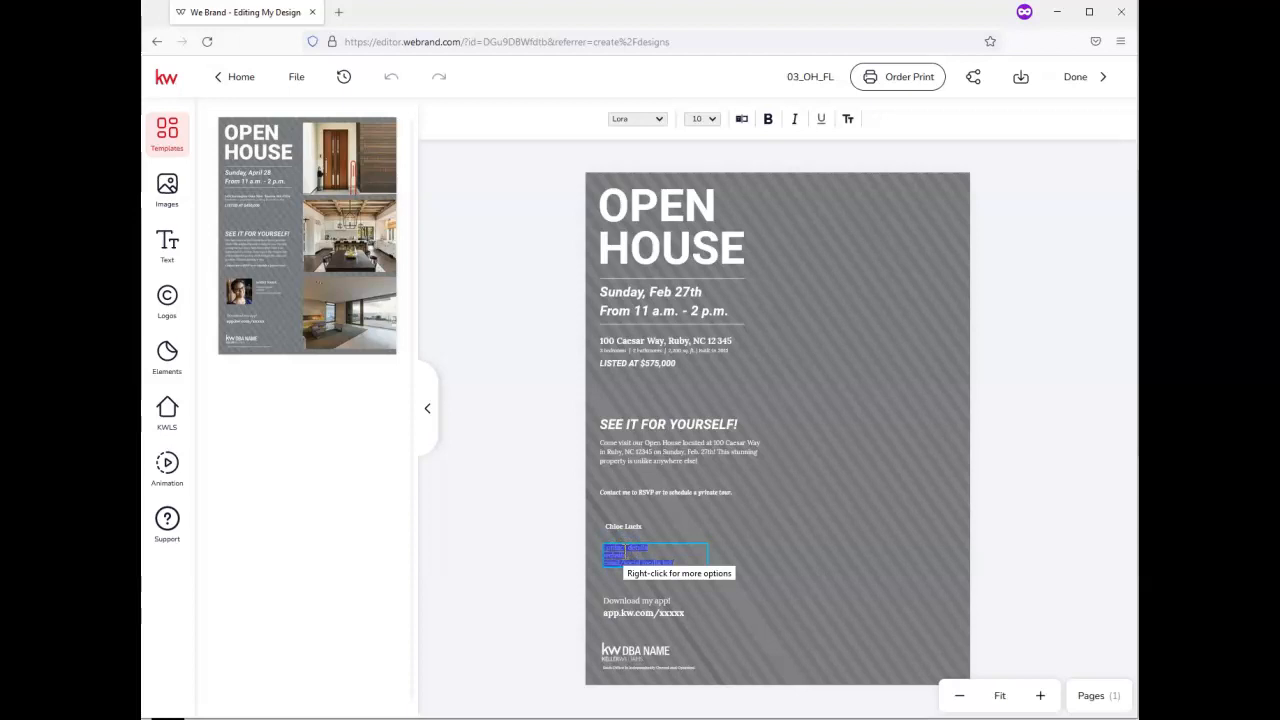
key("BackSpace")
type("123-456-7890")
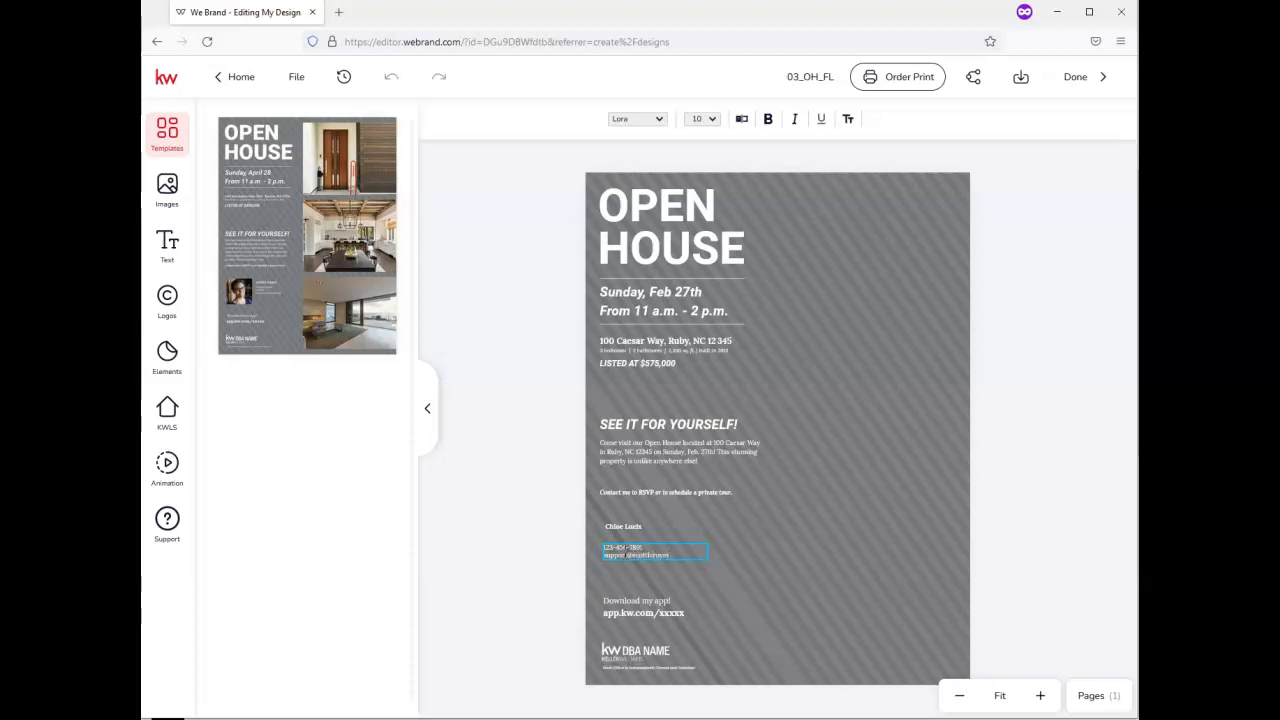
type("ing.co")
type("m")
left_click(706, 565)
left_click_drag(724, 565, 725, 565)
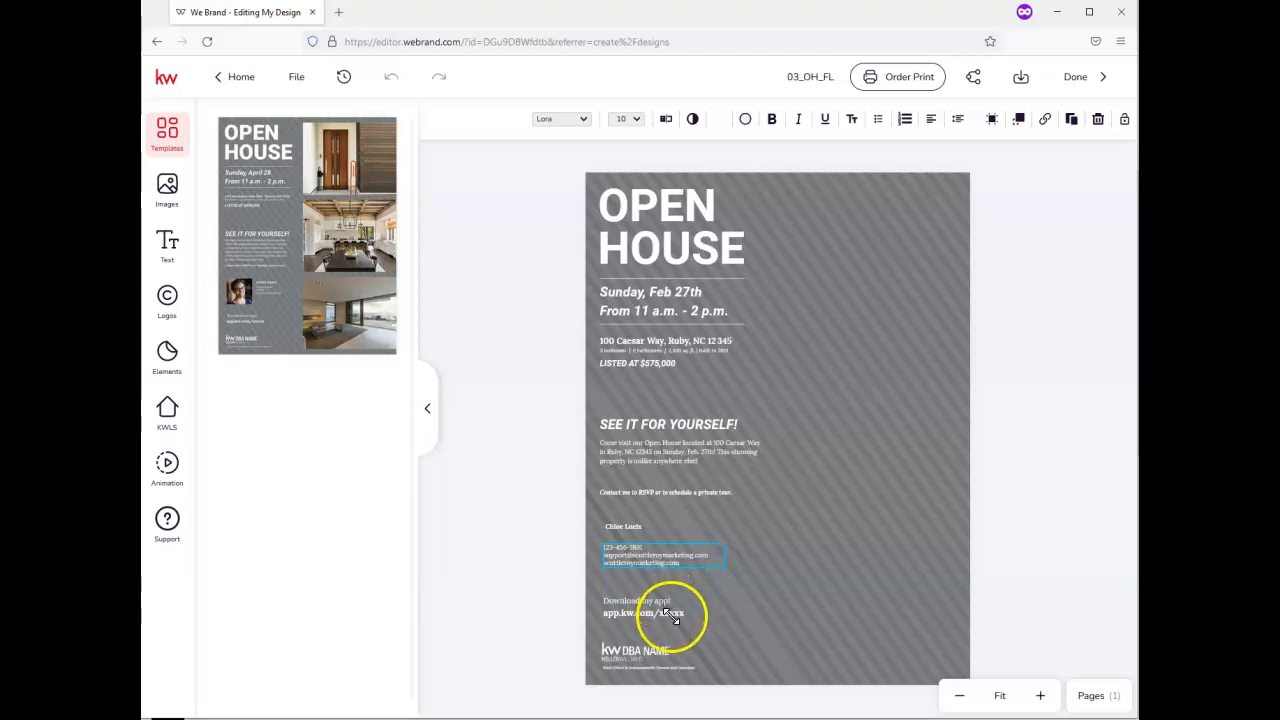
Change the xxxxx in the app link so it reads app.kw.com/ABC123
left_click(631, 613)
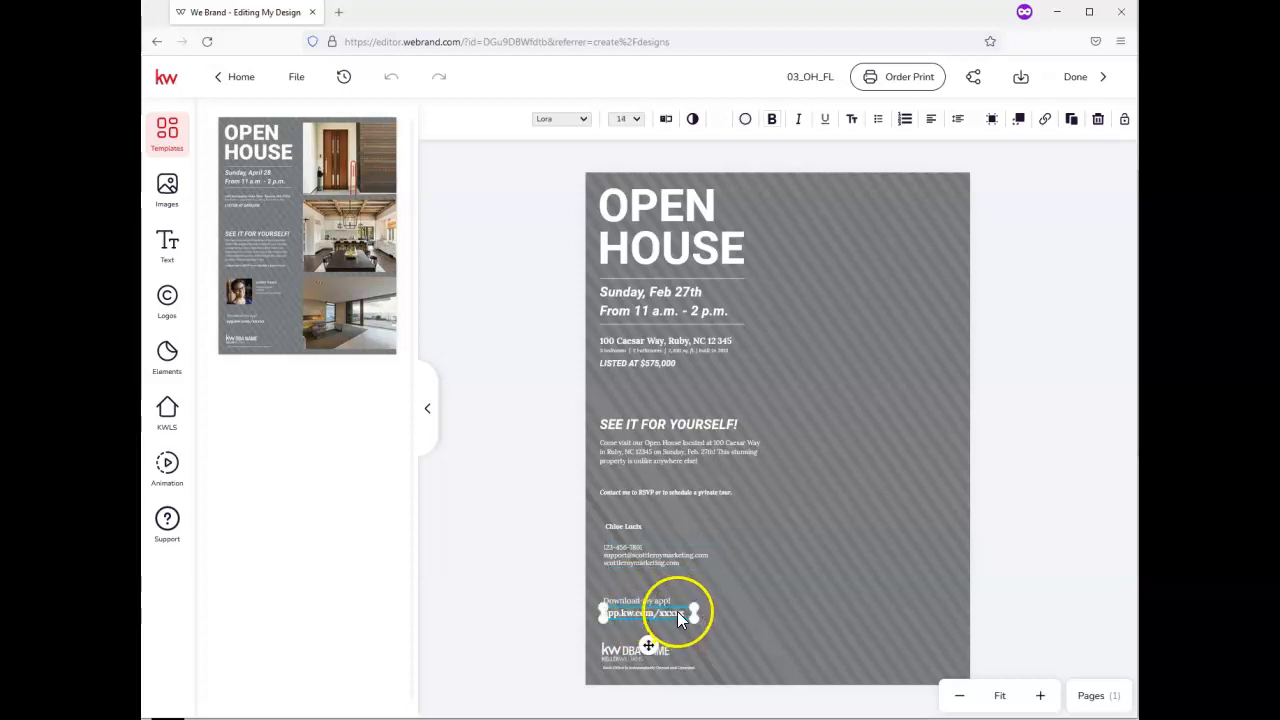
double_click(677, 613)
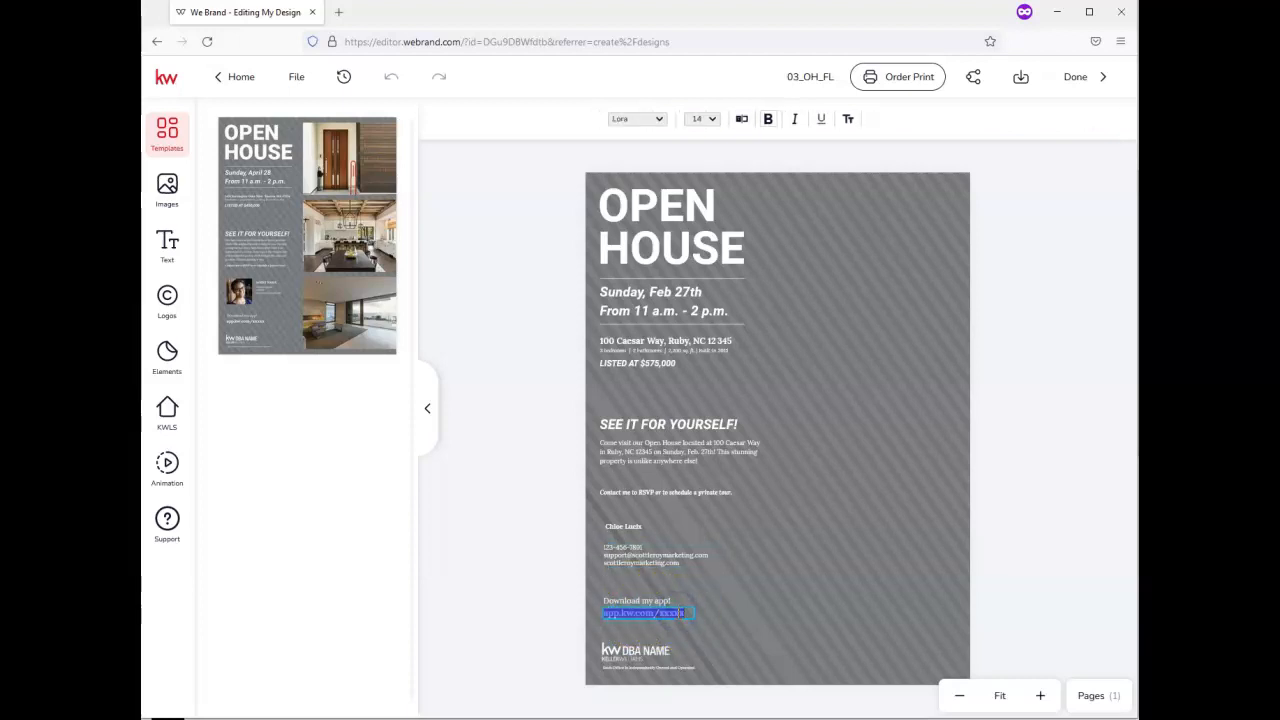
double_click(677, 613)
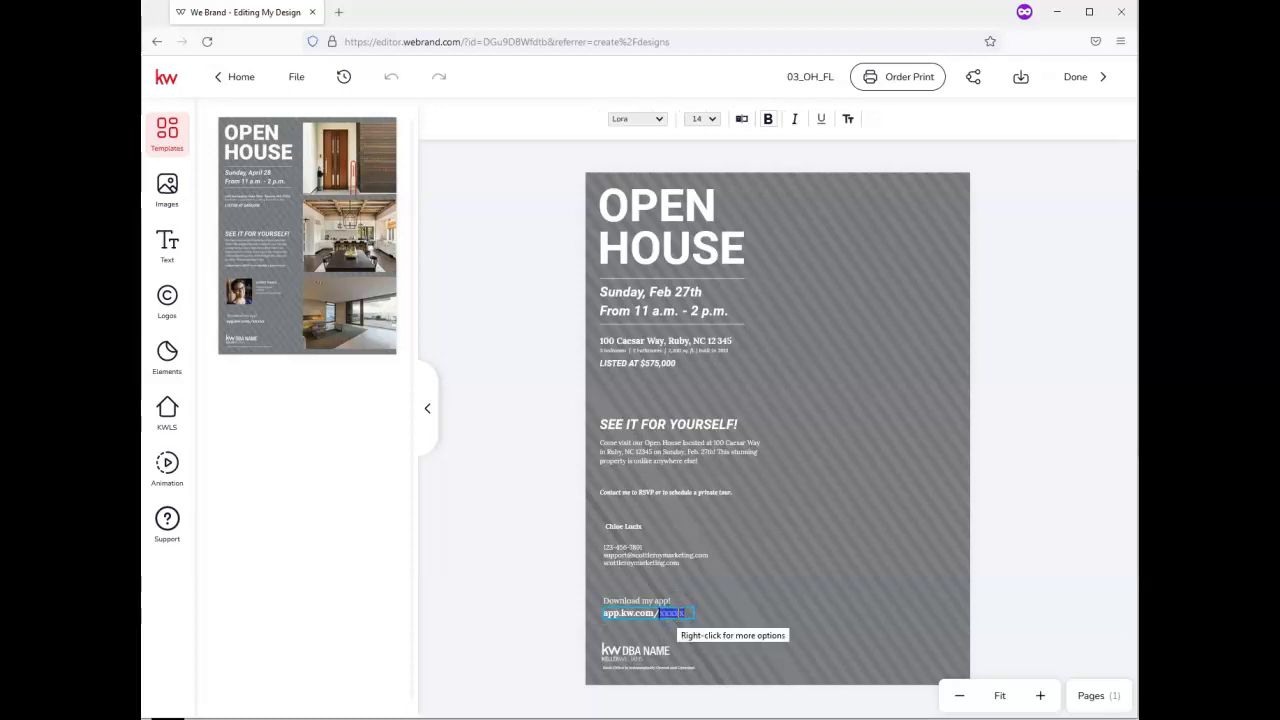
type("ABC123")
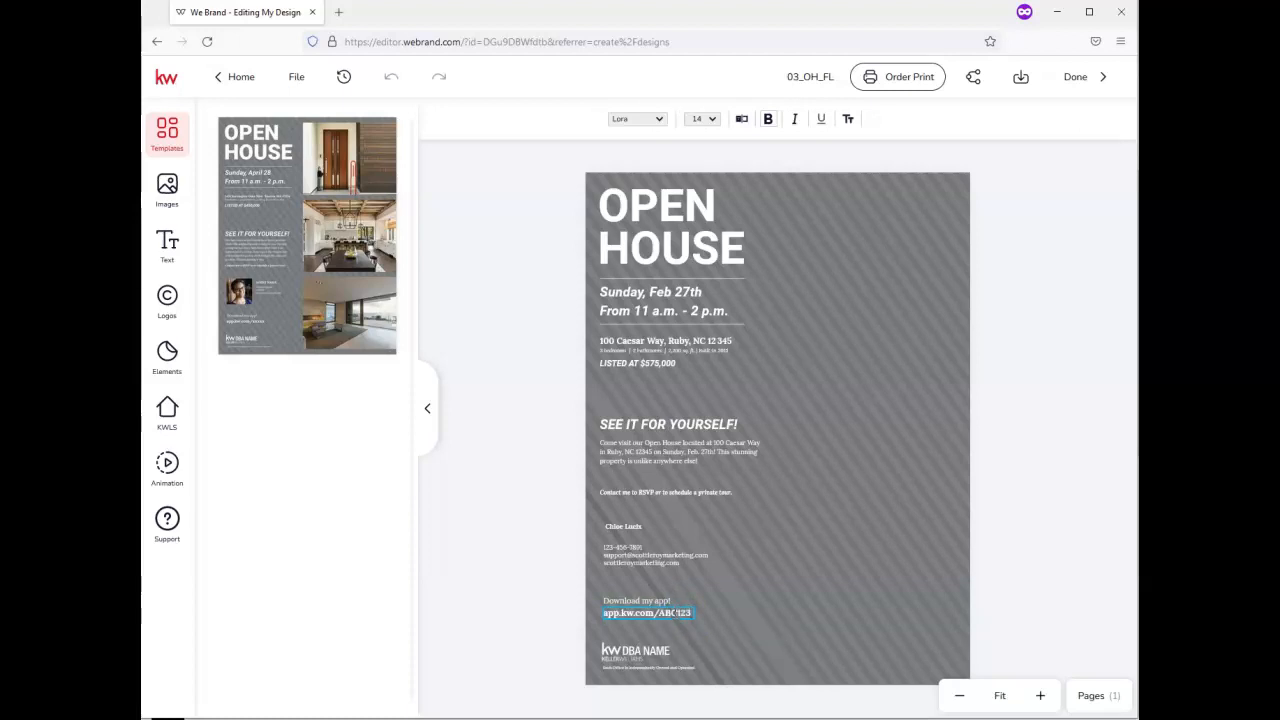
left_click(660, 650)
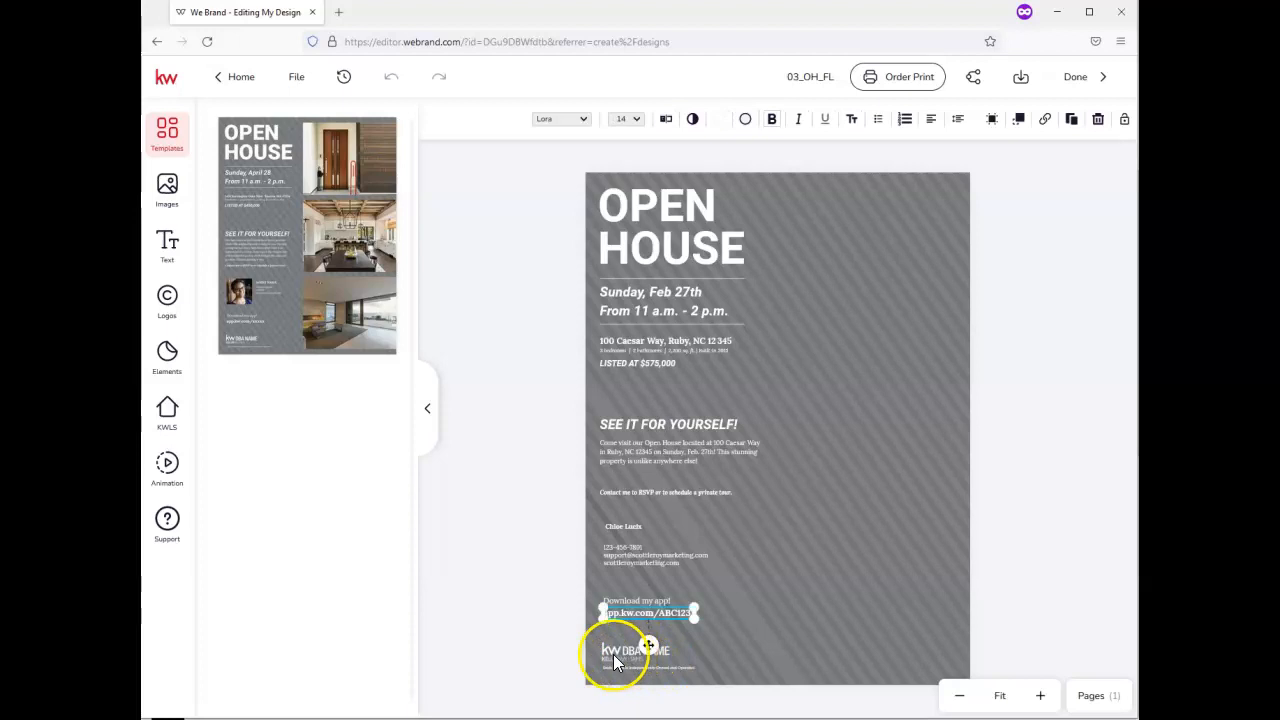
left_click(614, 654)
left_click(632, 653)
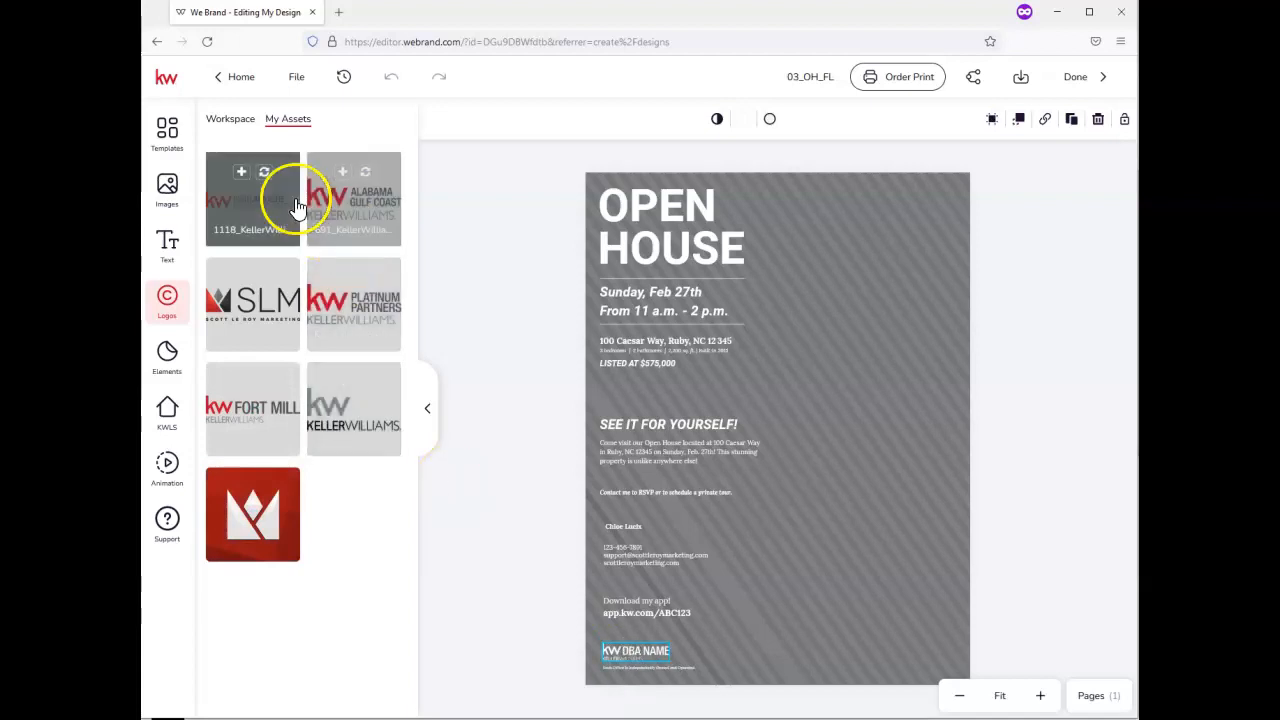
Cut the KW DBA NAME logo and place a shrunken SLM logo in the bottom-left corner
right_click(637, 652)
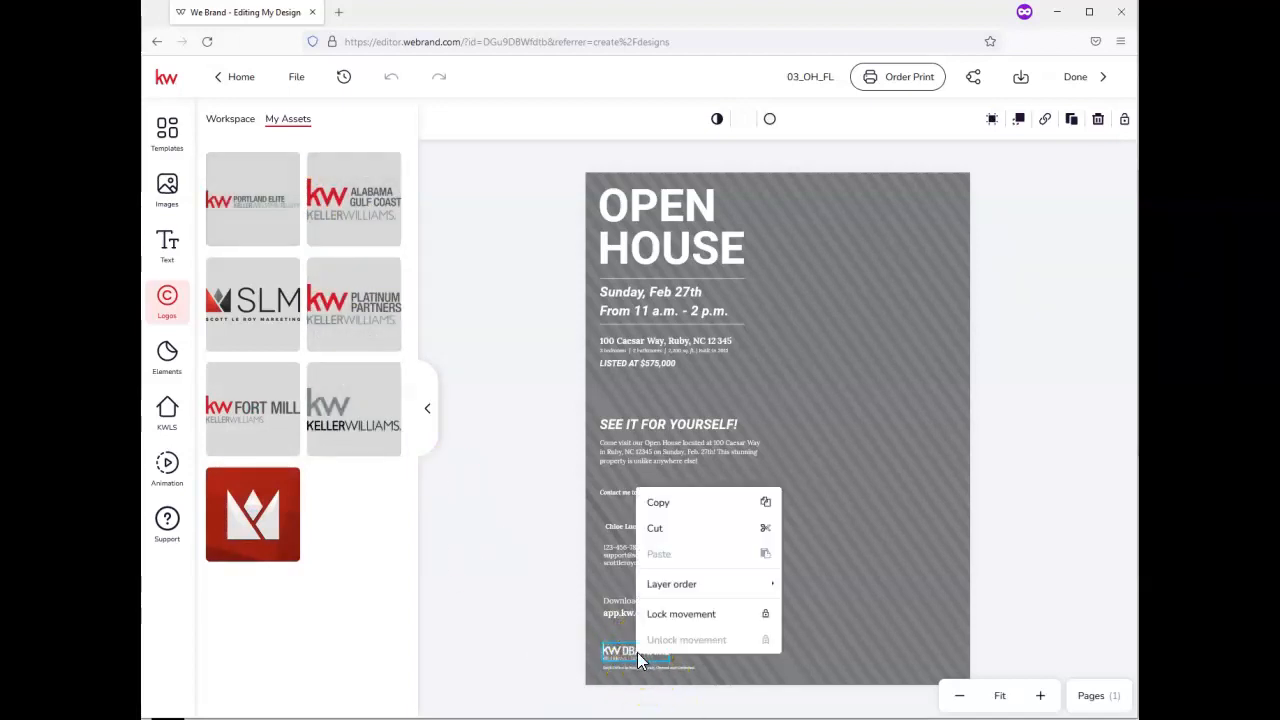
left_click(670, 538)
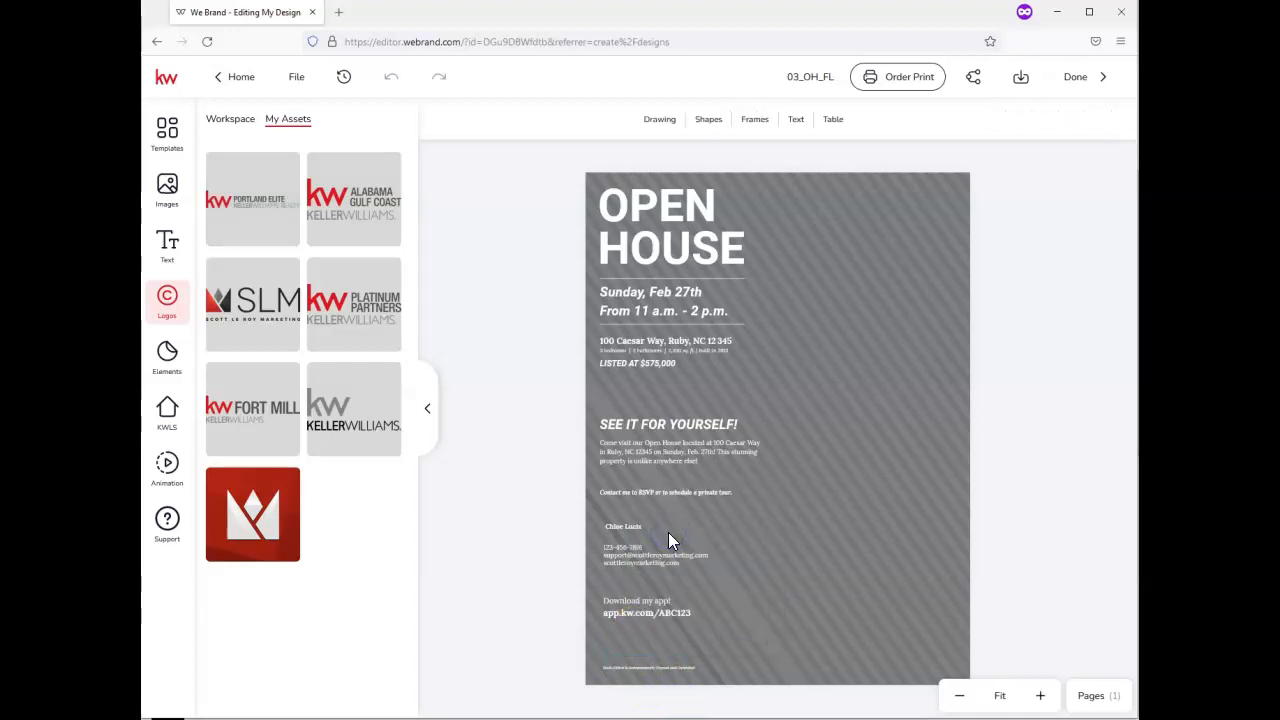
left_click(246, 313)
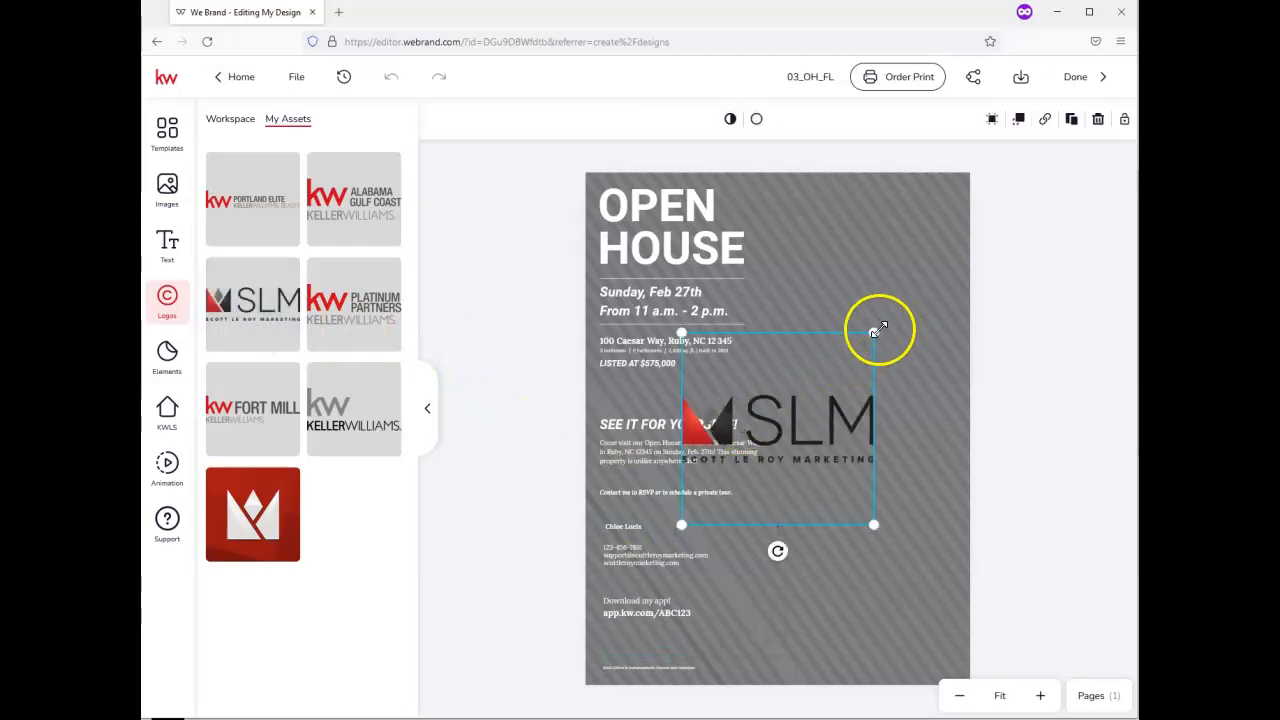
left_click_drag(876, 331, 683, 632)
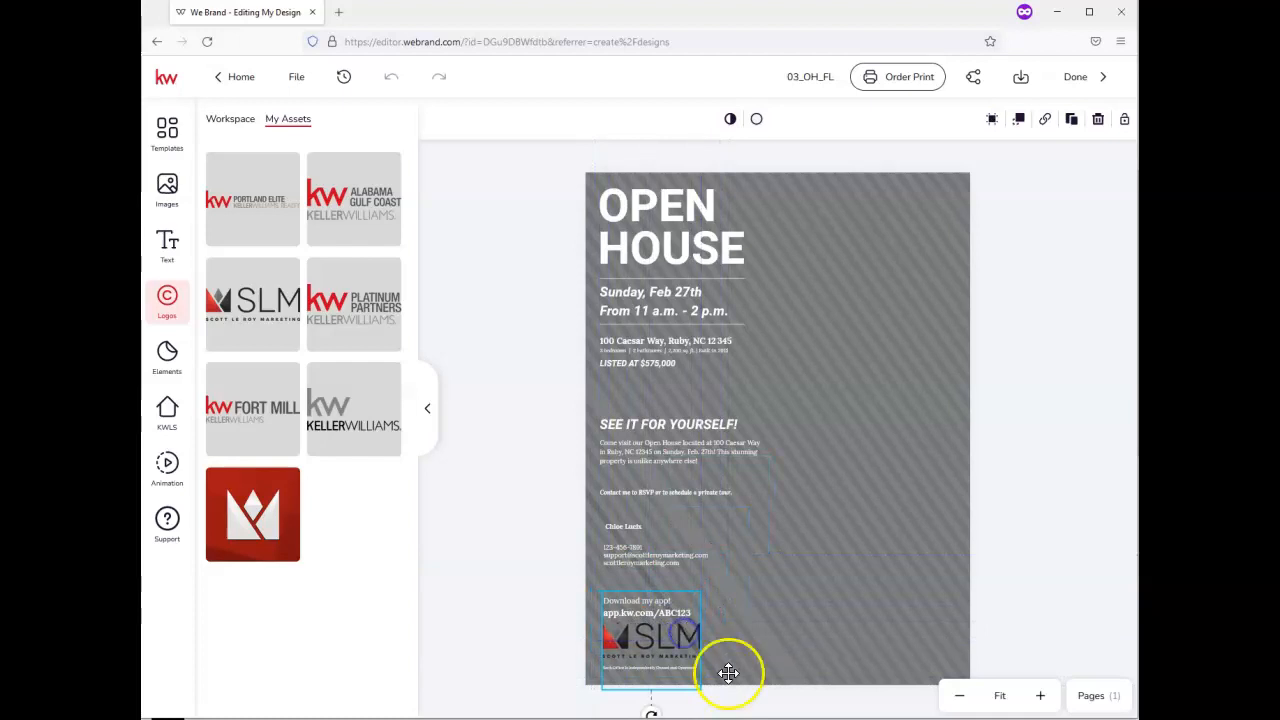
left_click_drag(700, 593, 696, 596)
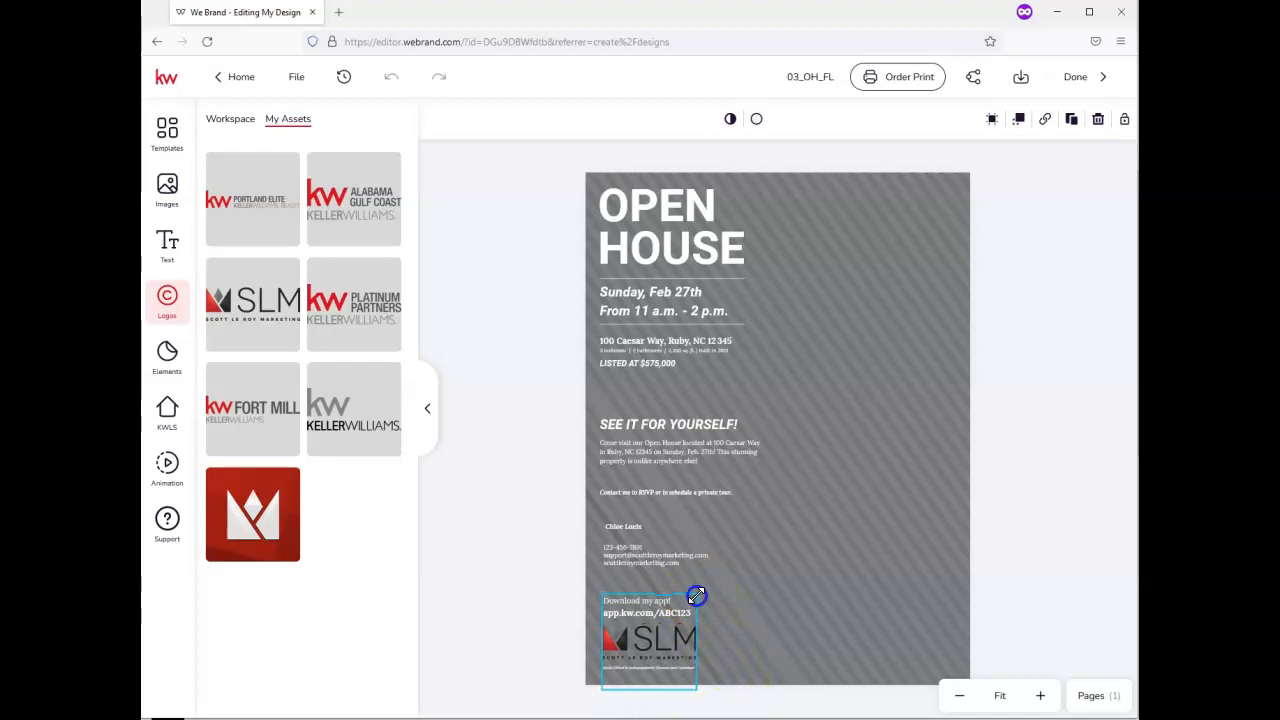
left_click(747, 578)
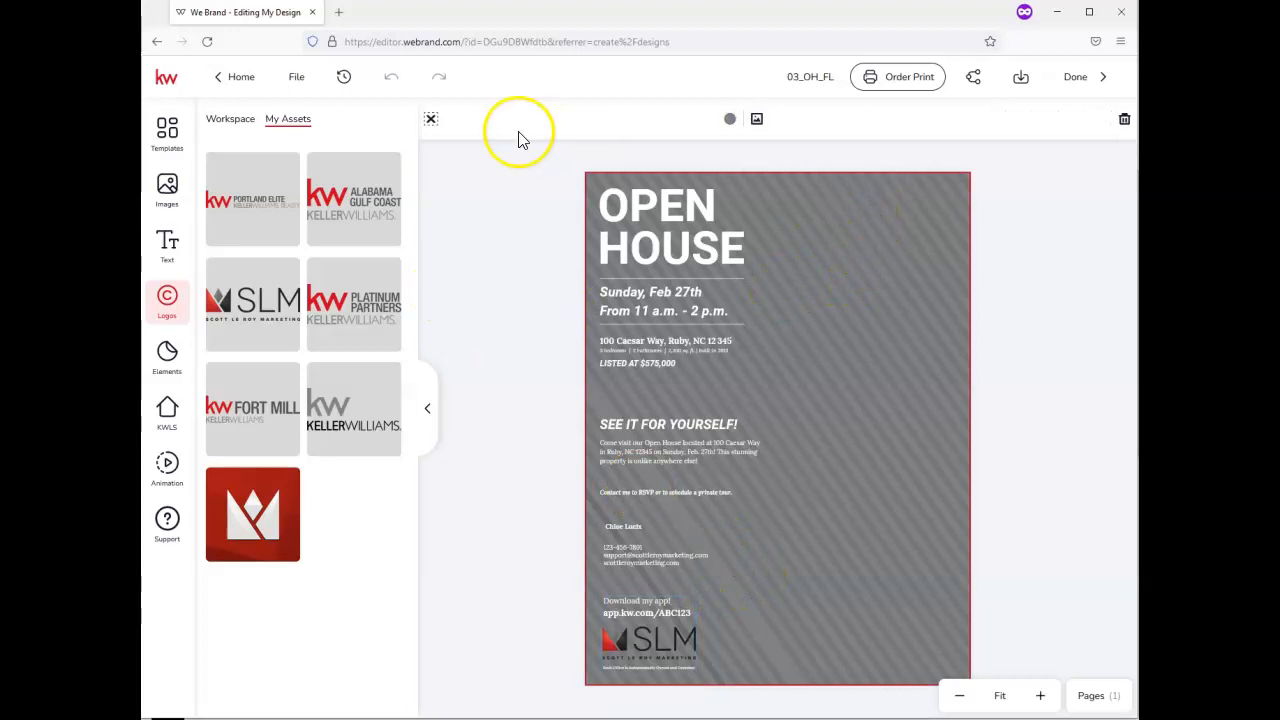
left_click(170, 196)
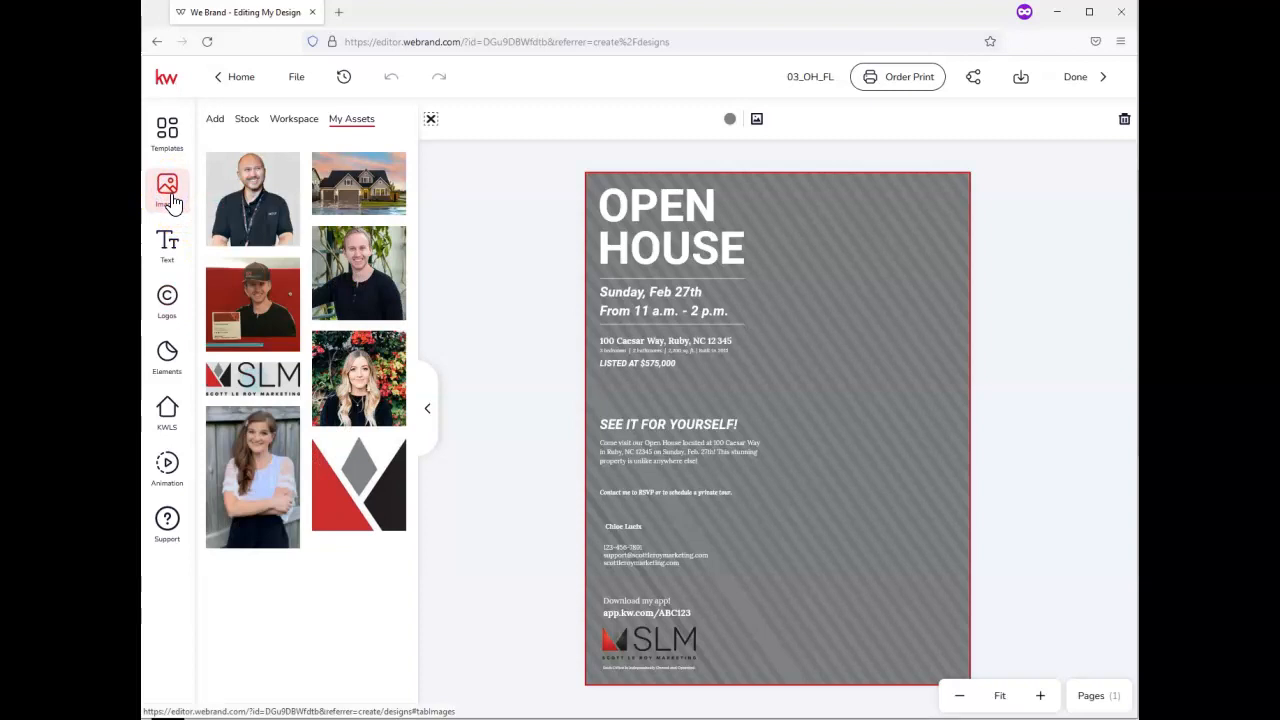
Upload listing photos, including pexels-pixabay-259588, from the Downloads folder into the image library
left_click(217, 122)
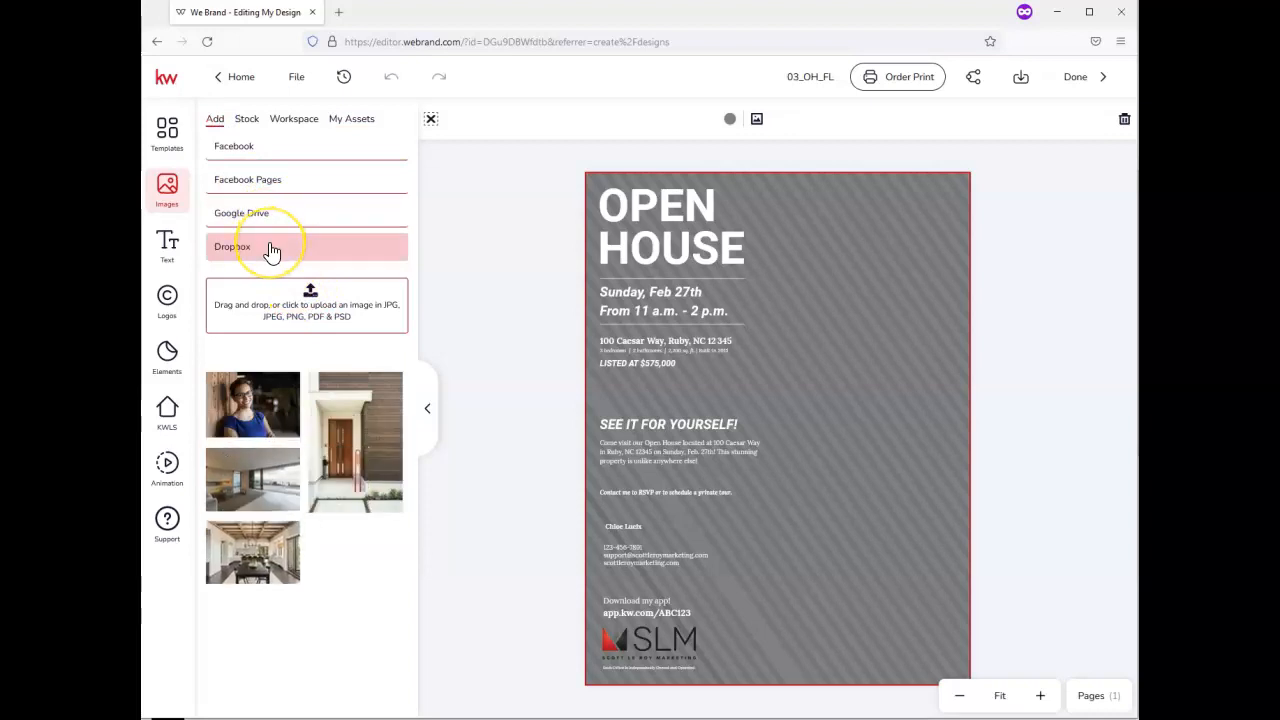
left_click(310, 291)
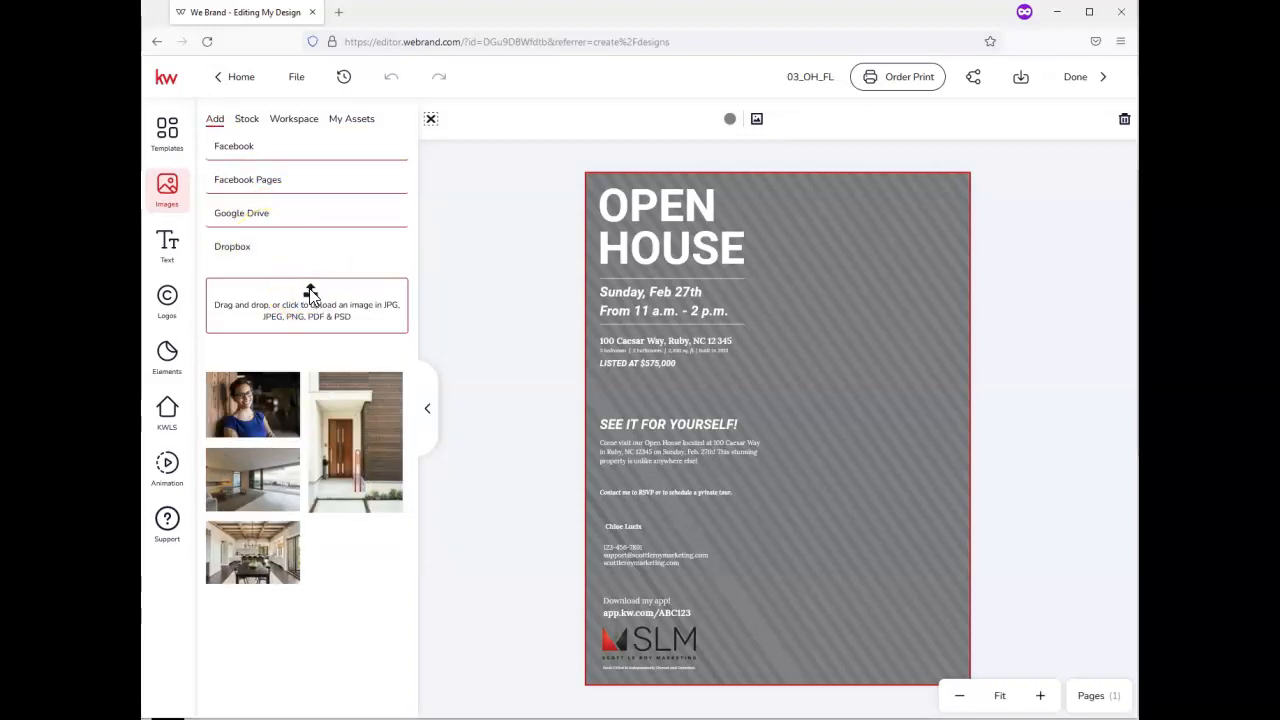
left_click(310, 291)
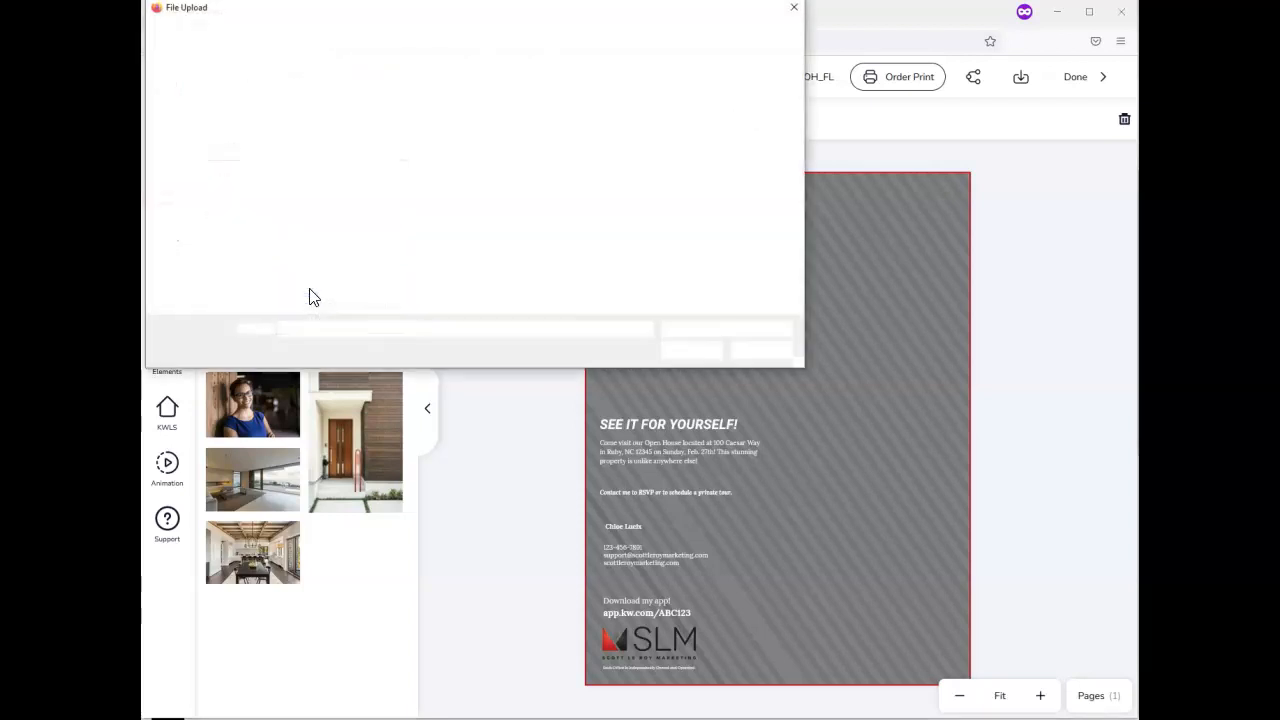
left_click(298, 285)
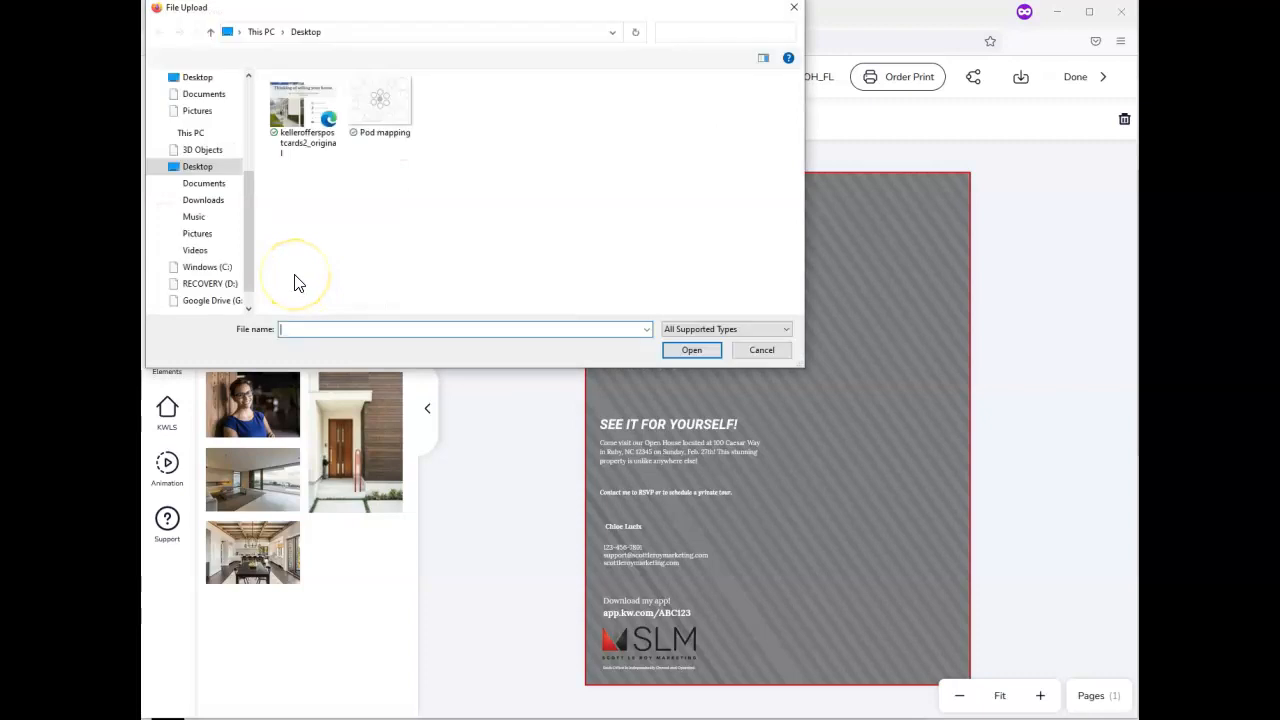
scroll(246, 172, "up", 5)
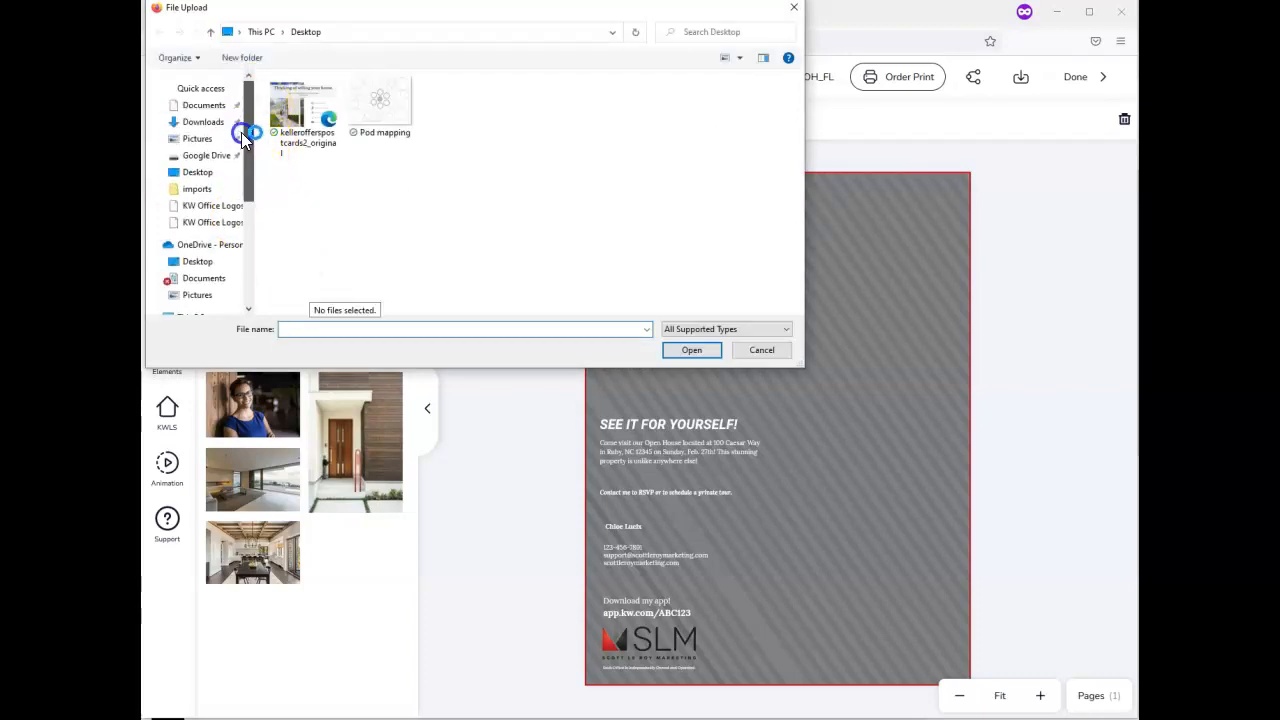
left_click(201, 124)
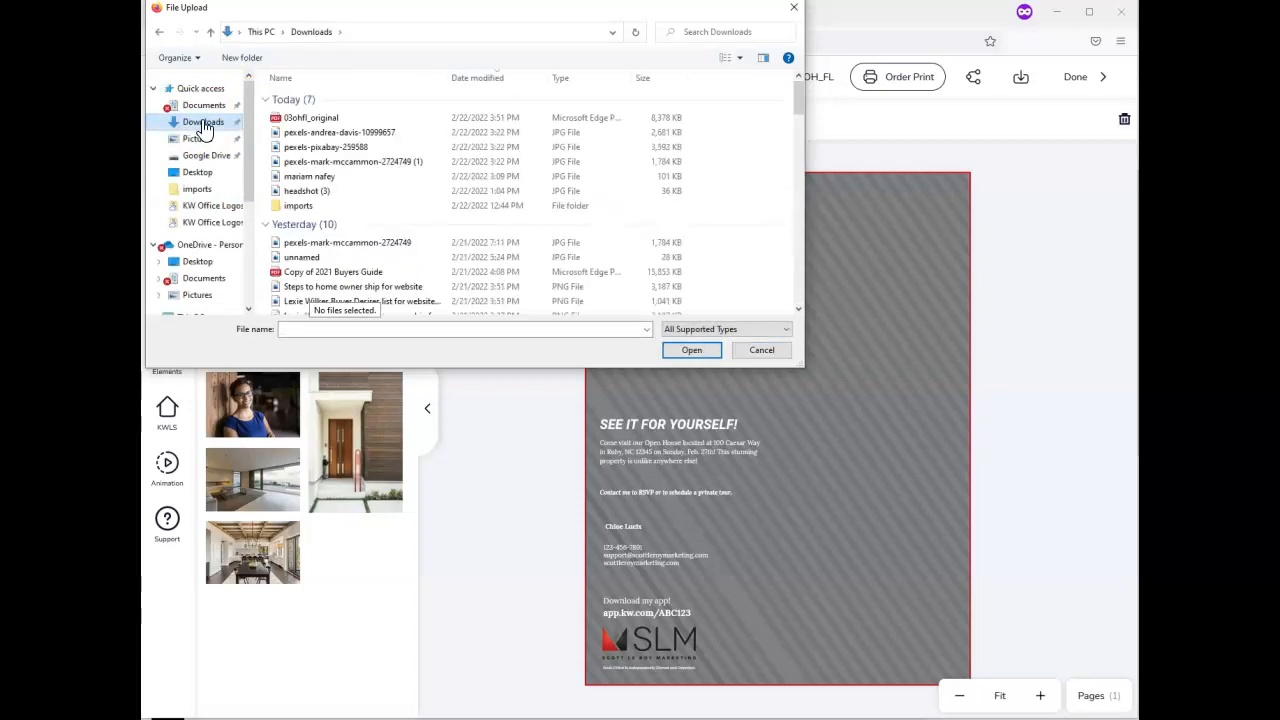
double_click(367, 164)
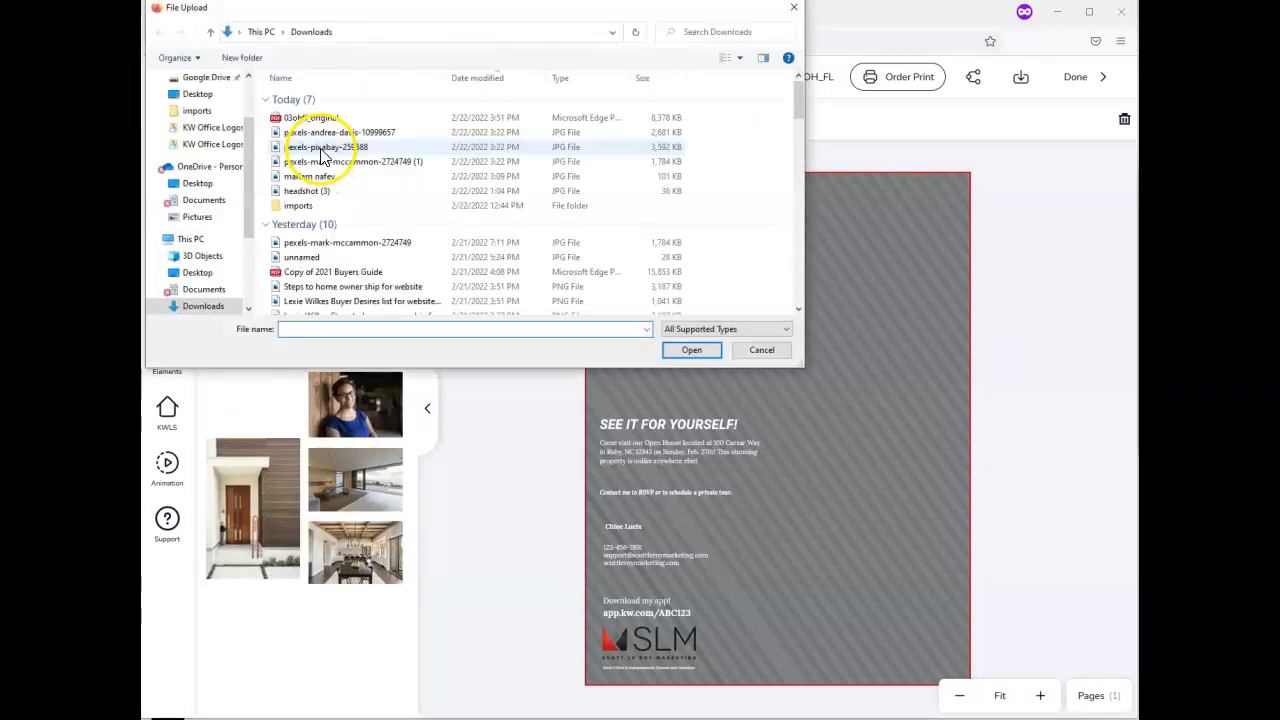
left_click(320, 148)
double_click(320, 148)
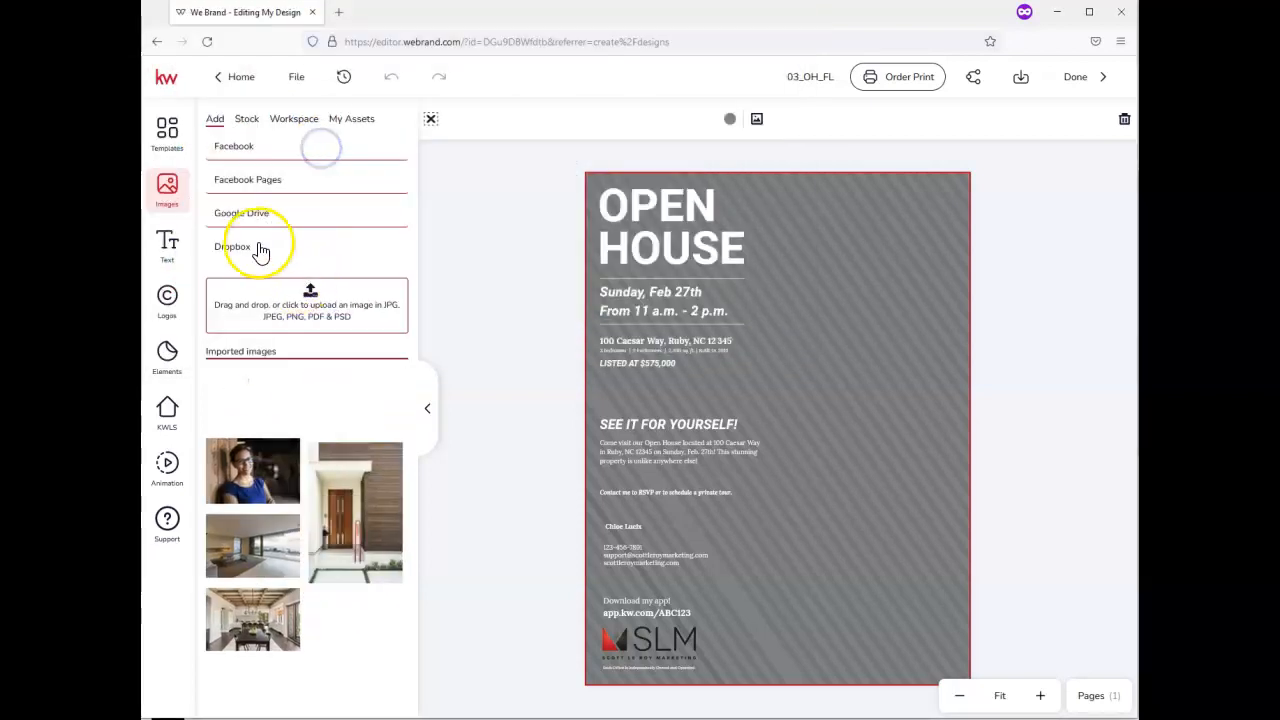
left_click(309, 297)
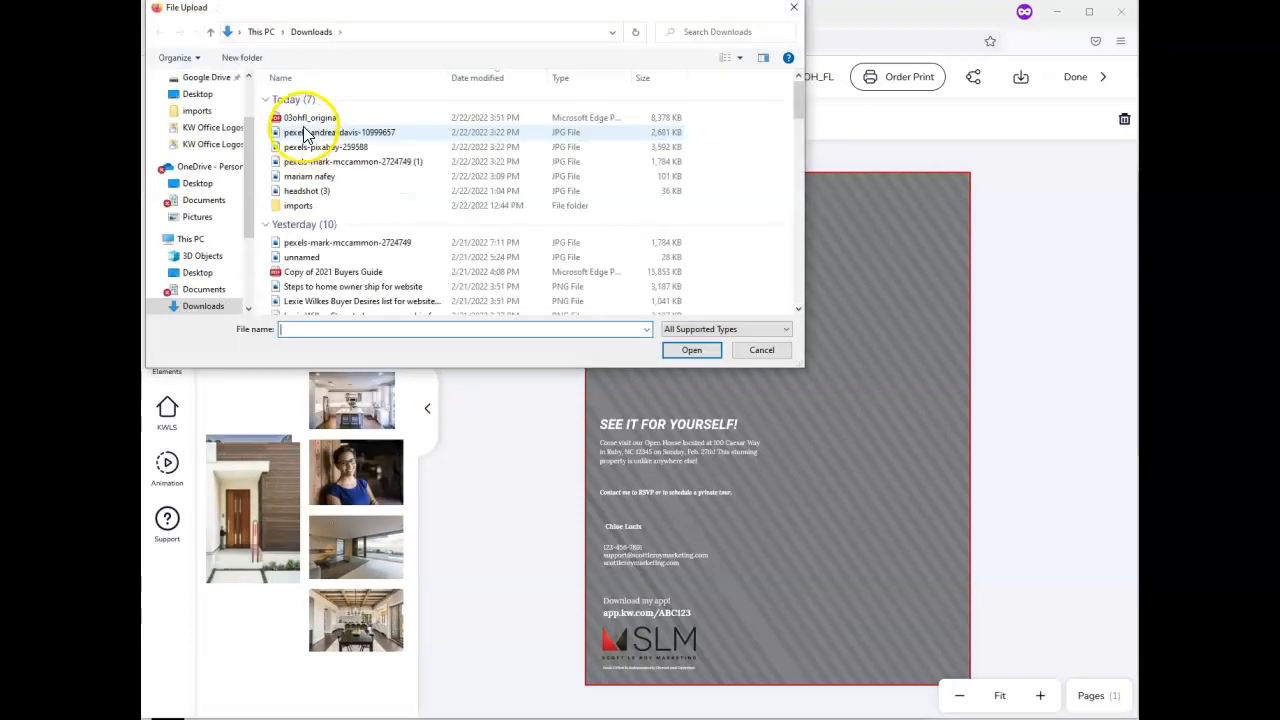
double_click(305, 133)
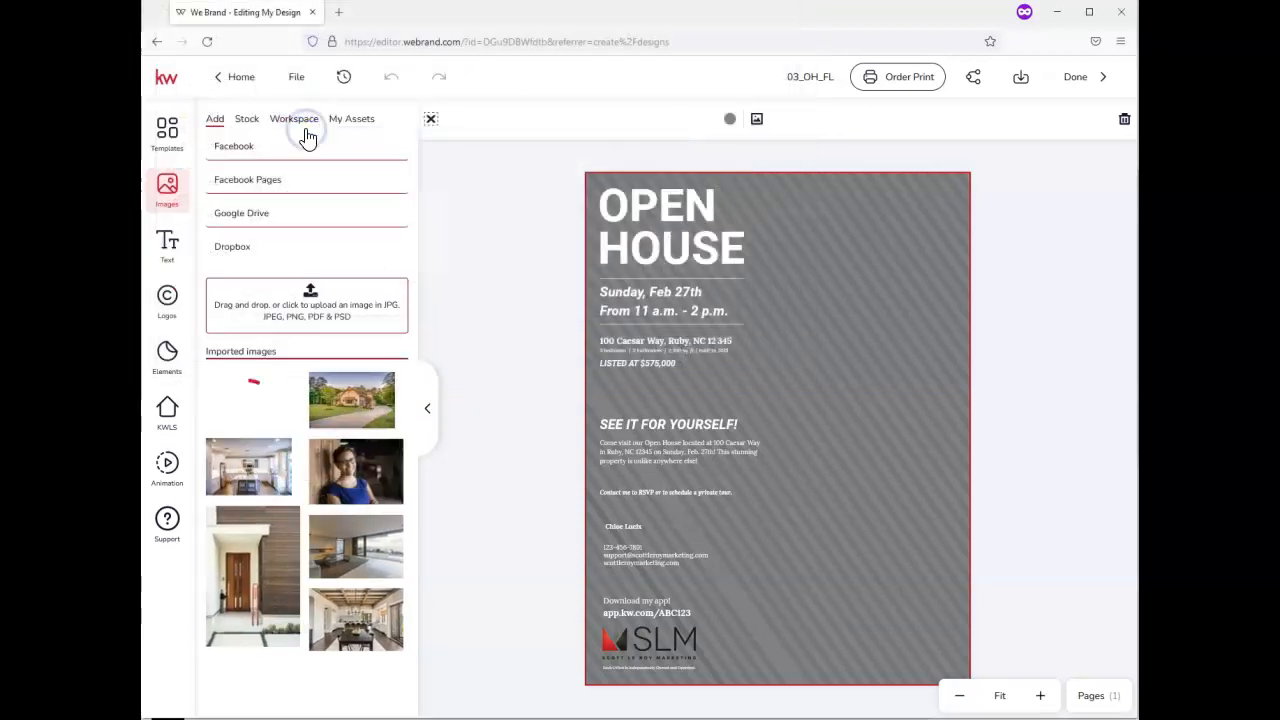
Add the bedroom photo and shrink it to column size on the flyer's right side
mouse_move(343, 398)
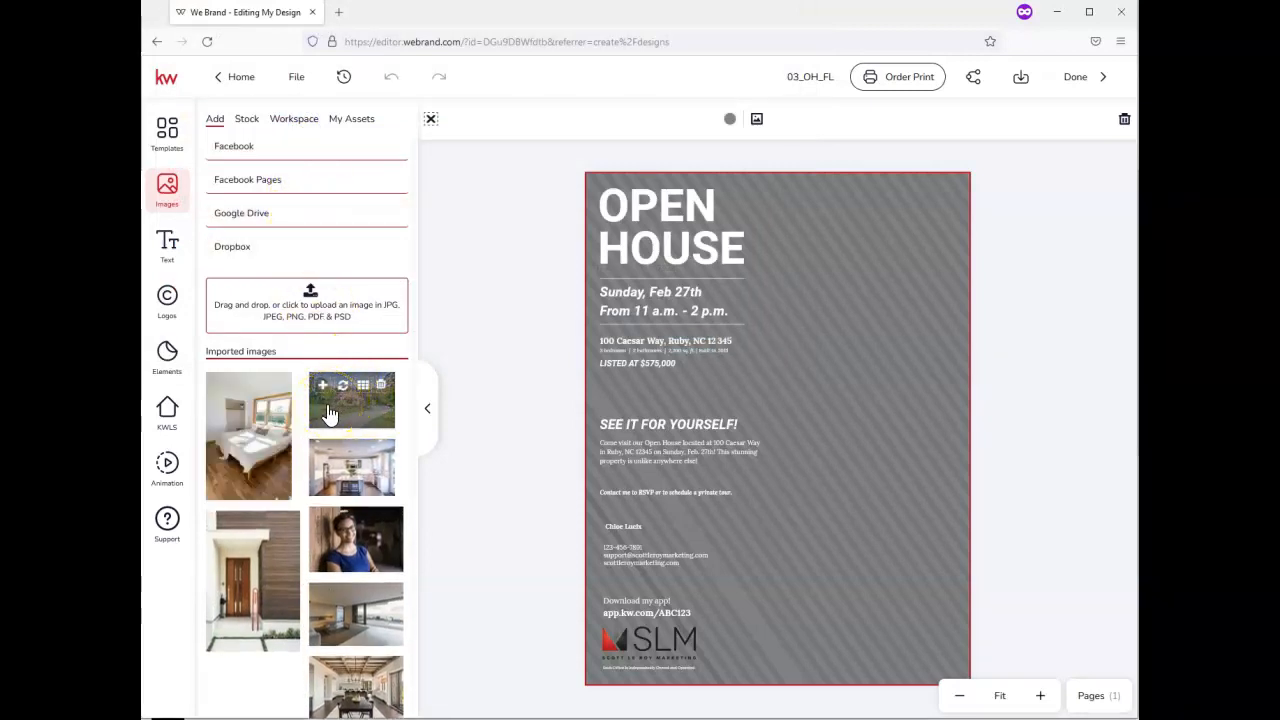
mouse_move(268, 431)
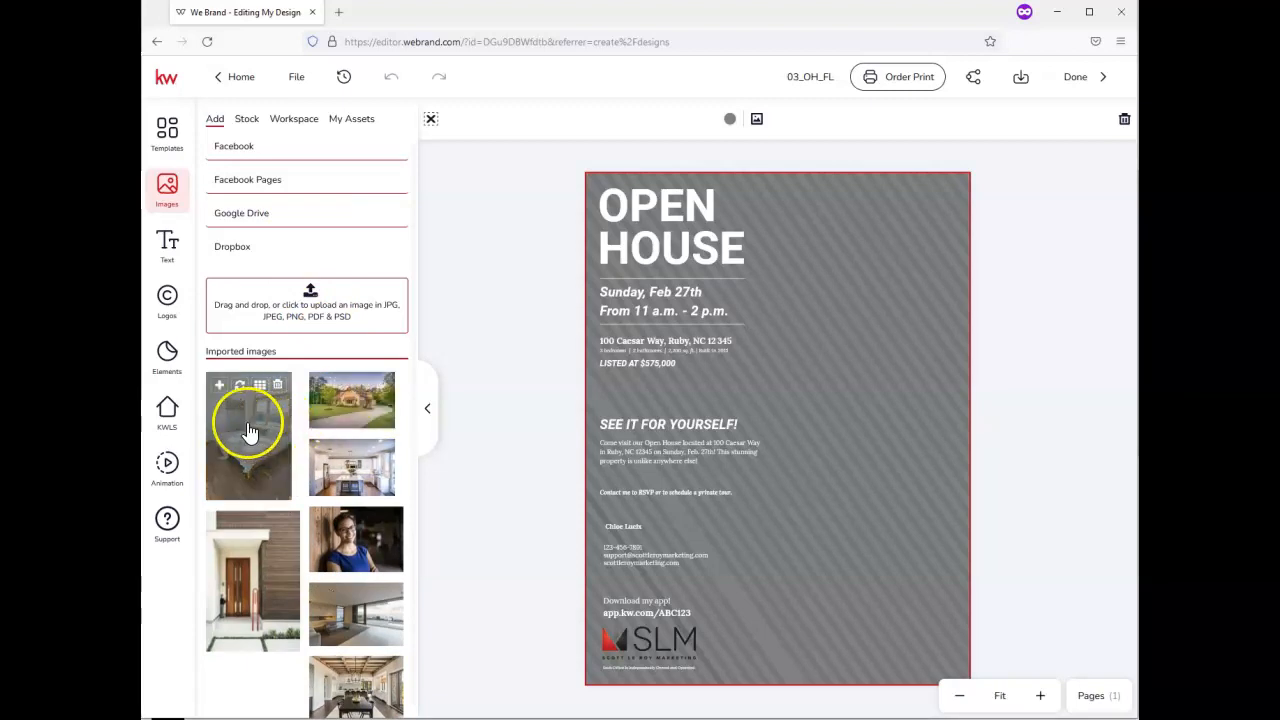
left_click(219, 388)
left_click(807, 386)
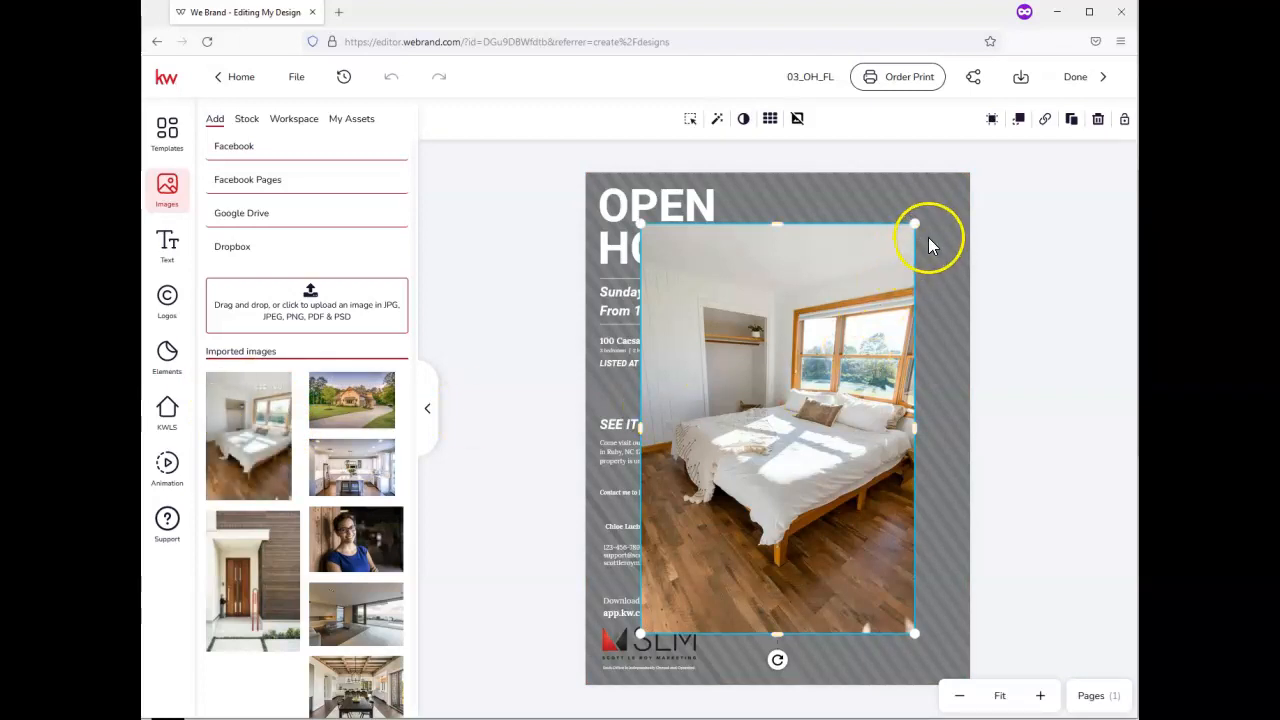
left_click_drag(914, 224, 881, 273)
left_click_drag(847, 329, 889, 385)
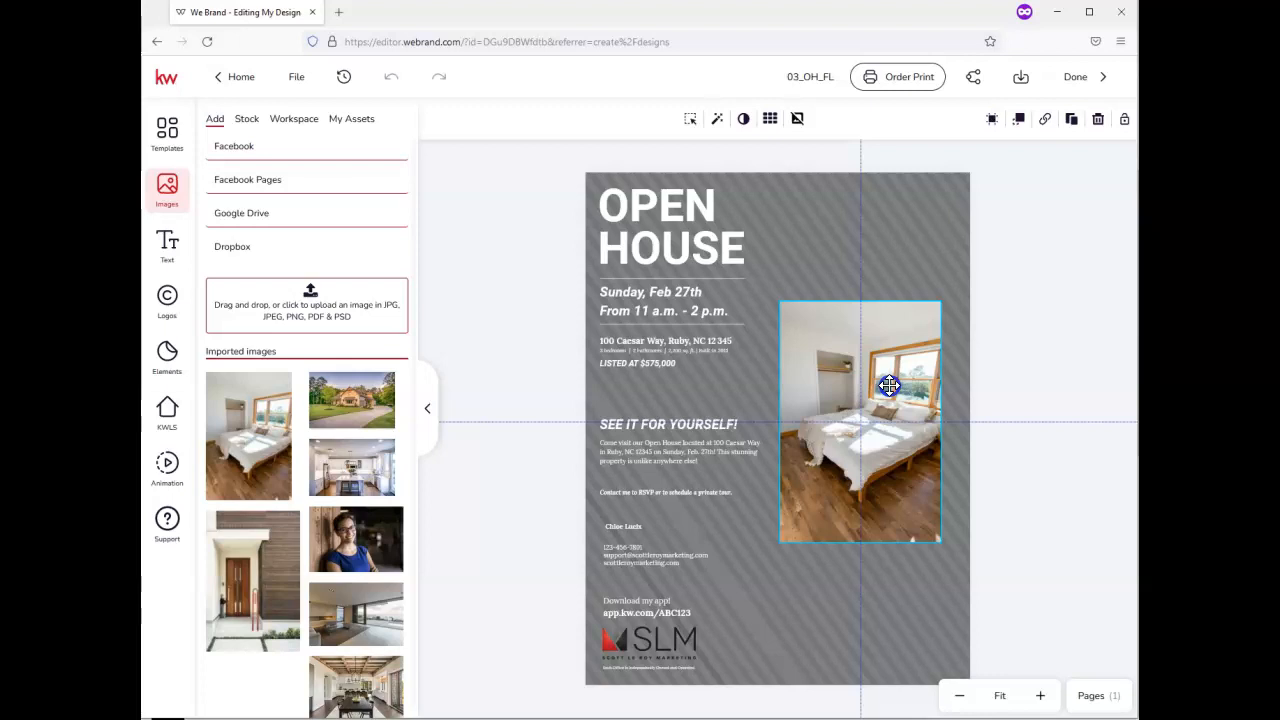
Add the house exterior photo, shrink it and align it above the bedroom photo
mouse_move(260, 392)
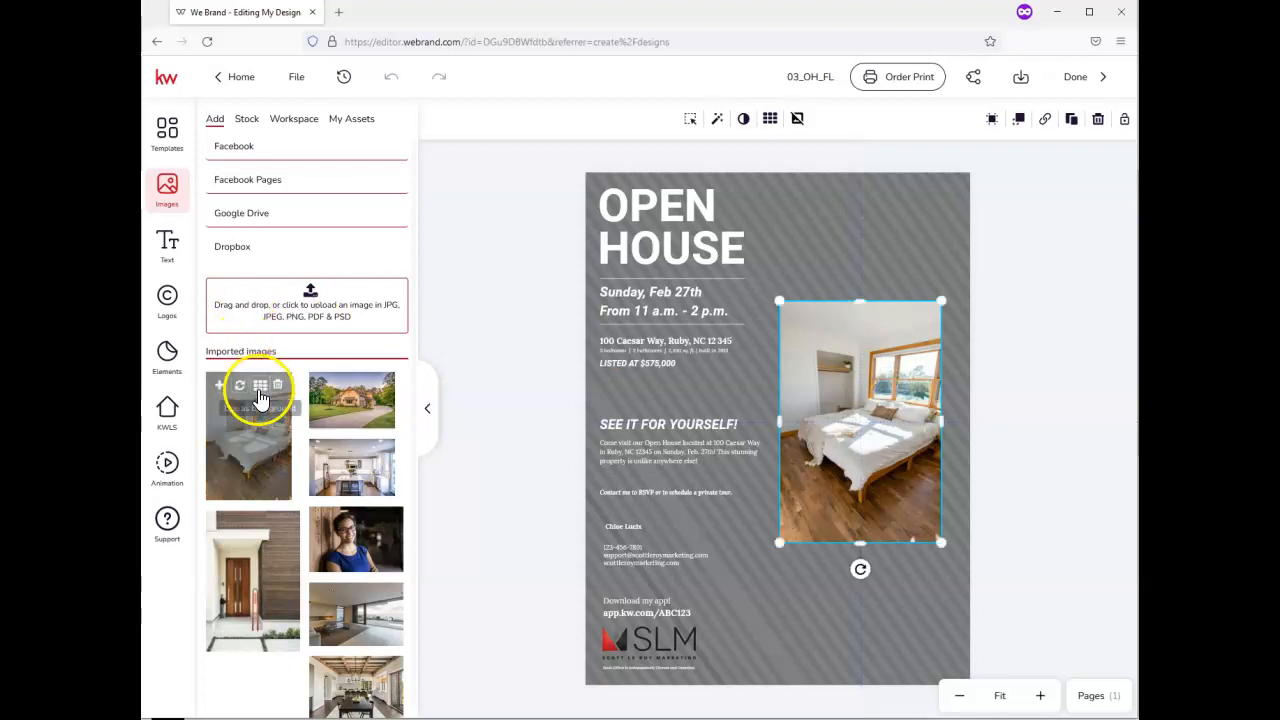
mouse_move(350, 402)
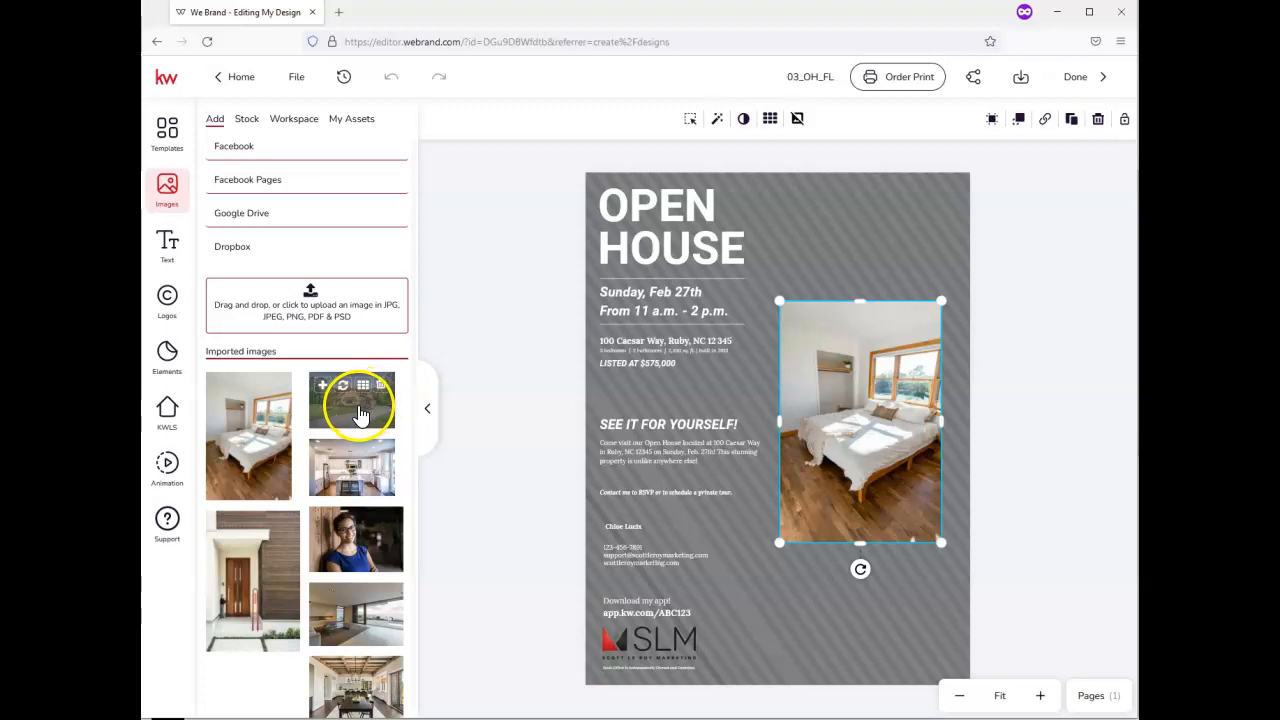
left_click_drag(360, 414, 834, 263)
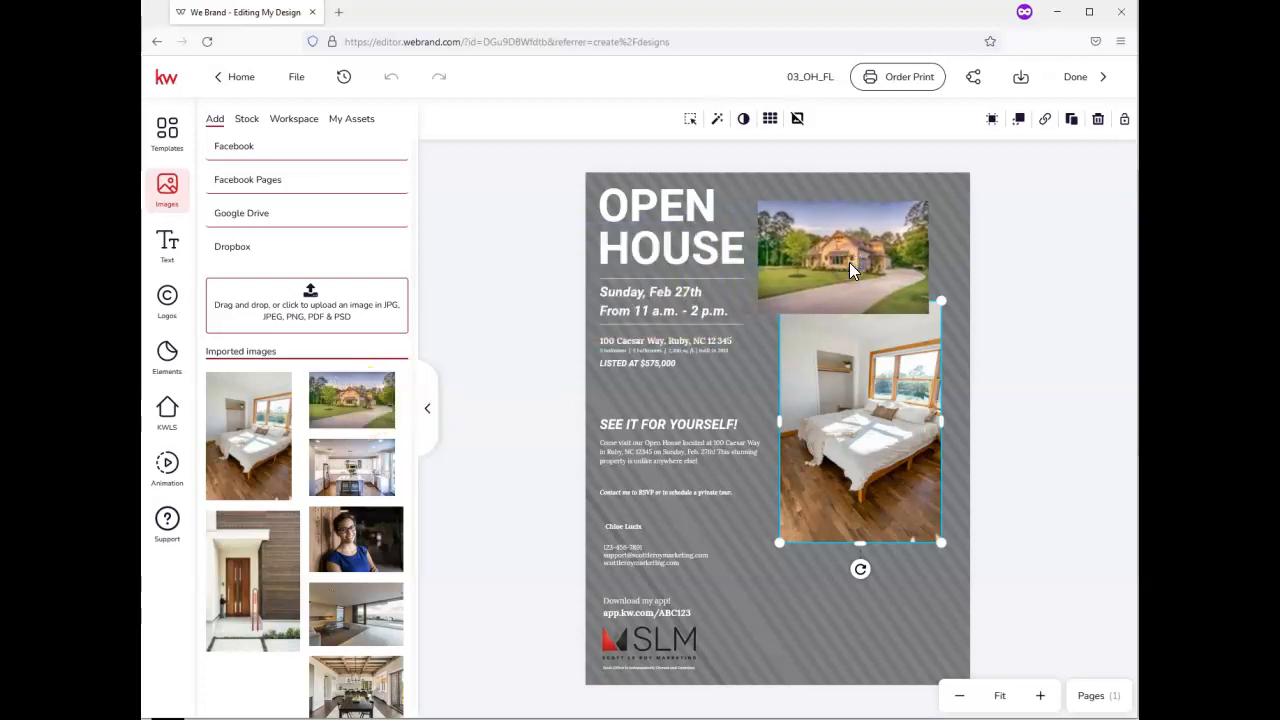
left_click_drag(1071, 241, 918, 321)
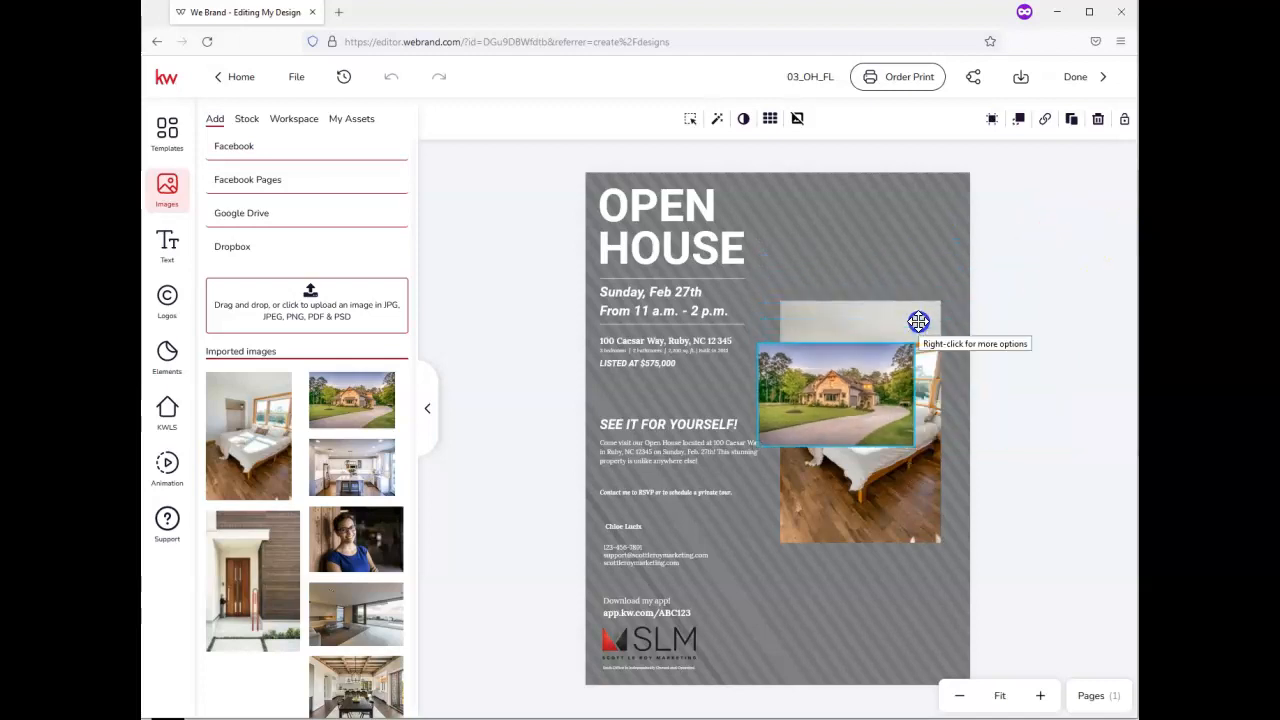
left_click_drag(883, 360, 905, 243)
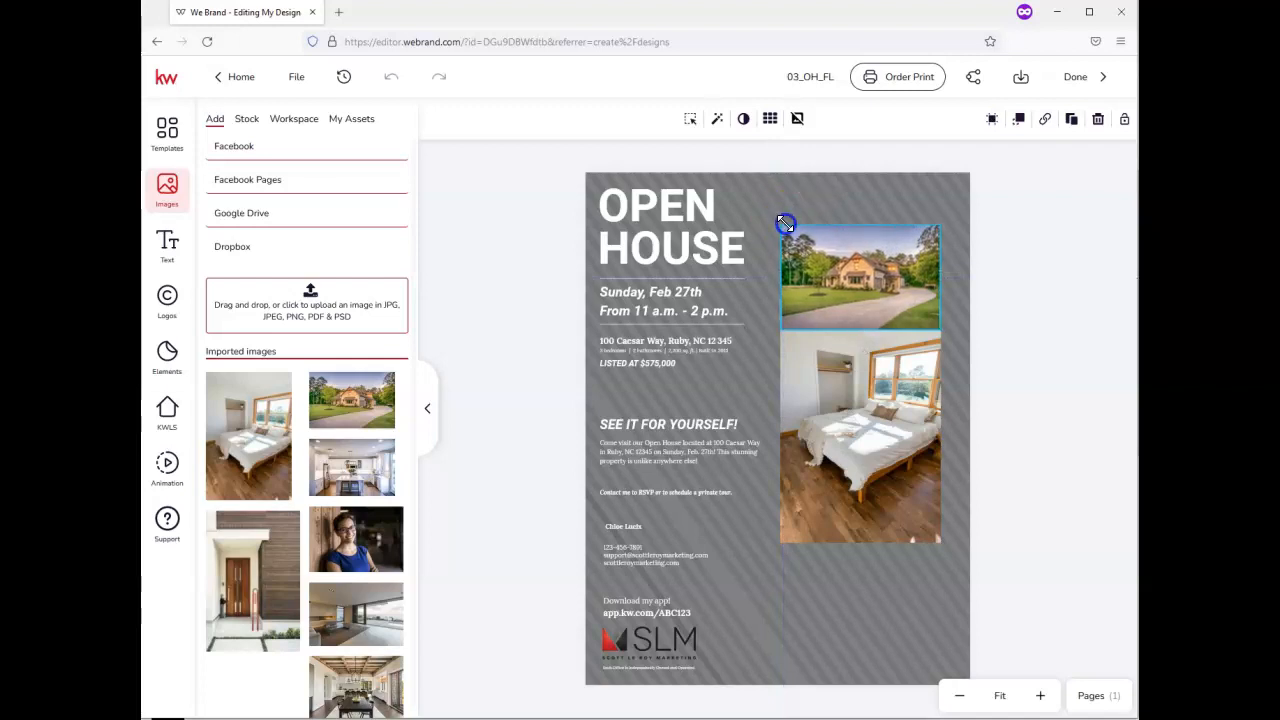
left_click_drag(845, 249, 850, 230)
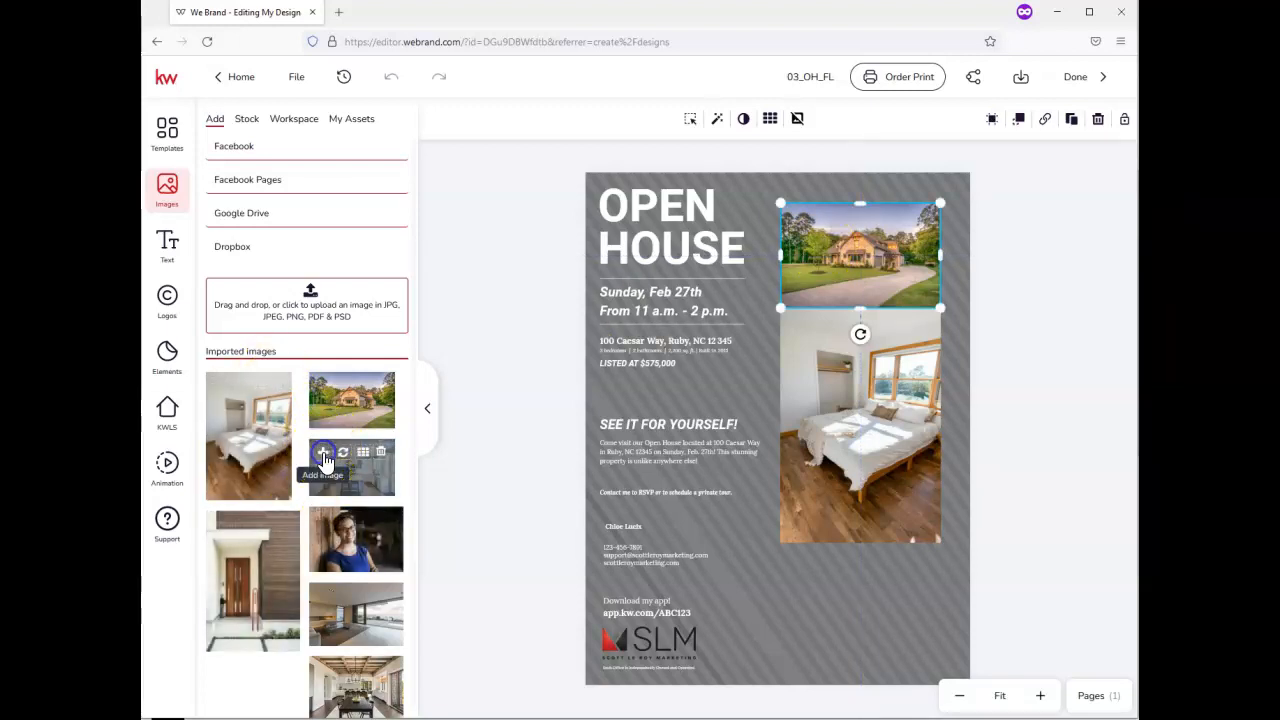
Fit the kitchen photo into the bottom-right slot below the bedroom photo, retouching the house photo's size
left_click(324, 458)
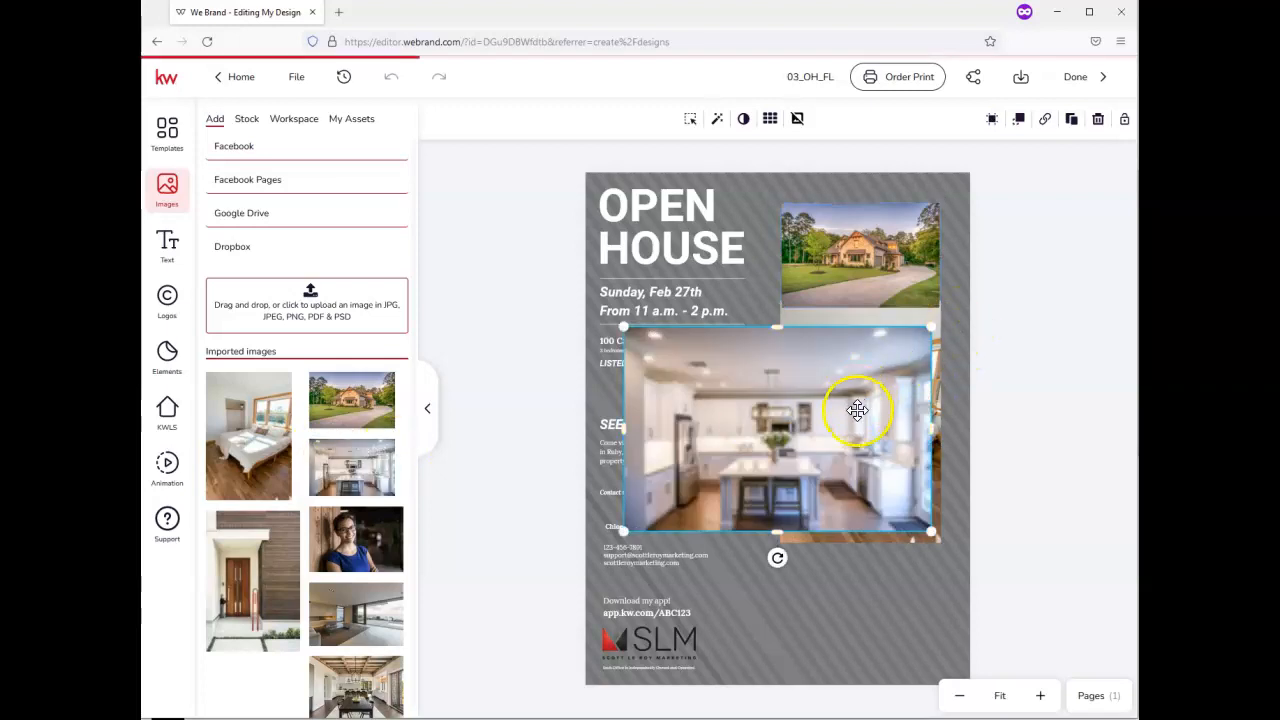
left_click_drag(870, 456, 864, 515)
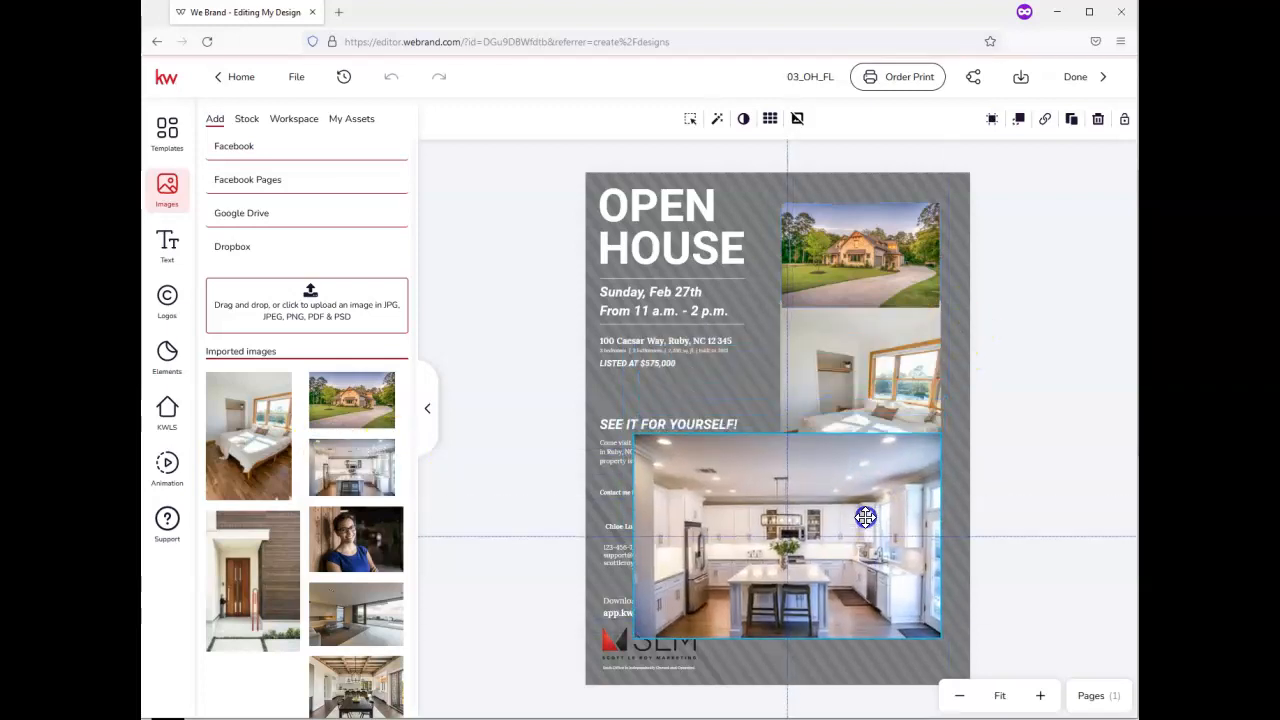
left_click(850, 280)
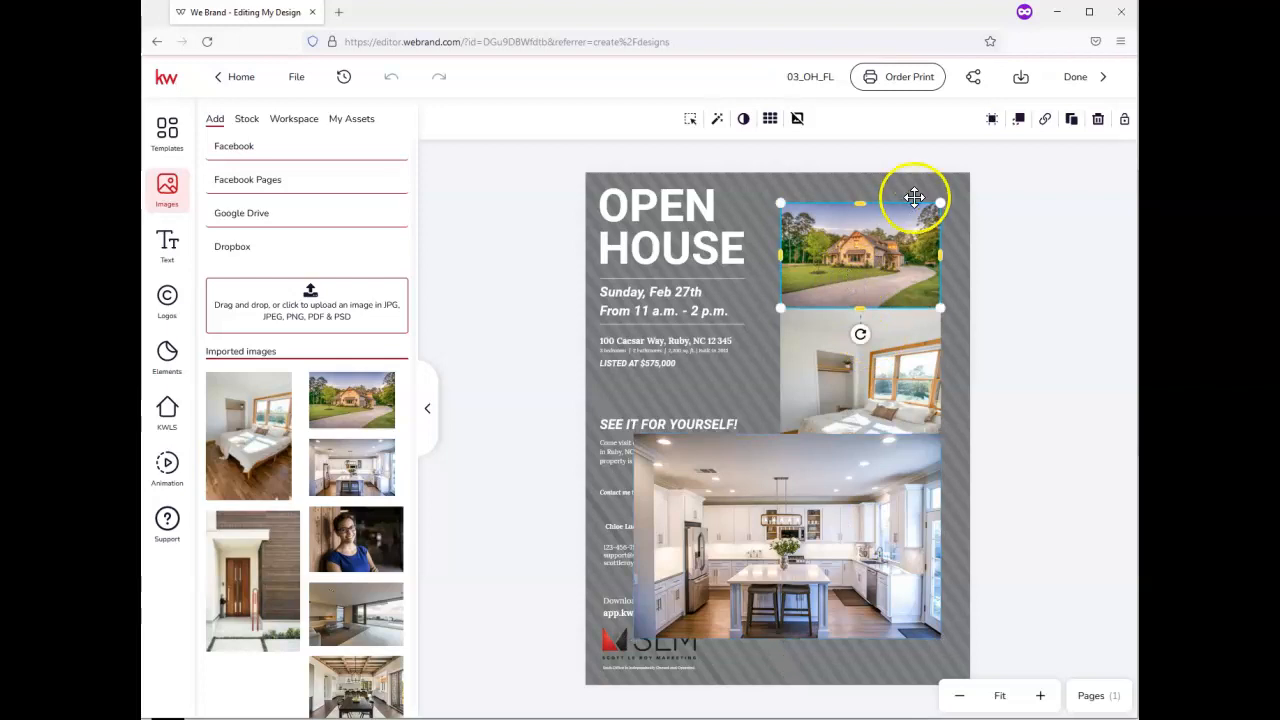
left_click_drag(942, 203, 917, 229)
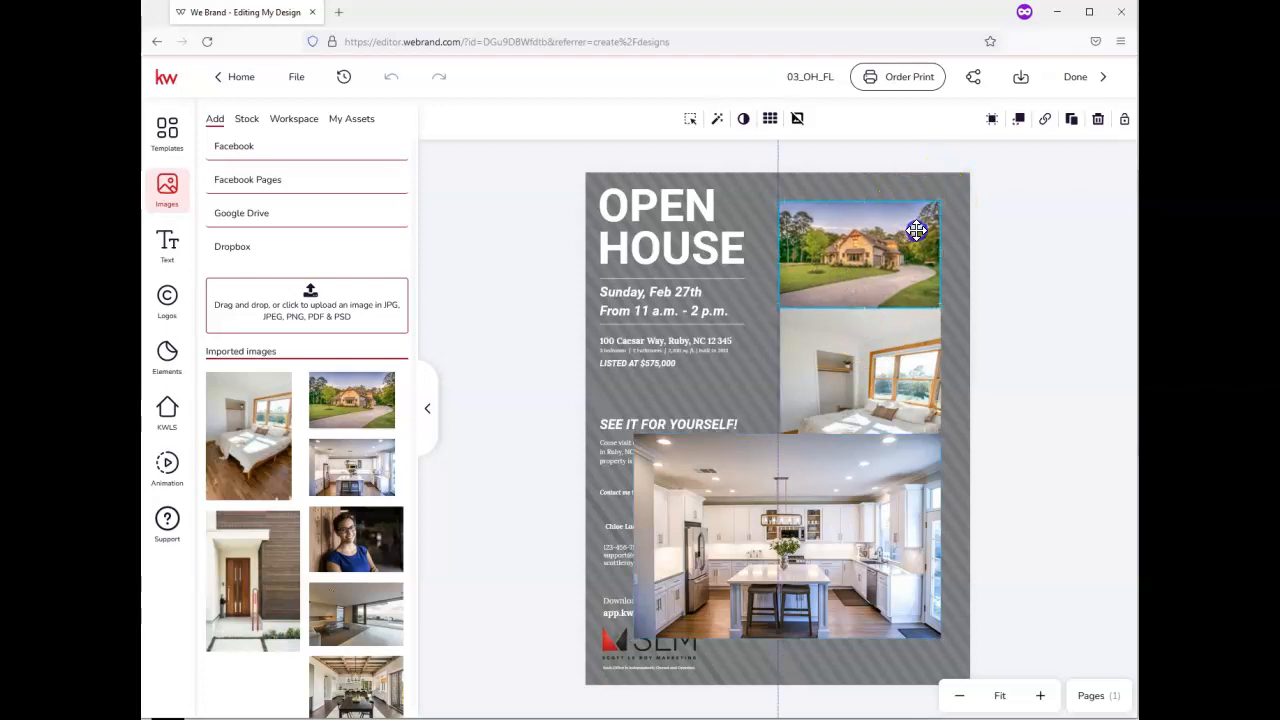
left_click(849, 562)
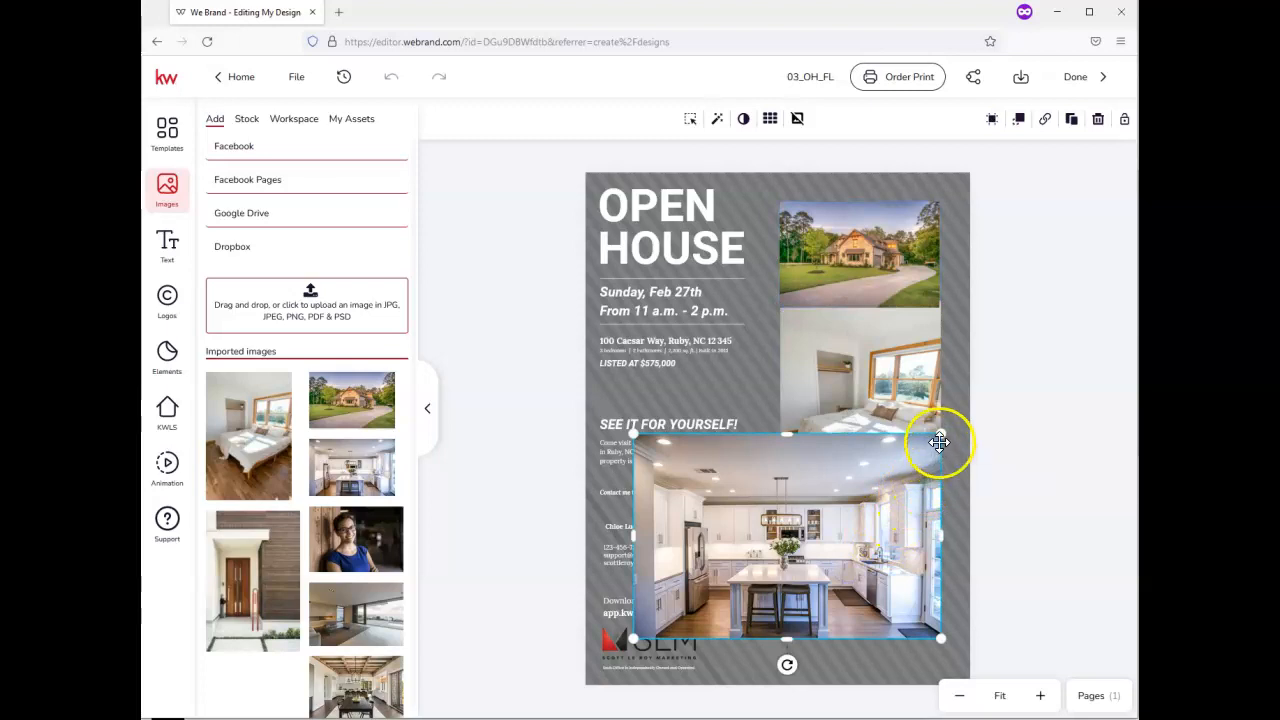
left_click_drag(721, 457, 776, 487)
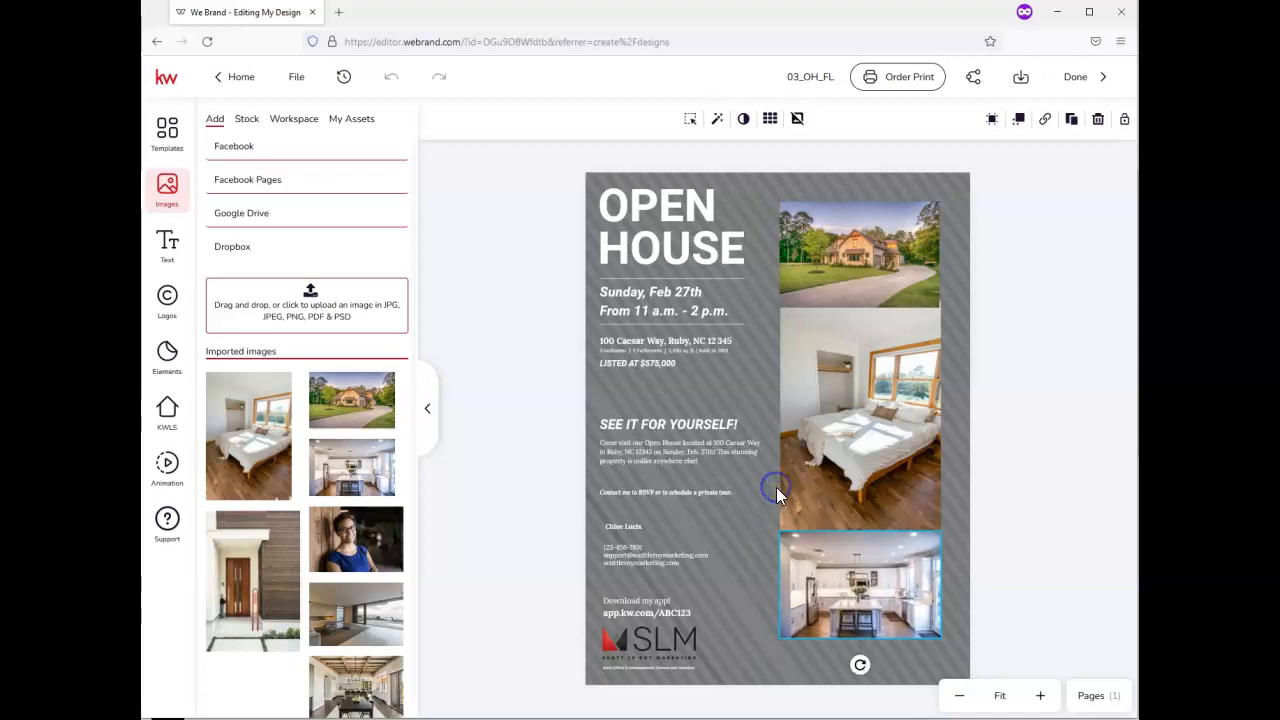
left_click(931, 216)
left_click_drag(938, 199, 934, 200)
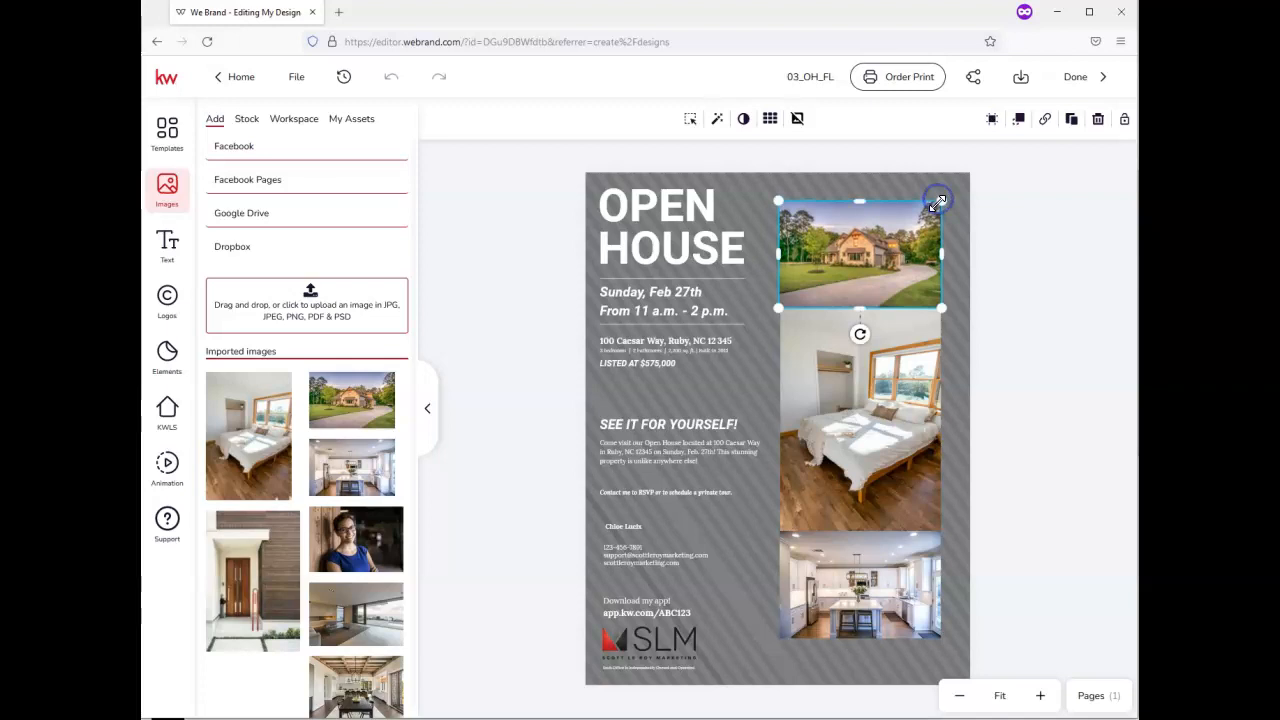
left_click(955, 512)
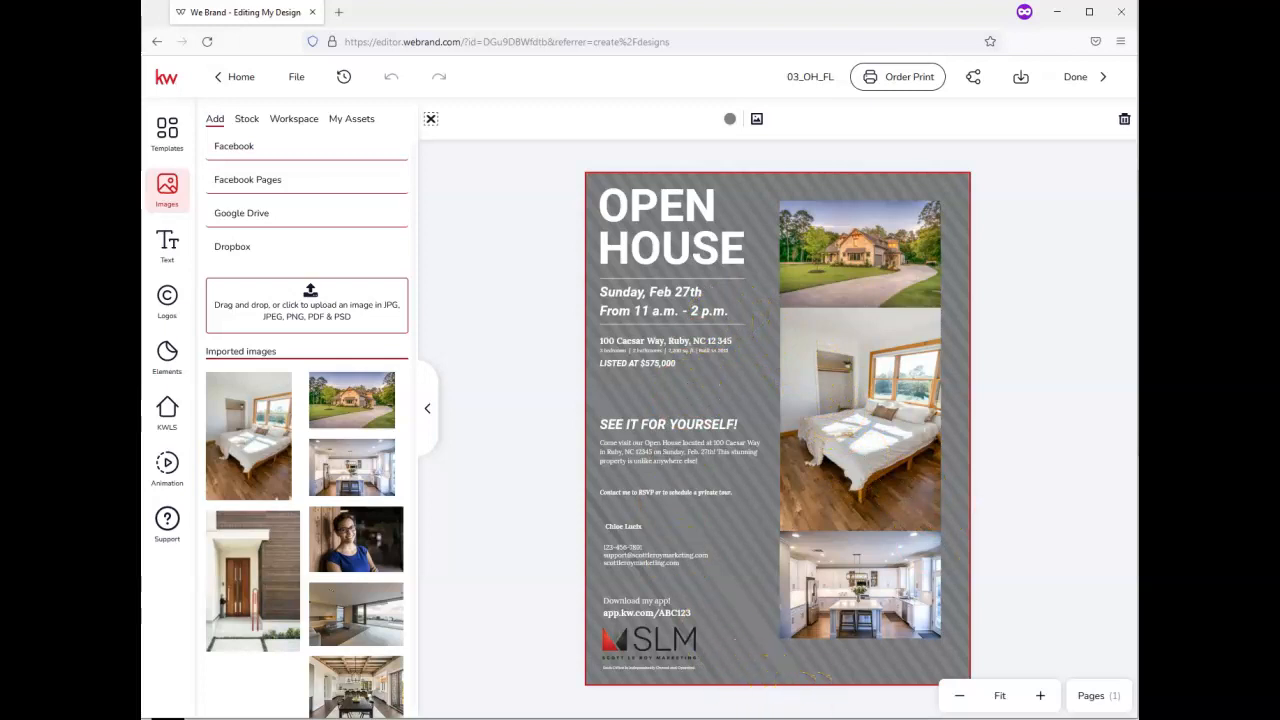
Download the Open House flyer with the PDF for Printing file type
left_click(1024, 88)
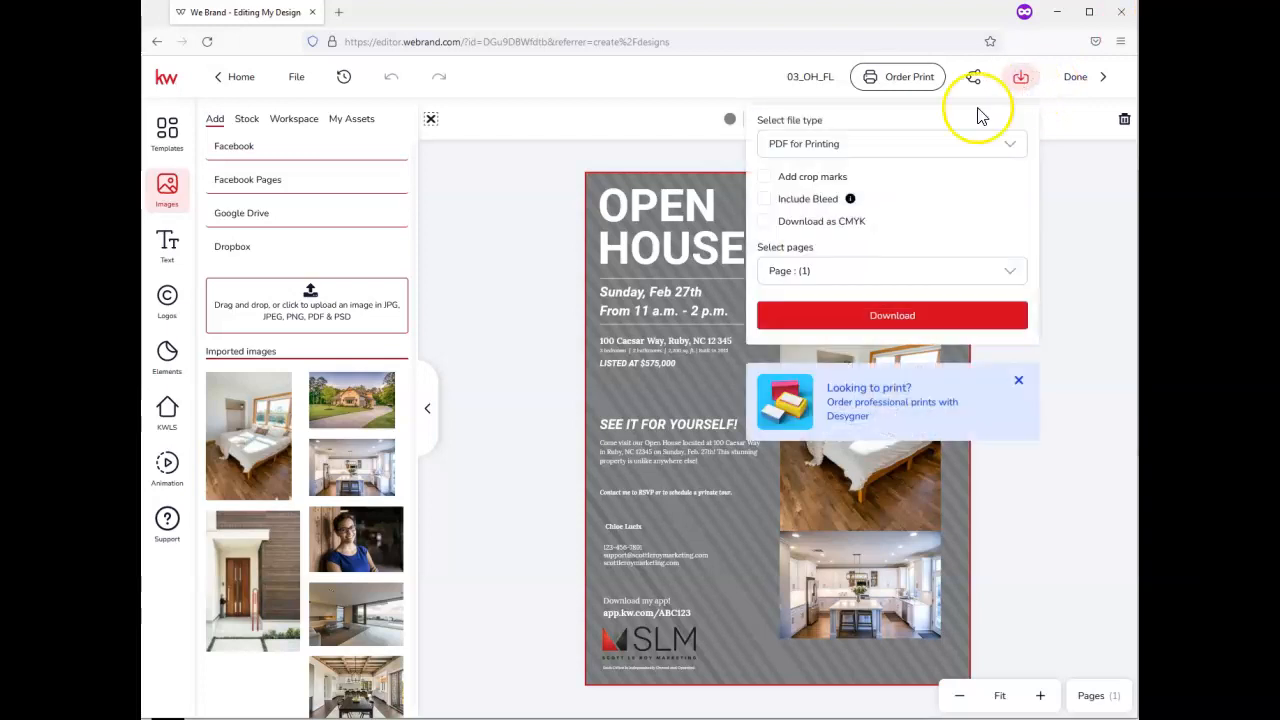
left_click(901, 146)
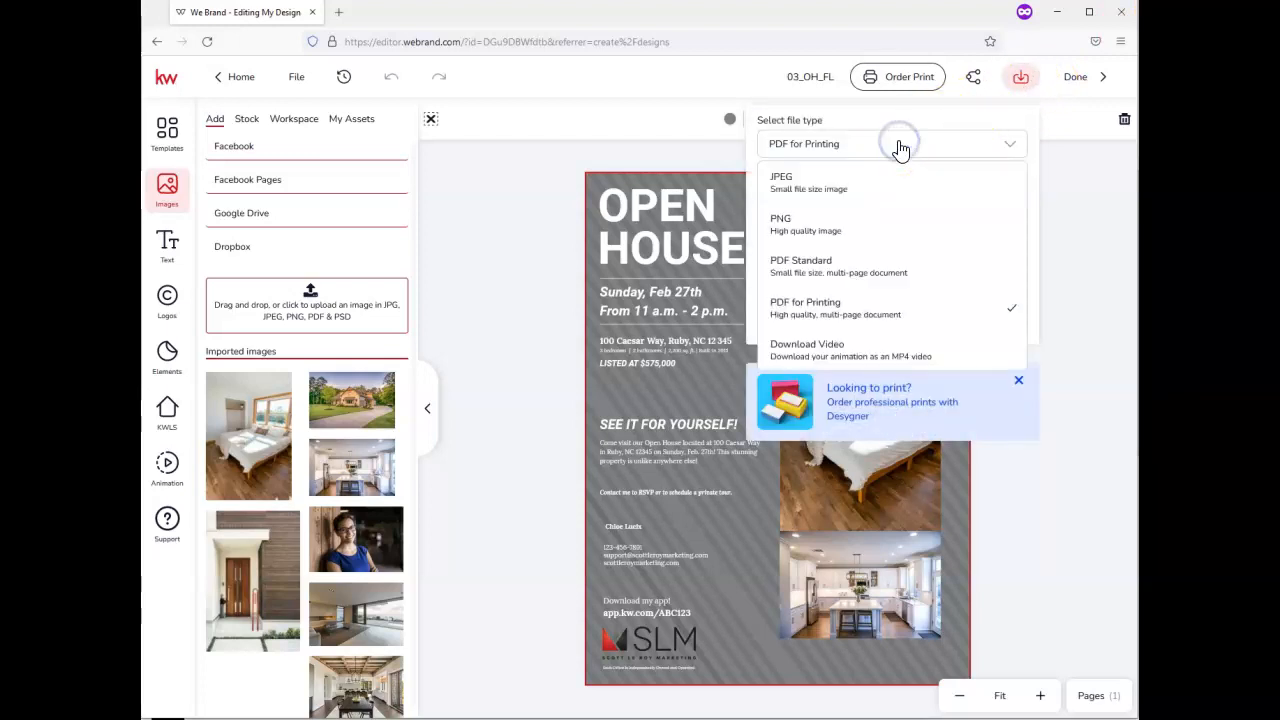
left_click(859, 310)
left_click(859, 318)
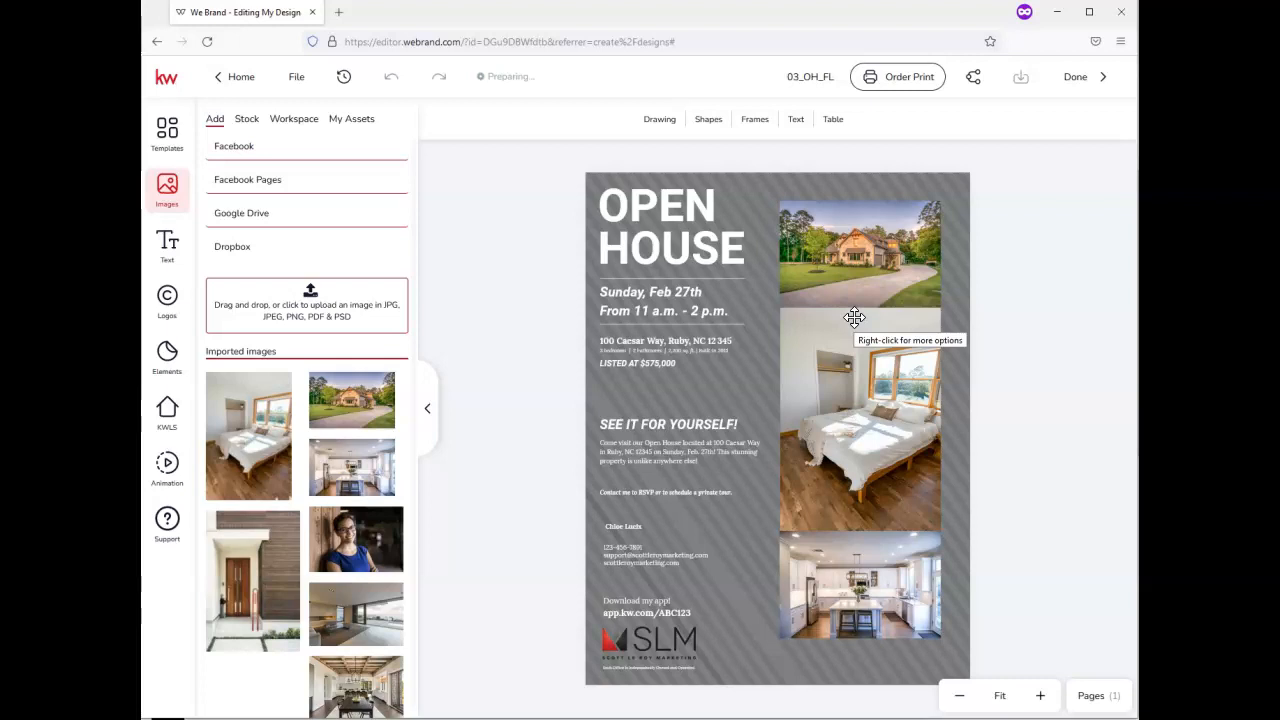
left_click(877, 297)
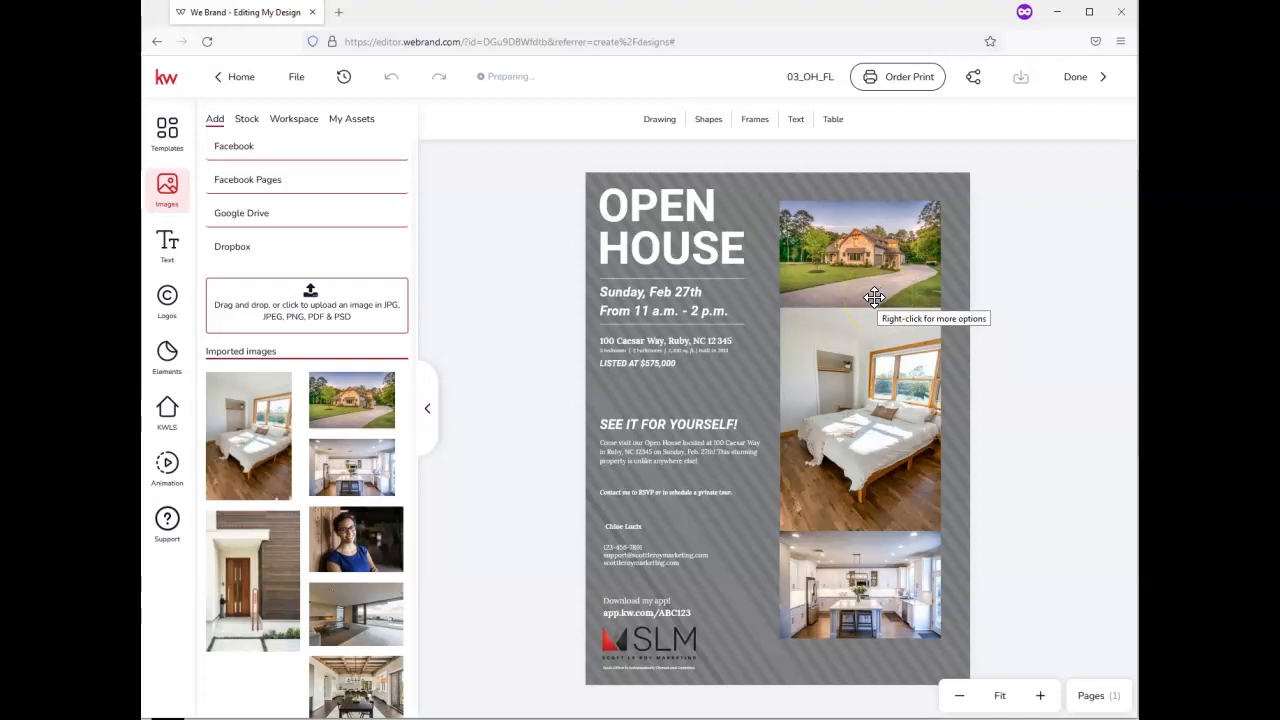
Save the flyer PDF and go to the Google Drive sign-in page in a new tab
left_click(336, 13)
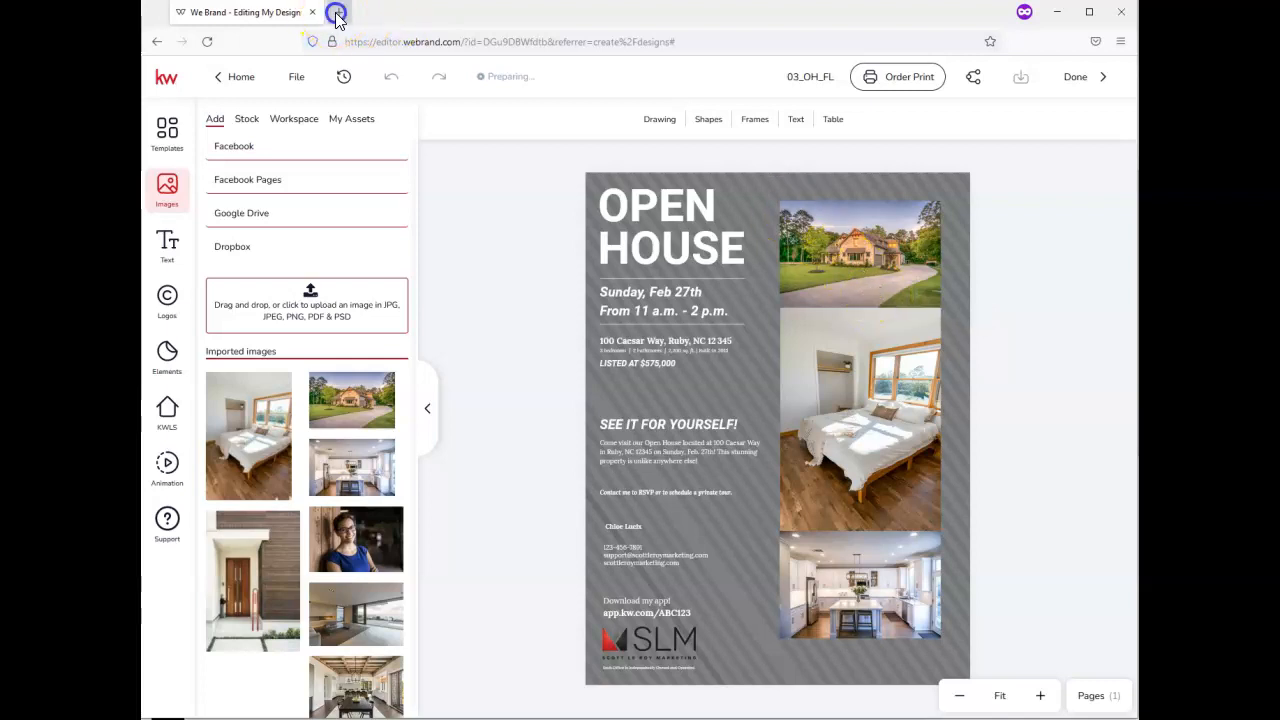
left_click(387, 47)
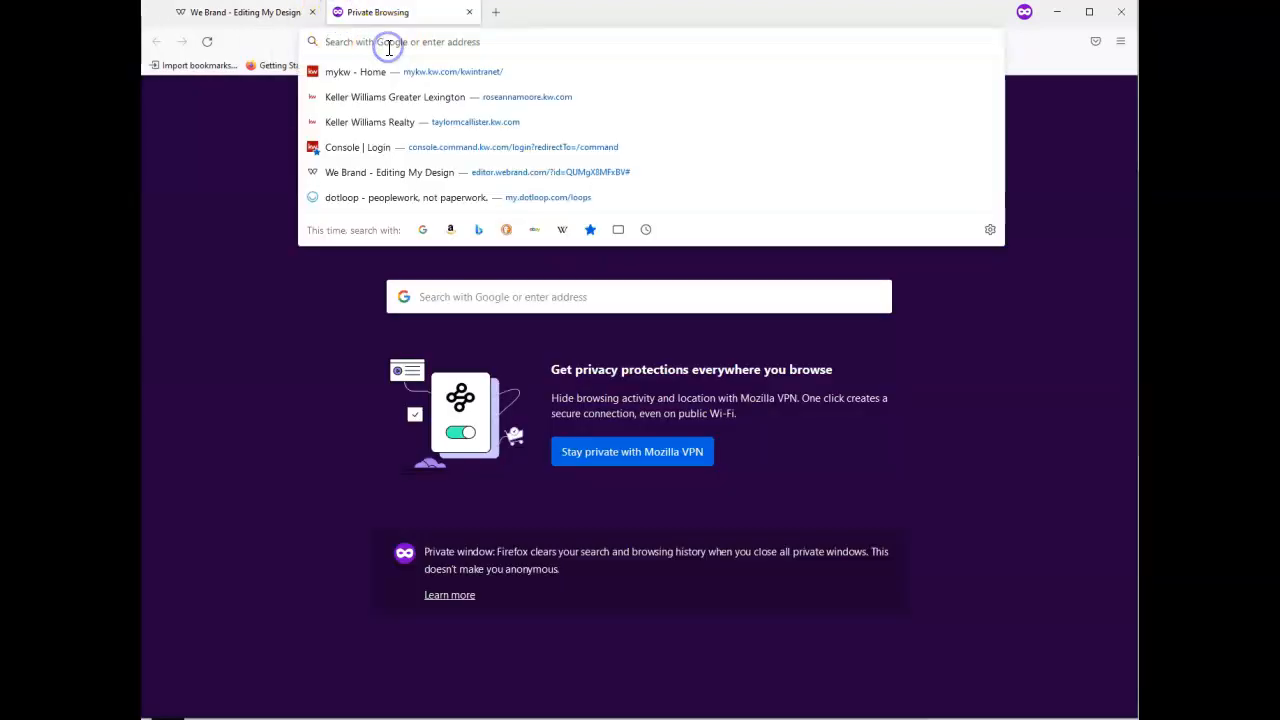
type("drive")
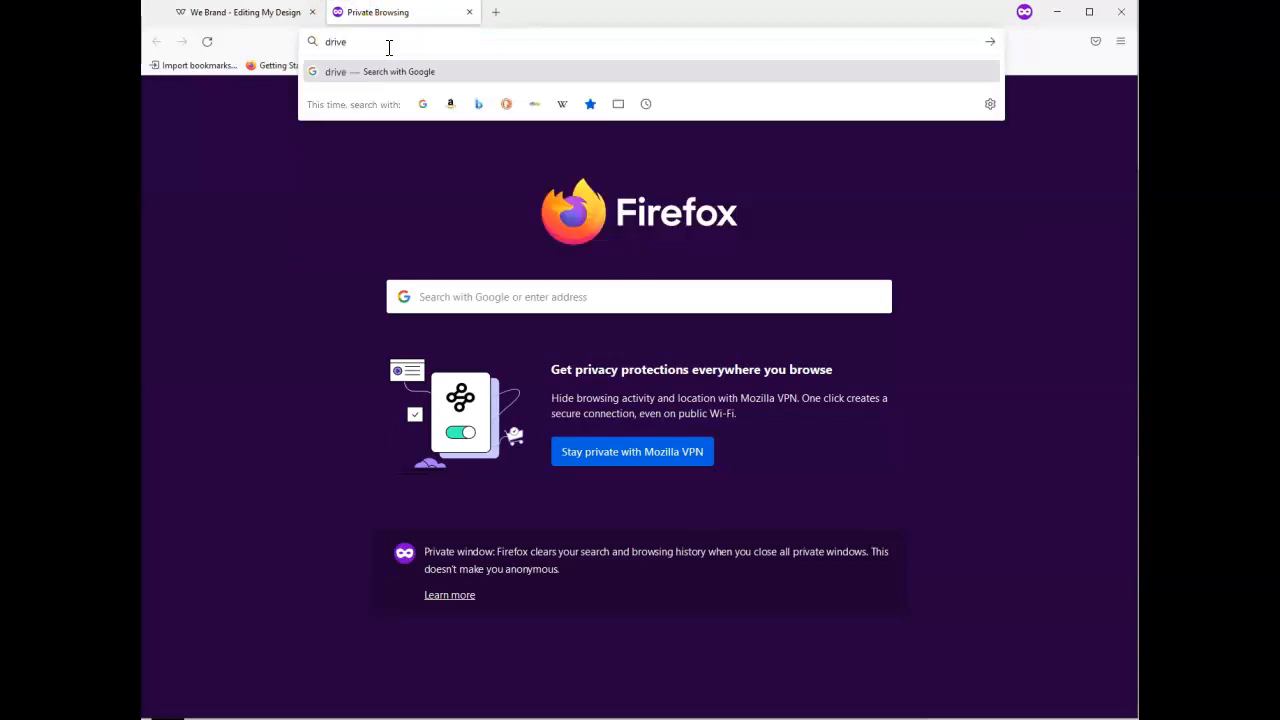
type(".google.com")
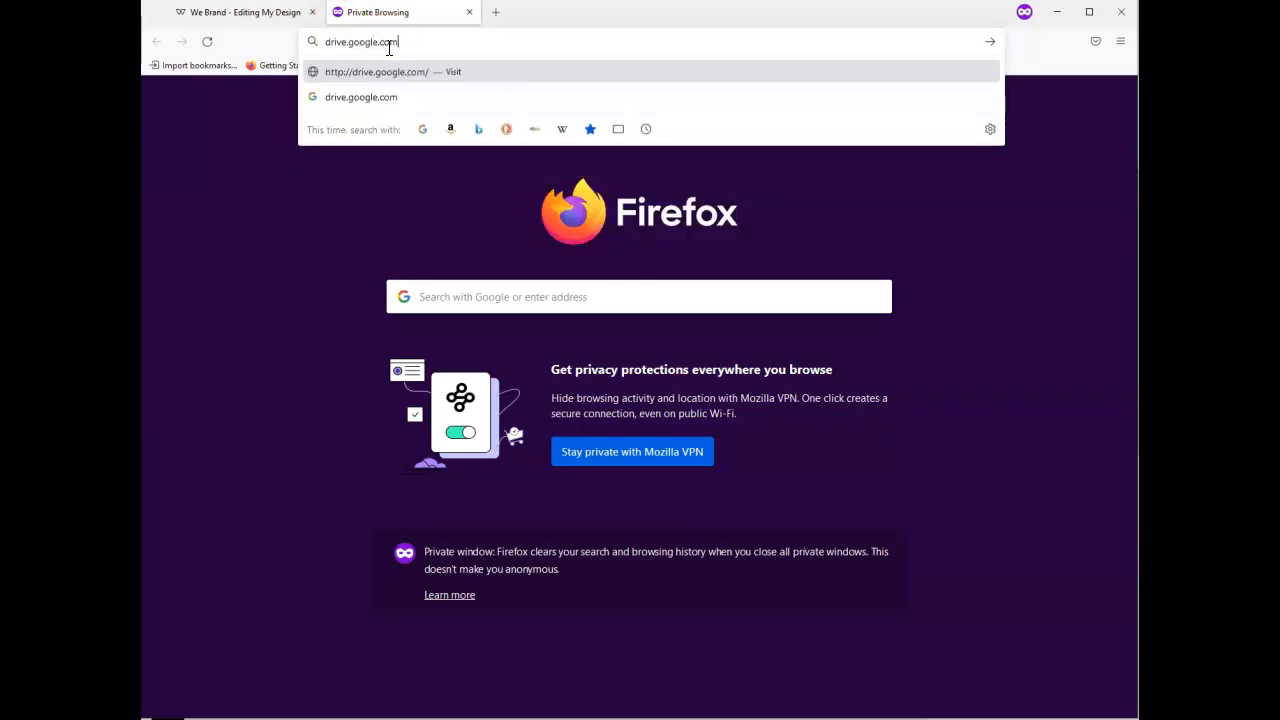
key("Return")
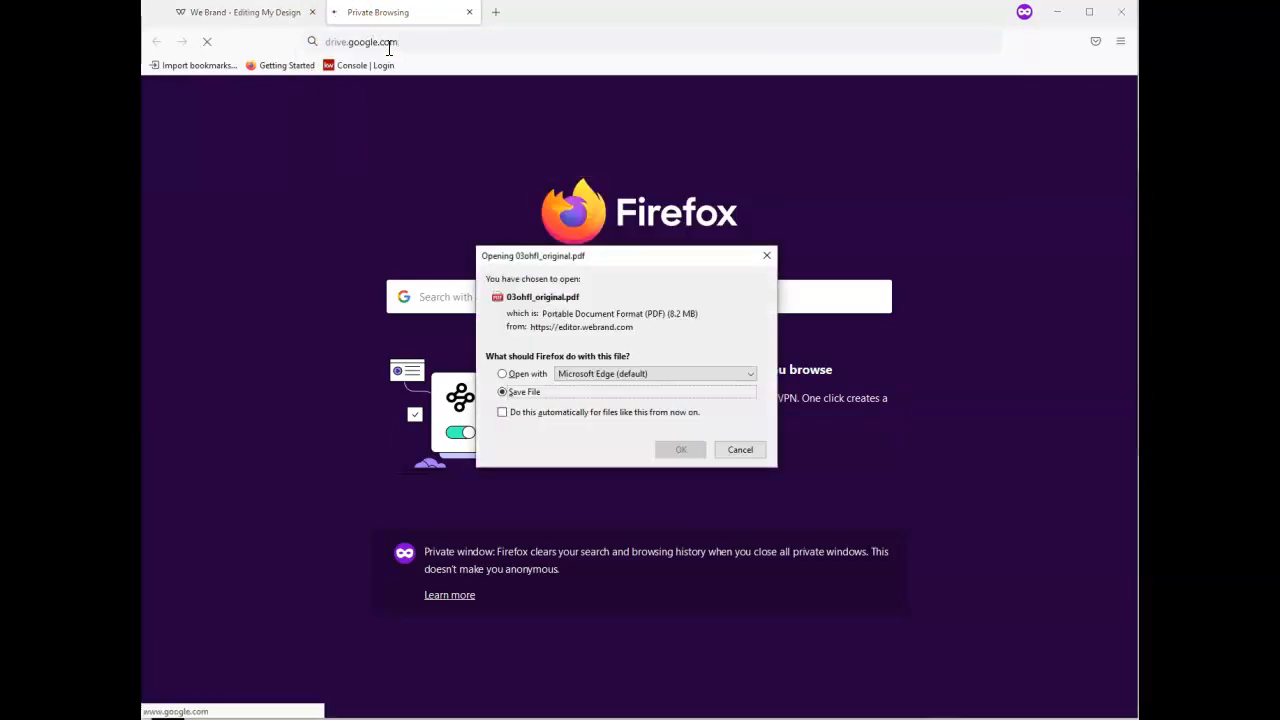
left_click(690, 455)
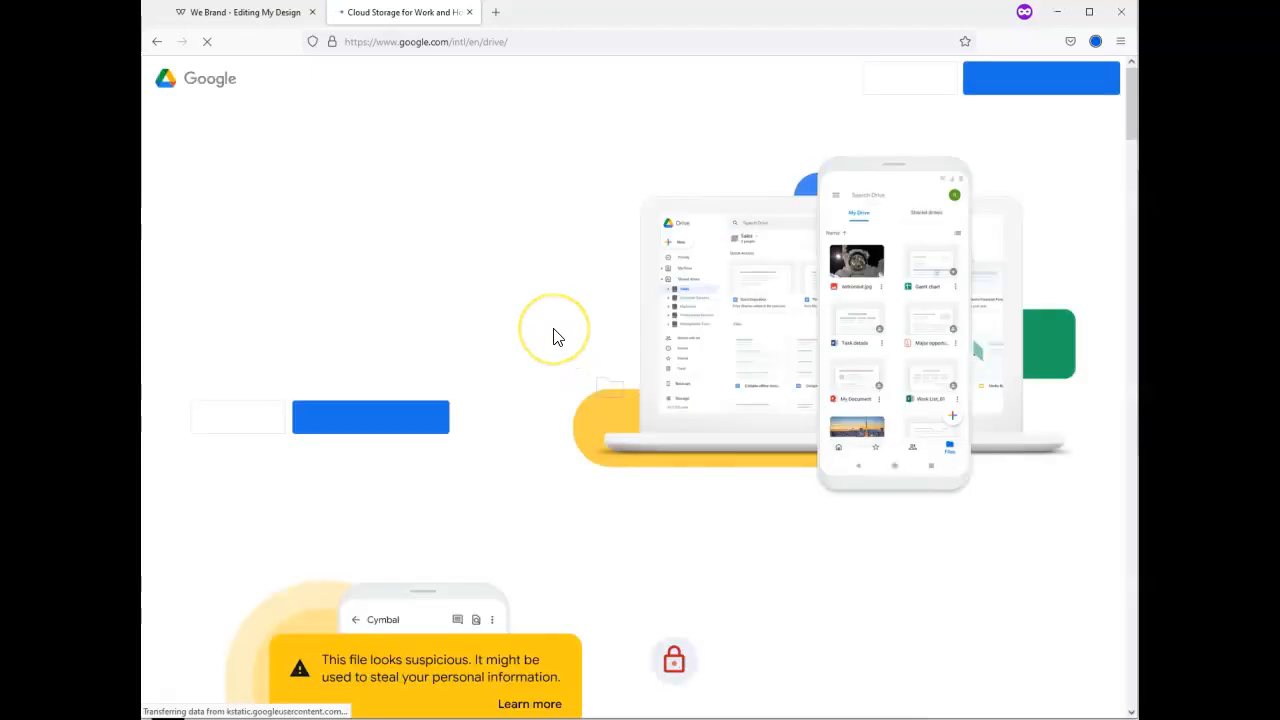
left_click(912, 78)
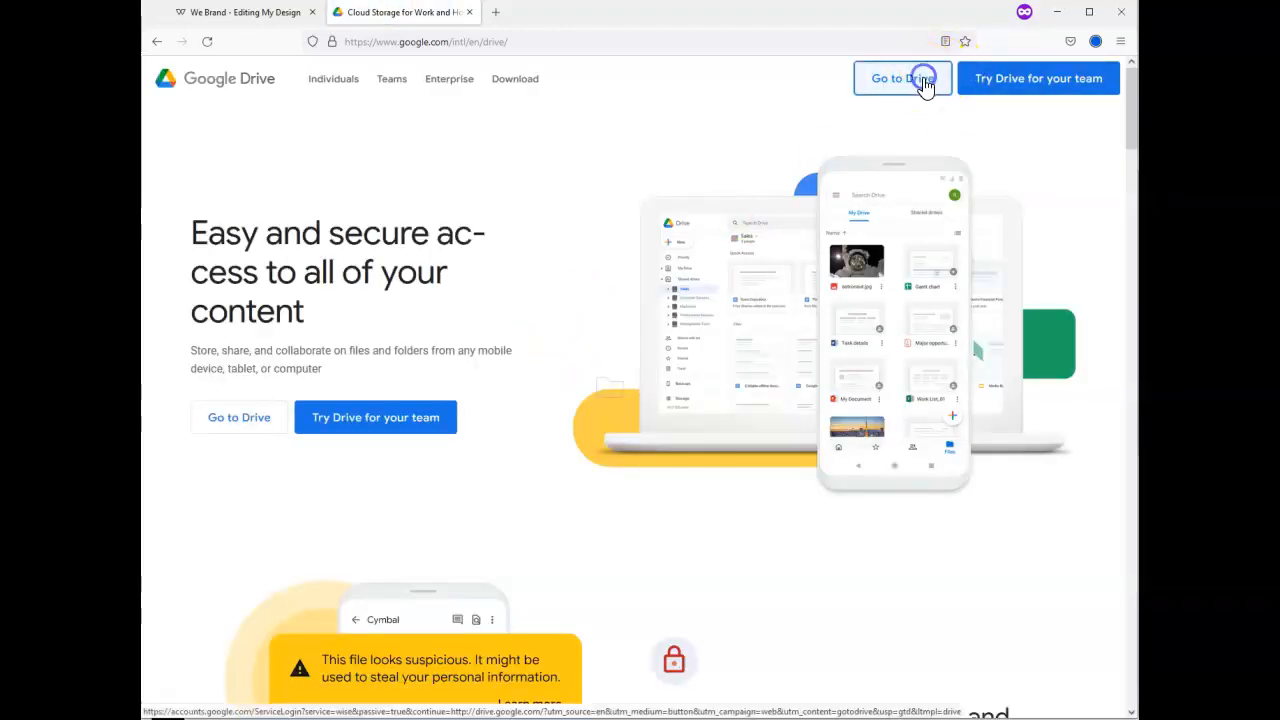
left_click(469, 12)
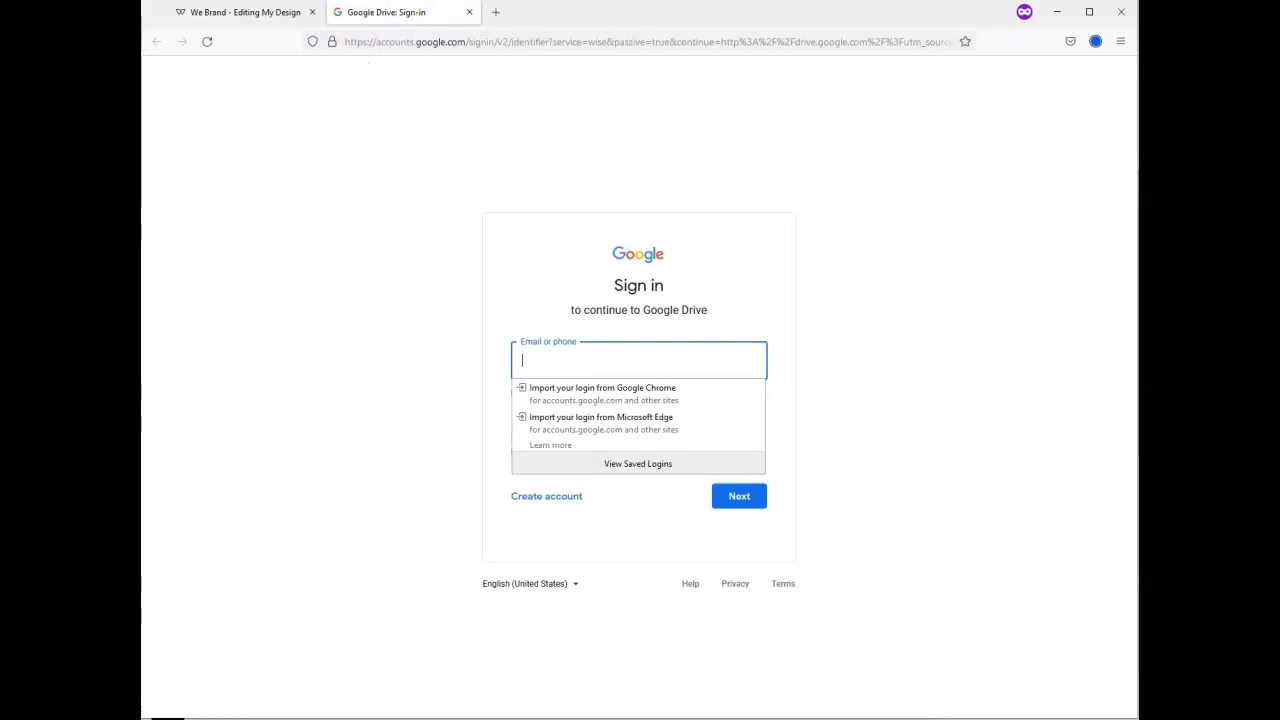
Sign in to Google Drive by pasting the account e-mail and password
key("alt+Tab")
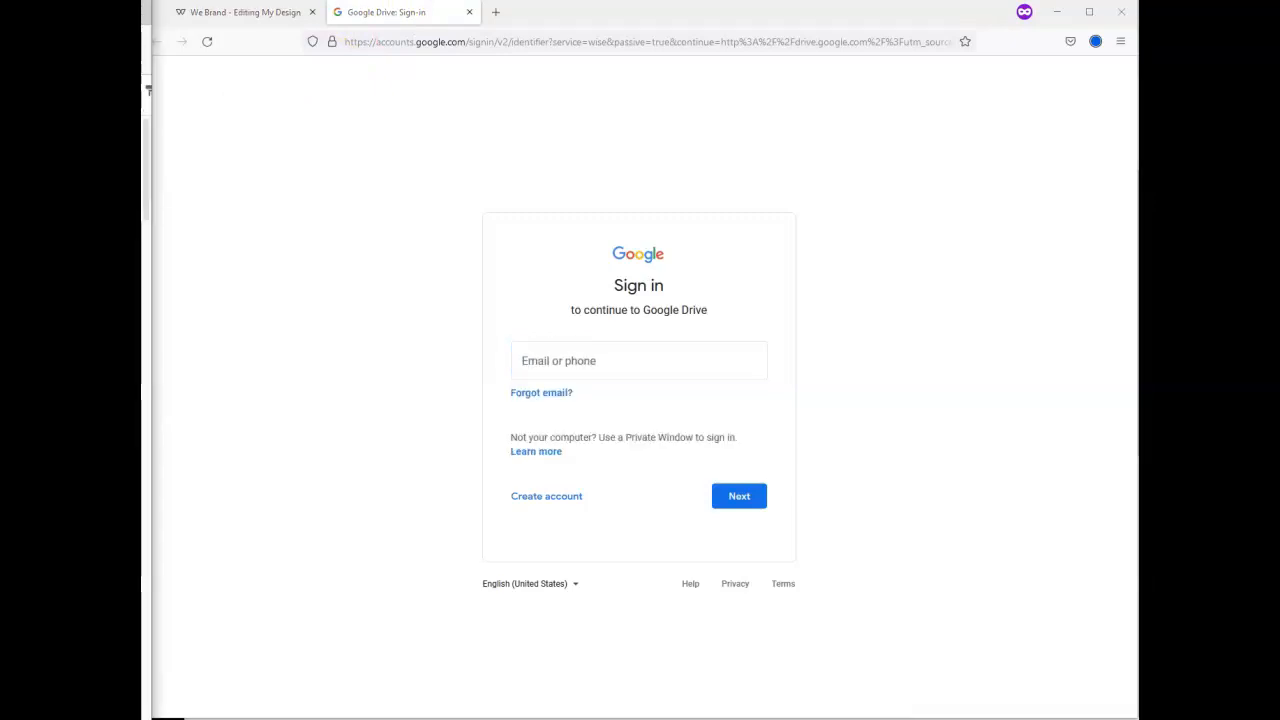
left_click(640, 371)
key("ctrl+v")
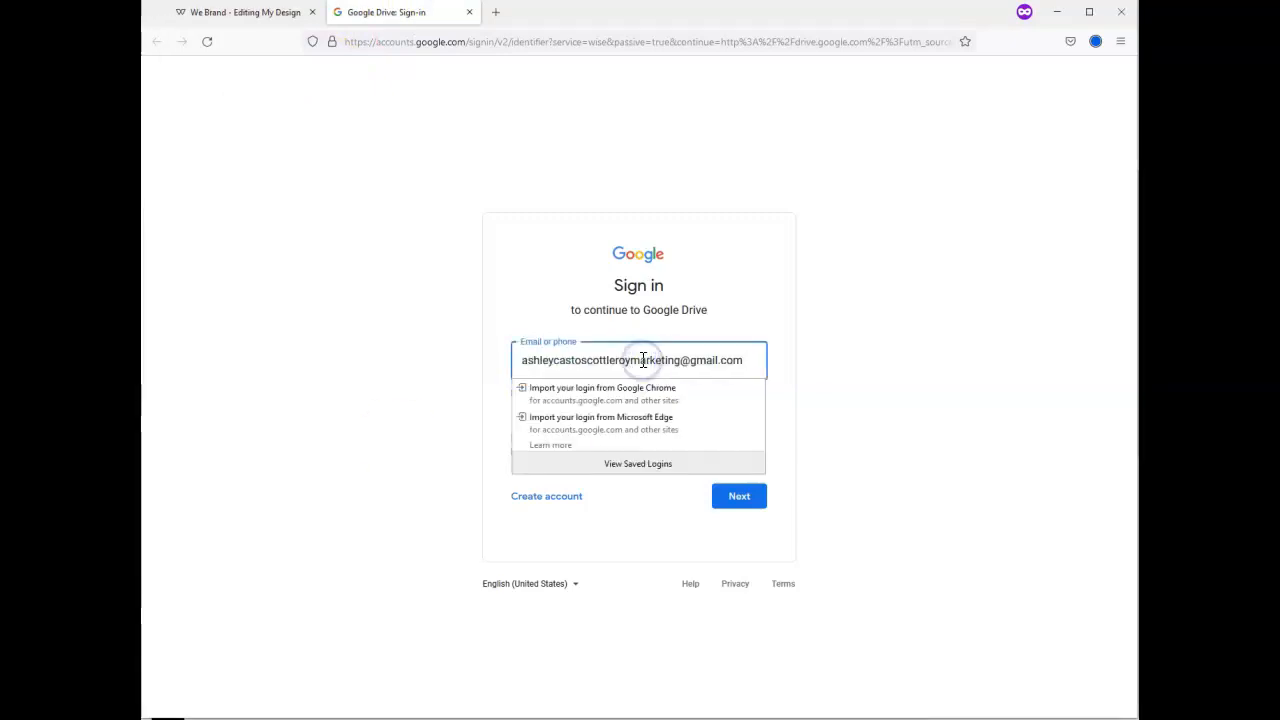
key("Return")
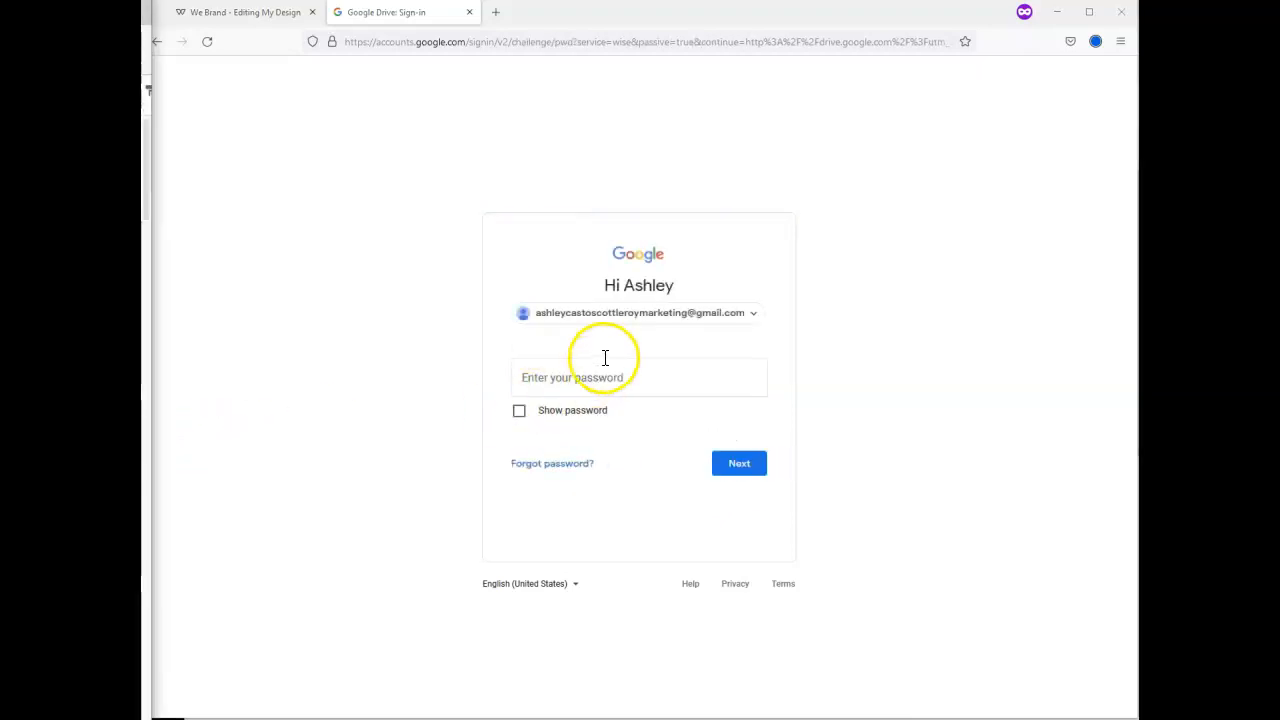
left_click(604, 372)
key("ctrl+v")
key("Return")
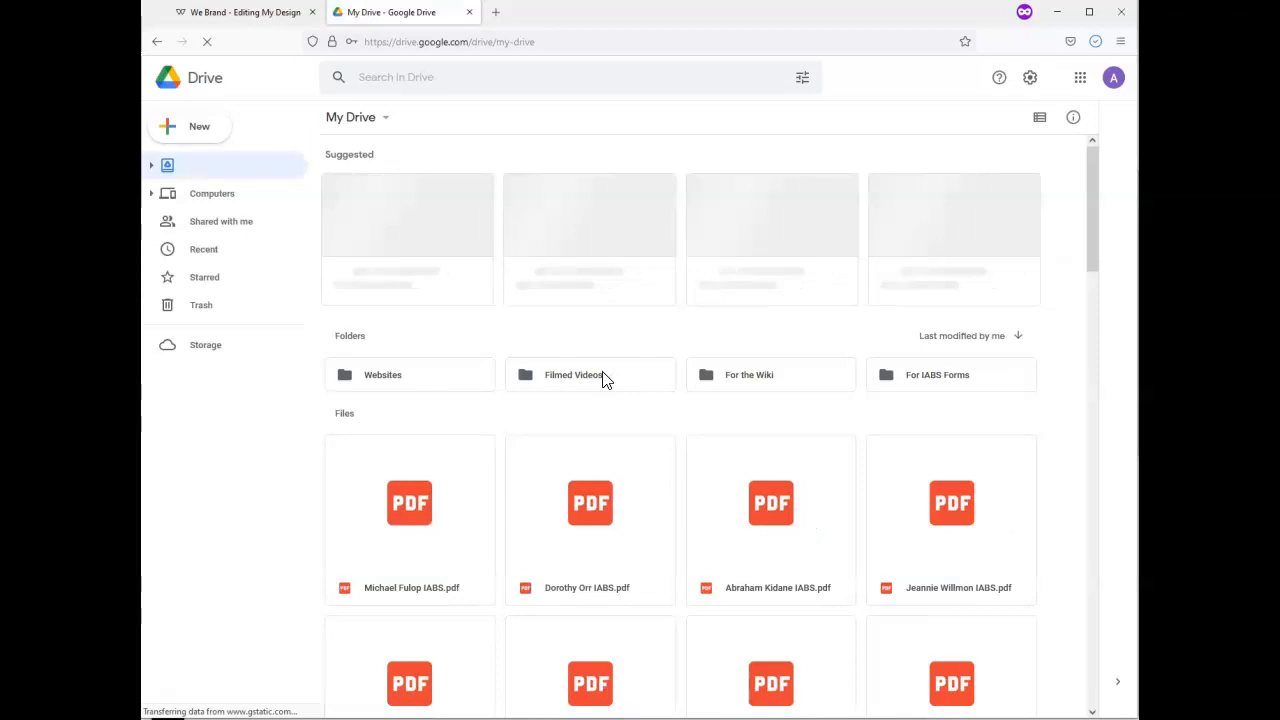
Drag 03ohfl_original(1).pdf from Firefox's downloads into Drive and open its Websites folder
left_click(1095, 41)
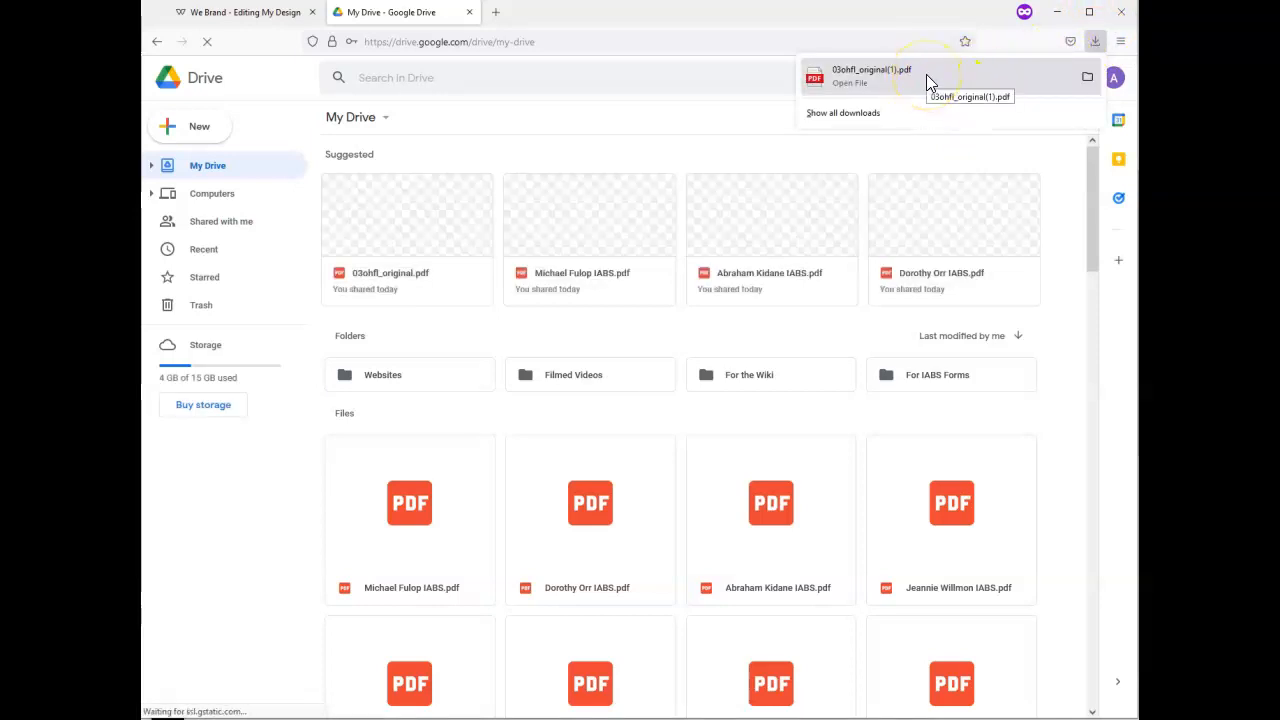
left_click_drag(927, 75, 425, 385)
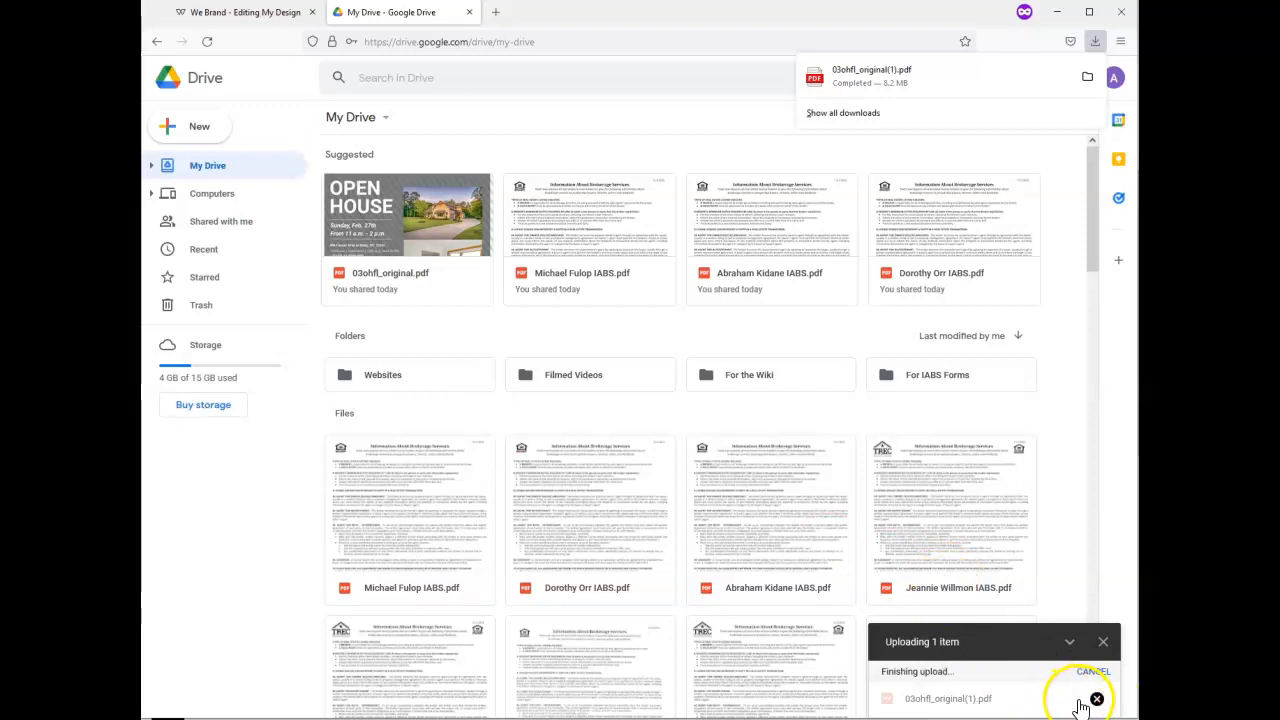
left_click(1097, 700)
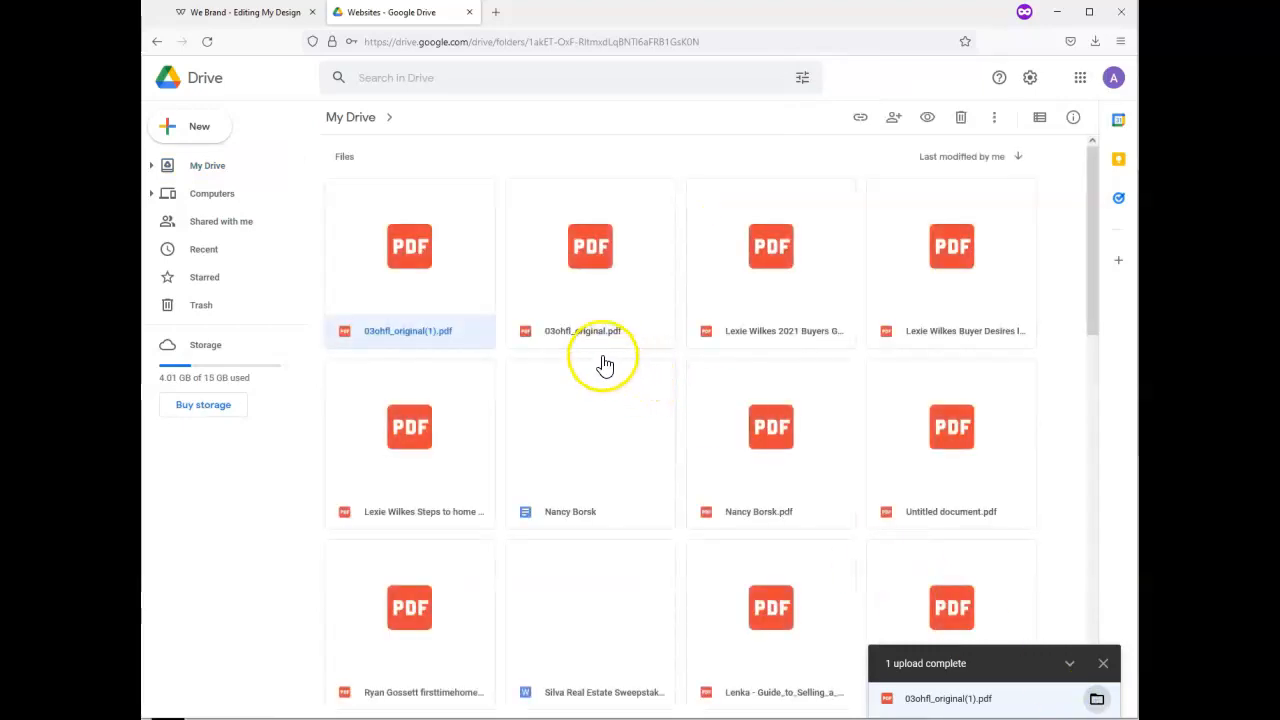
Set the link for 03ohfl_original(1).pdf to 'Anyone with the link' as viewer
right_click(418, 238)
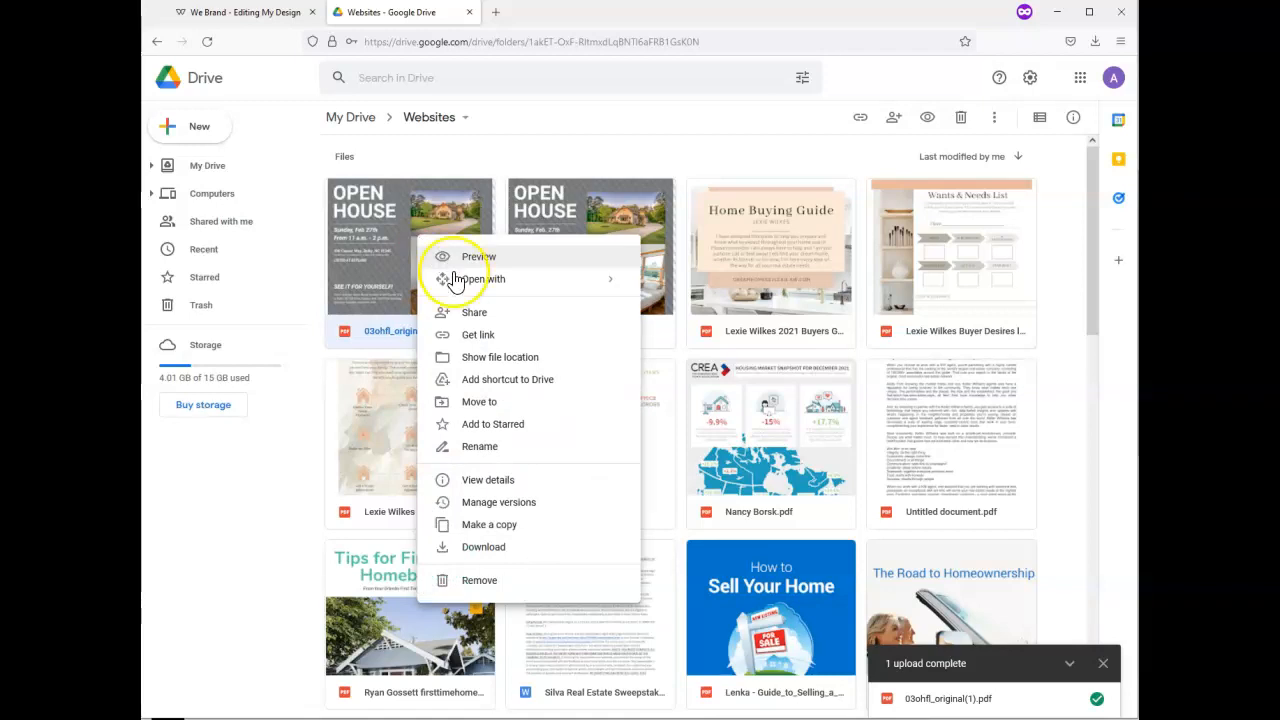
left_click(474, 341)
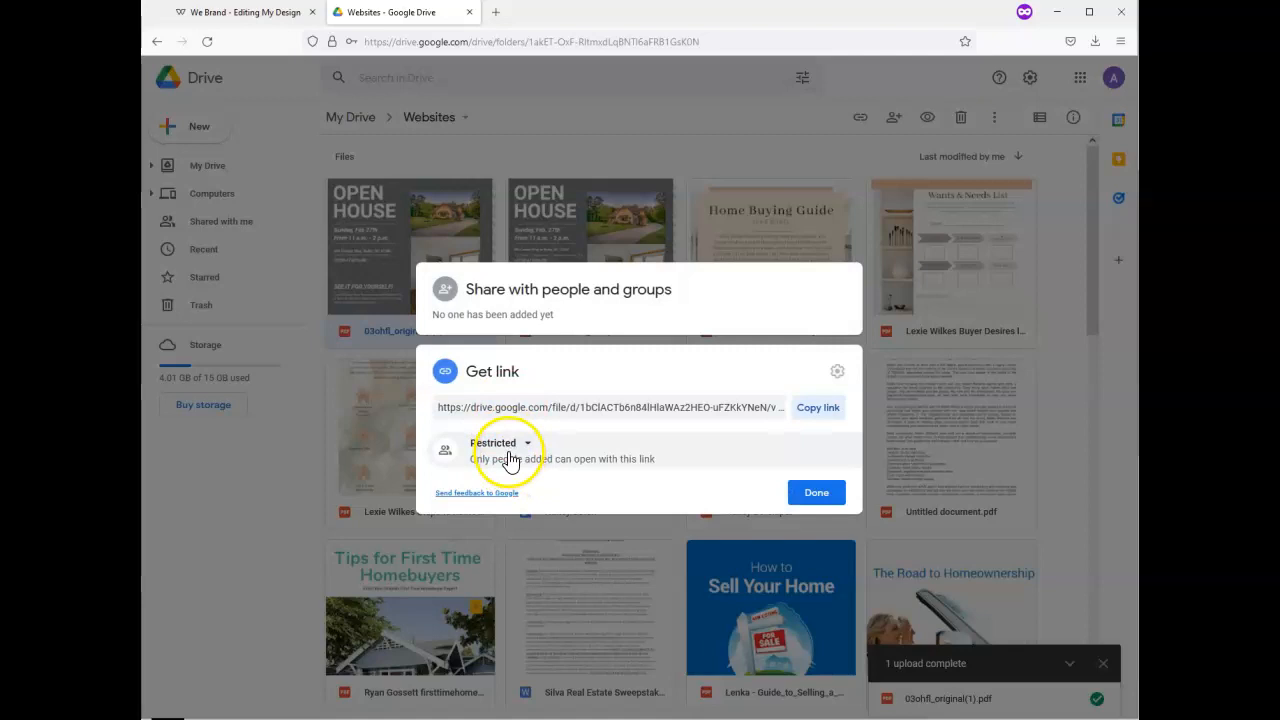
left_click(506, 450)
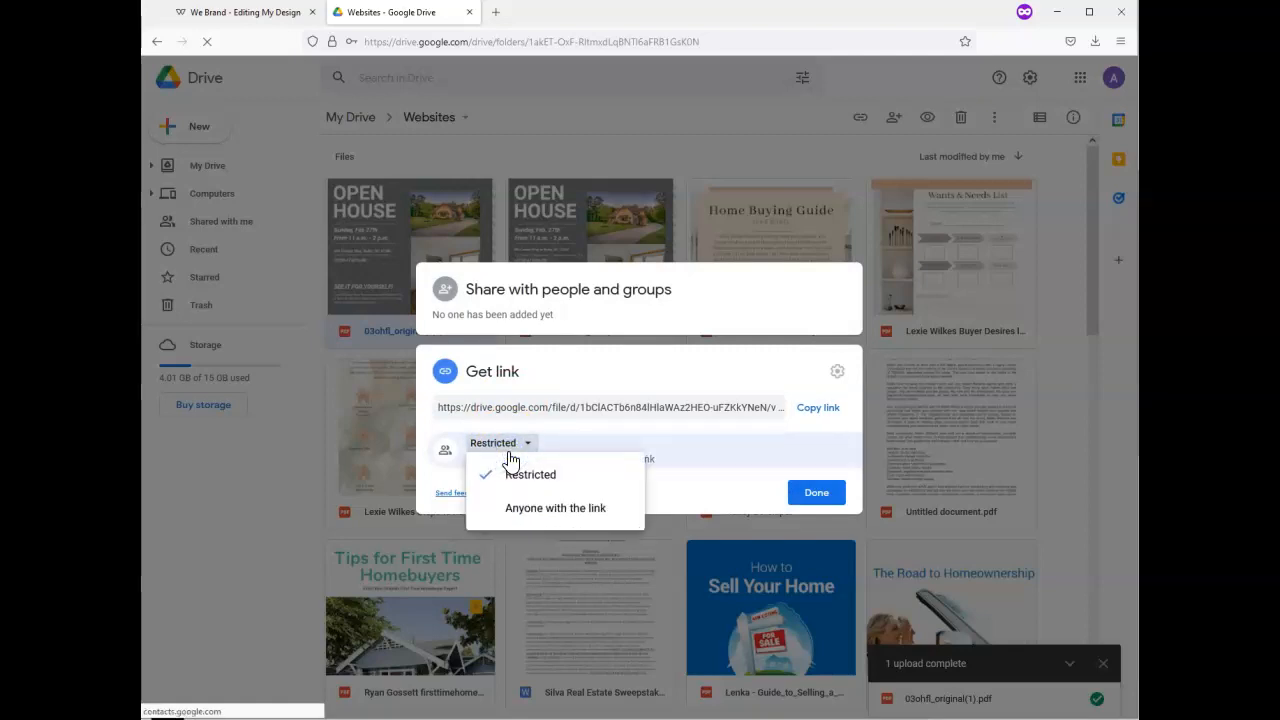
left_click(530, 512)
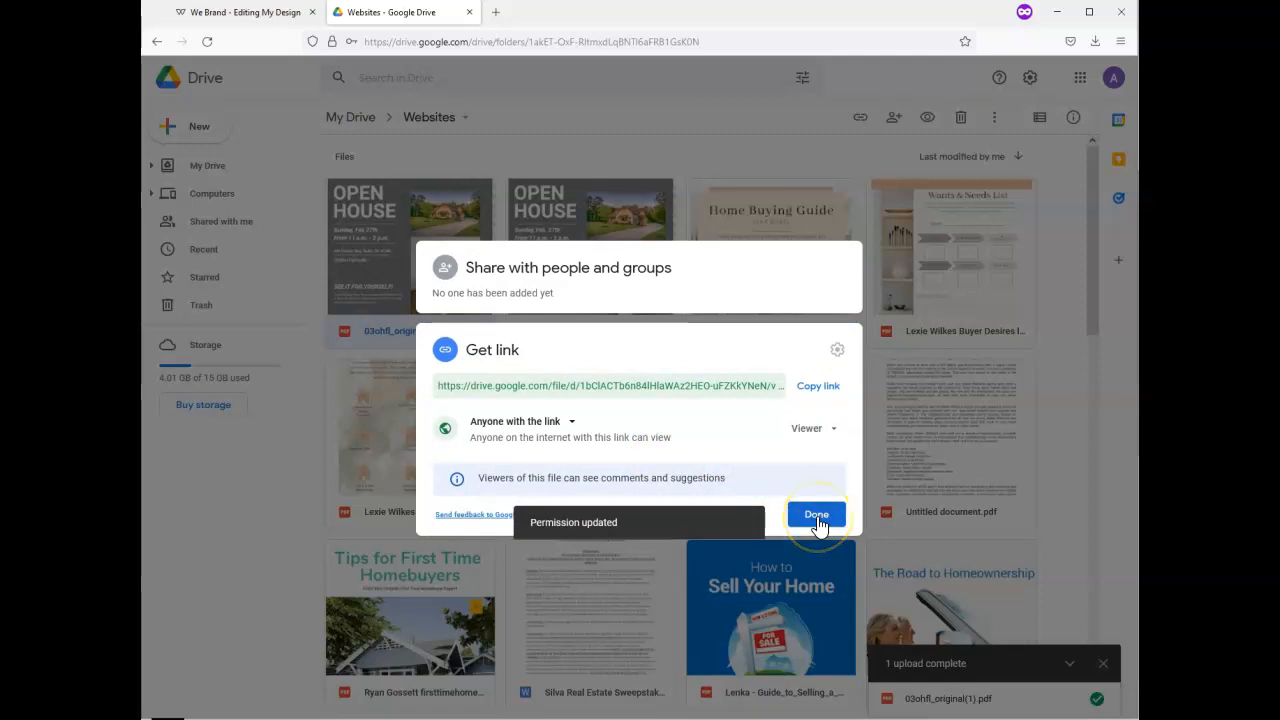
left_click(817, 516)
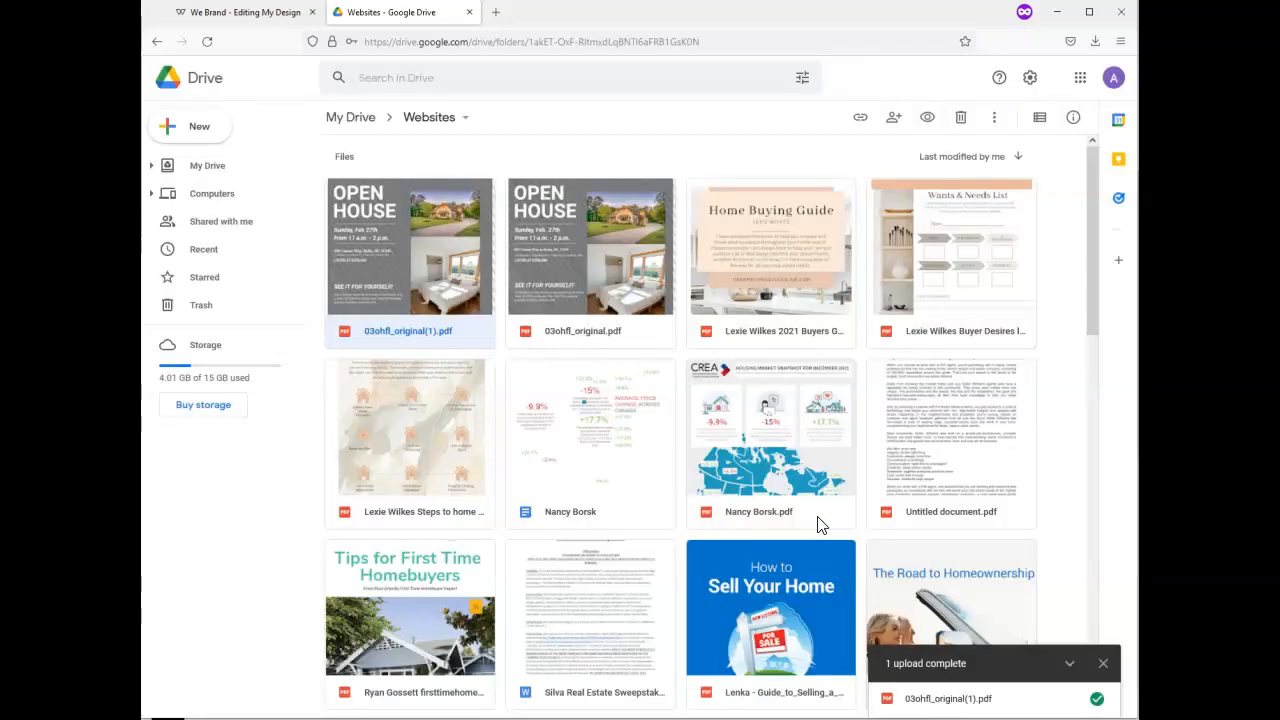
left_click(447, 219)
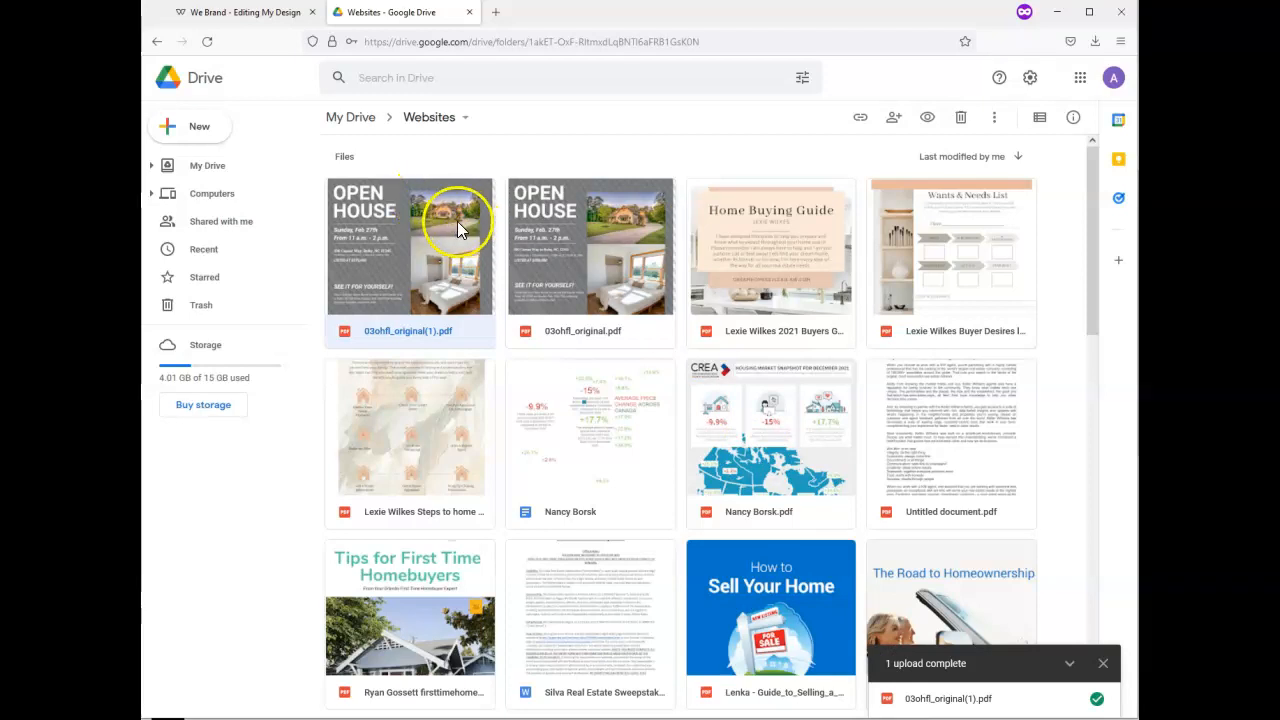
Return to the Open House flyer in We Brand and choose Done to save it
left_click(250, 14)
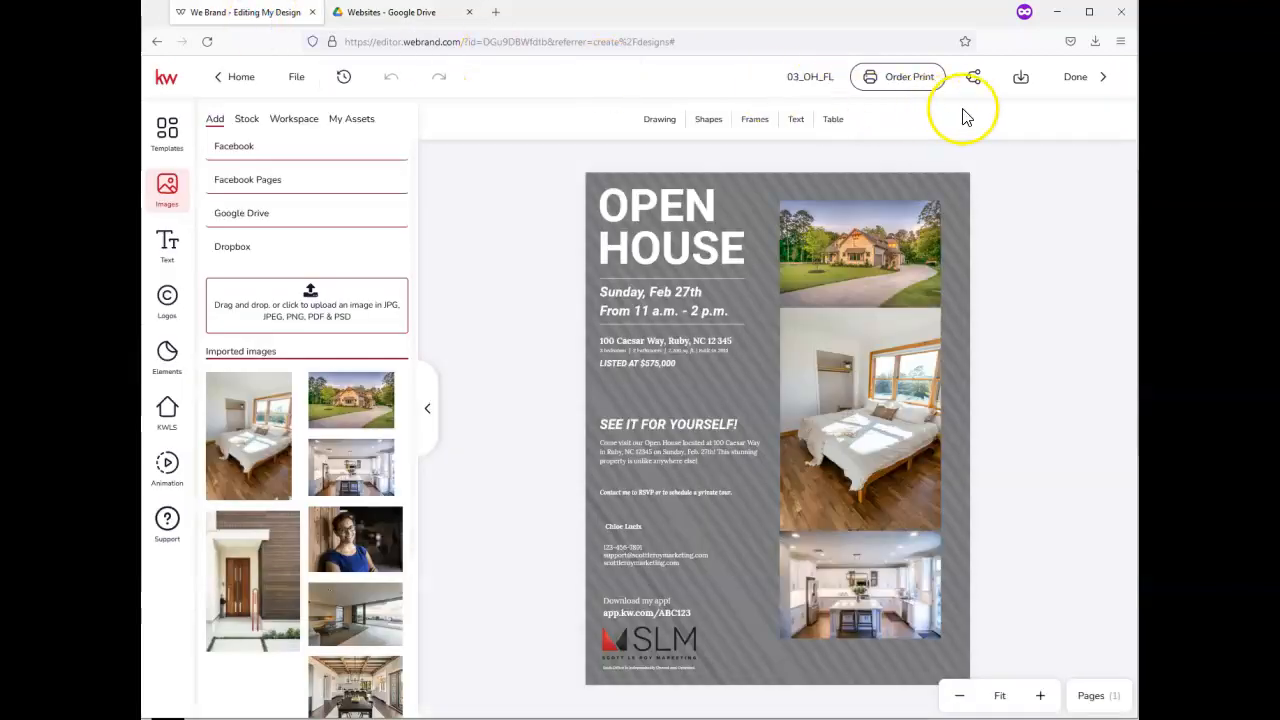
left_click(1077, 84)
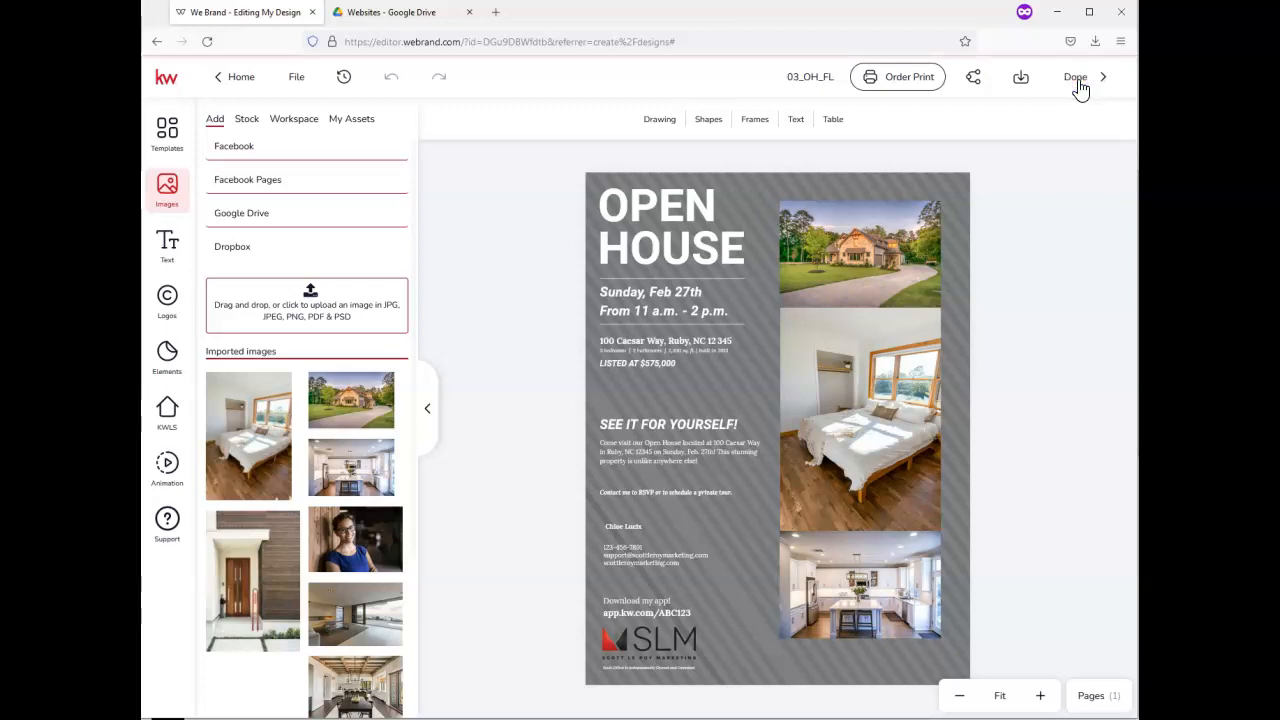
left_click(1077, 84)
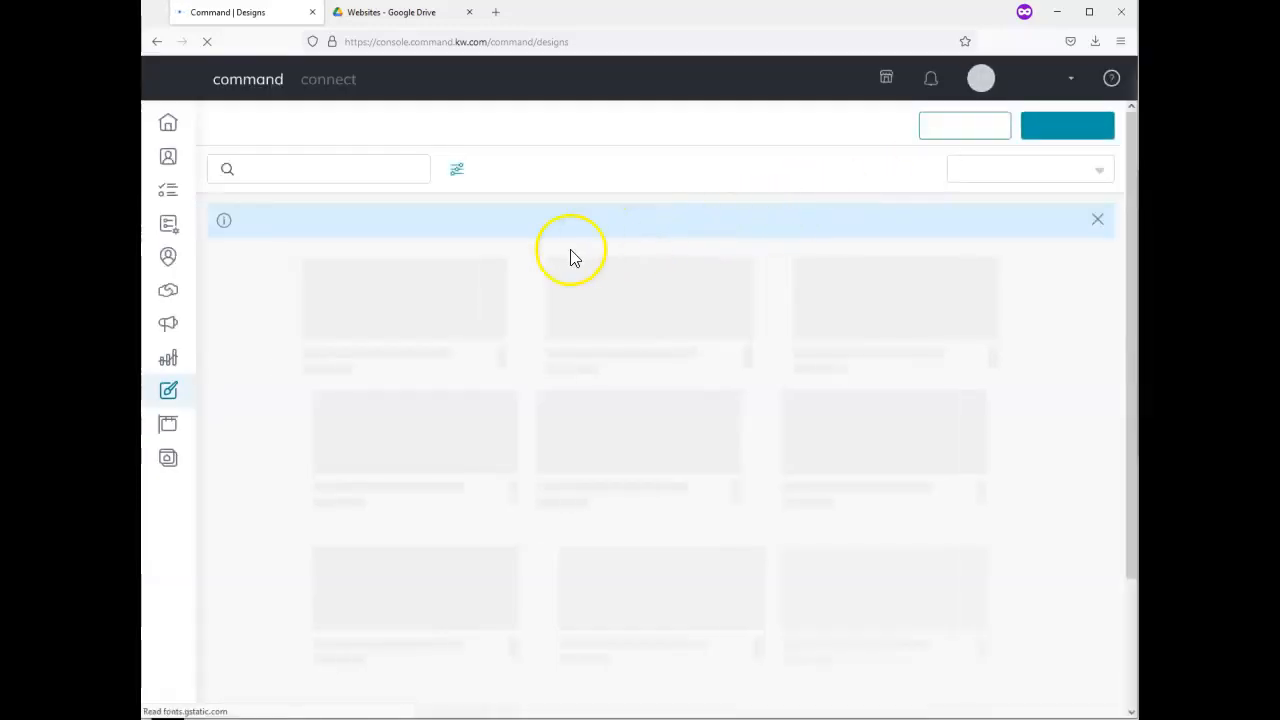
From the Consumer section, create a new page on the agent site
left_click(167, 460)
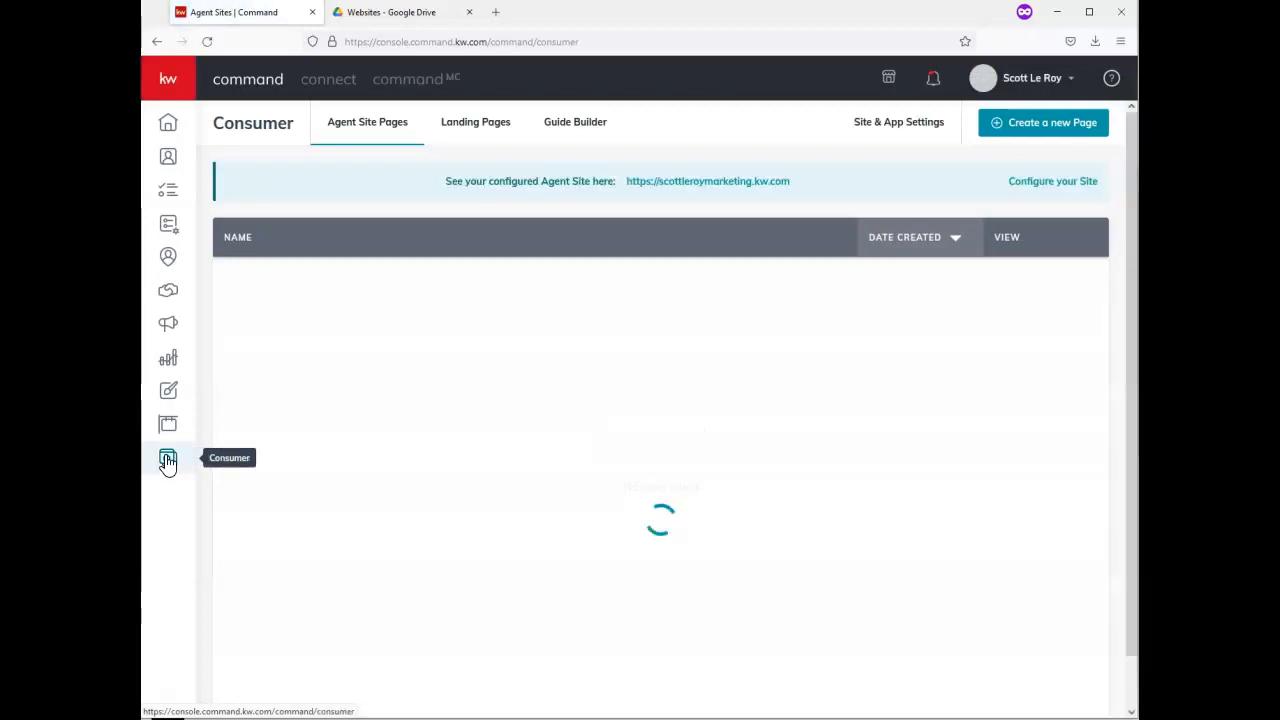
left_click(1035, 128)
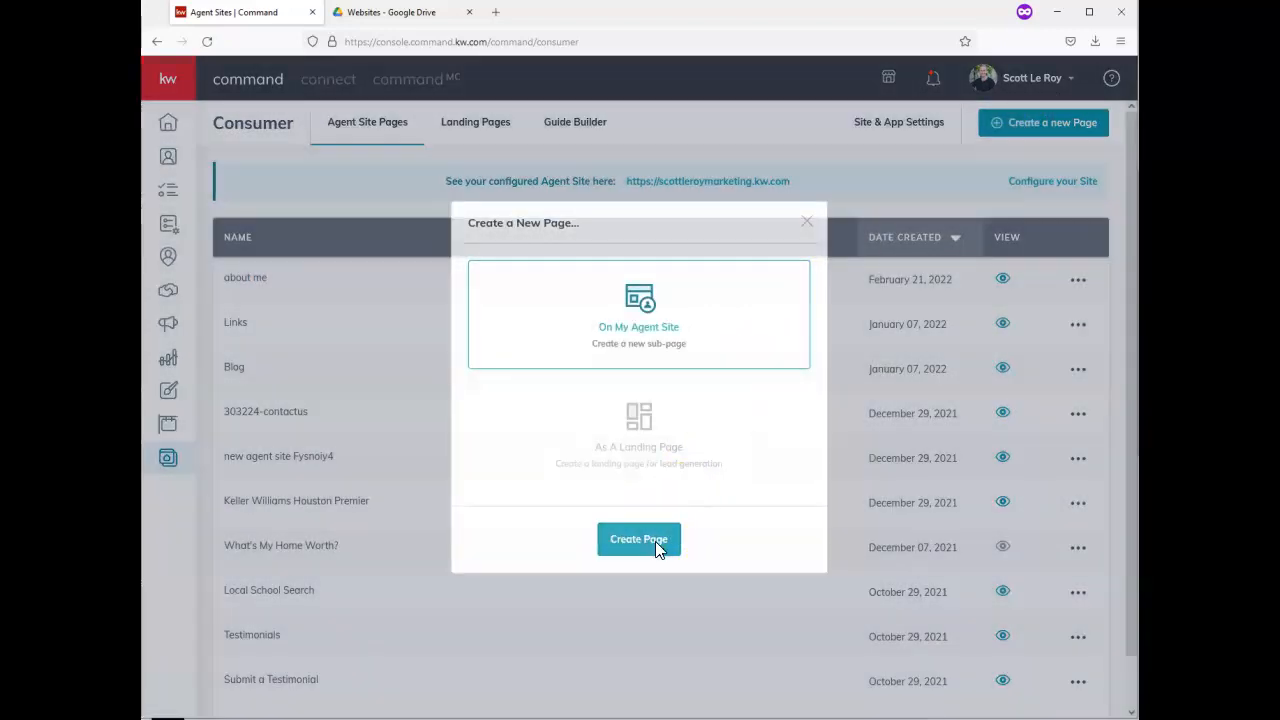
left_click(656, 541)
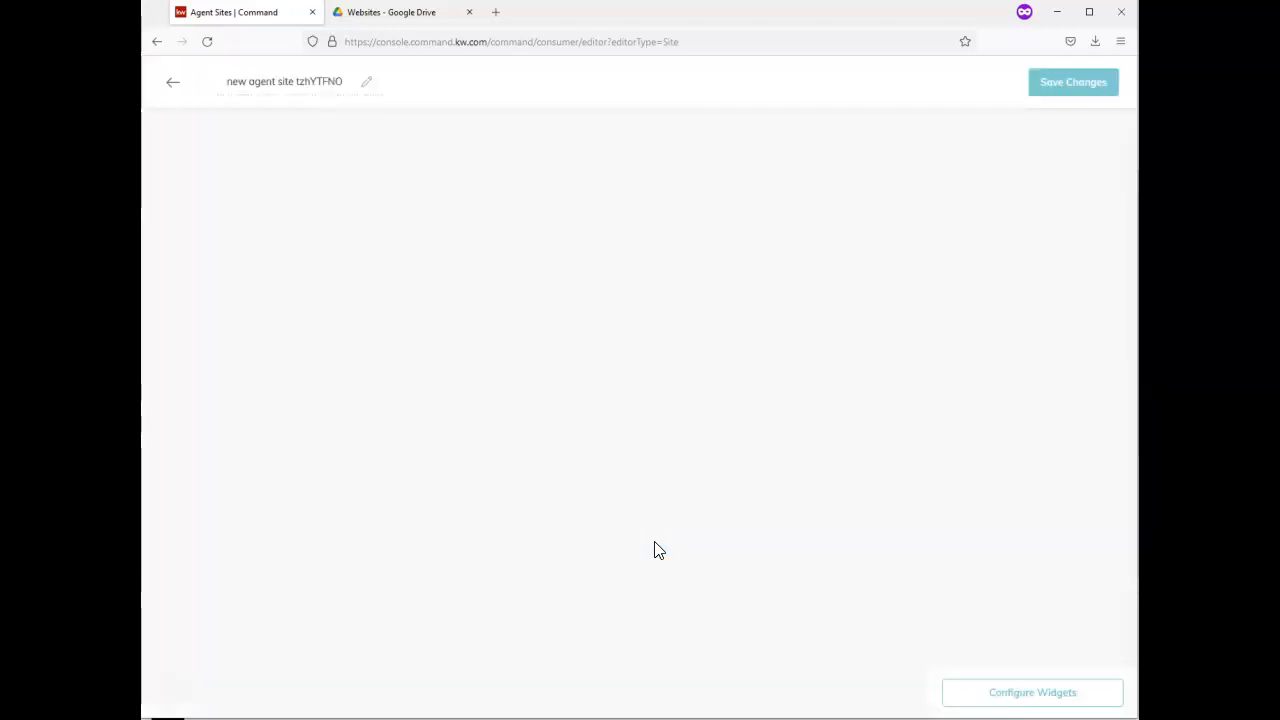
Replace the placeholder page title with 'Open House Flier'
left_click(303, 80)
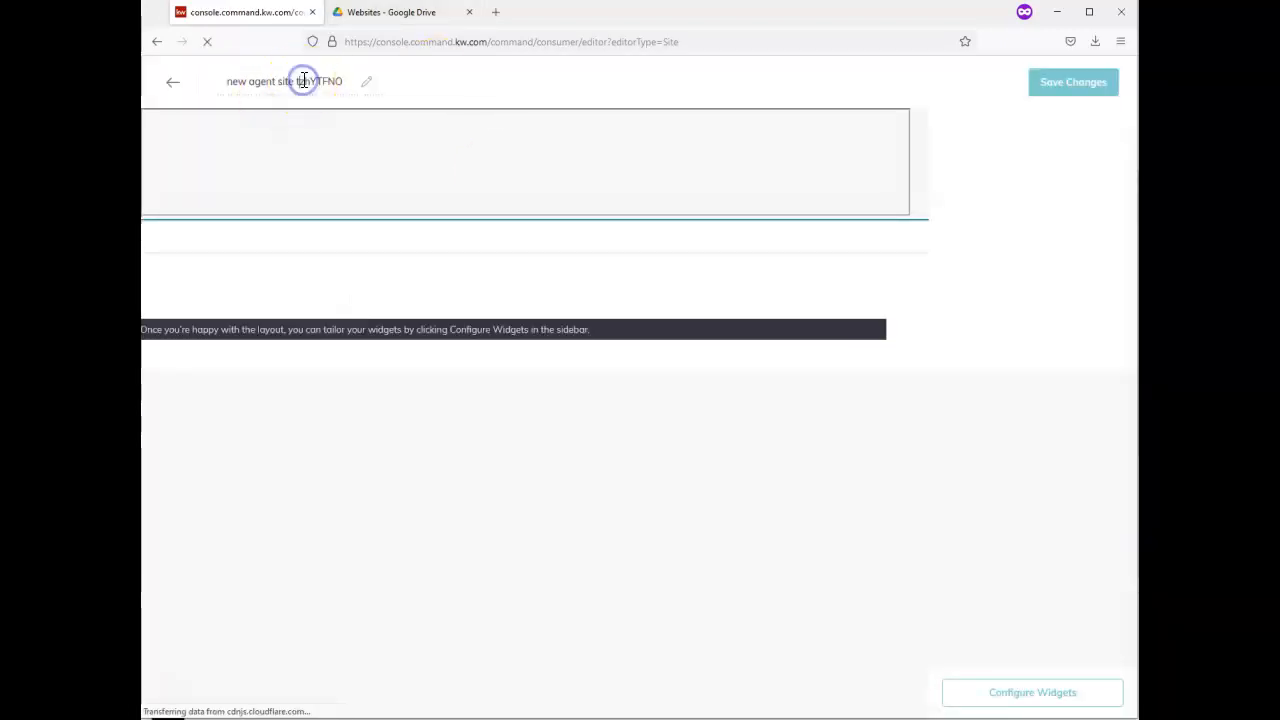
key("ctrl+a")
type("Op")
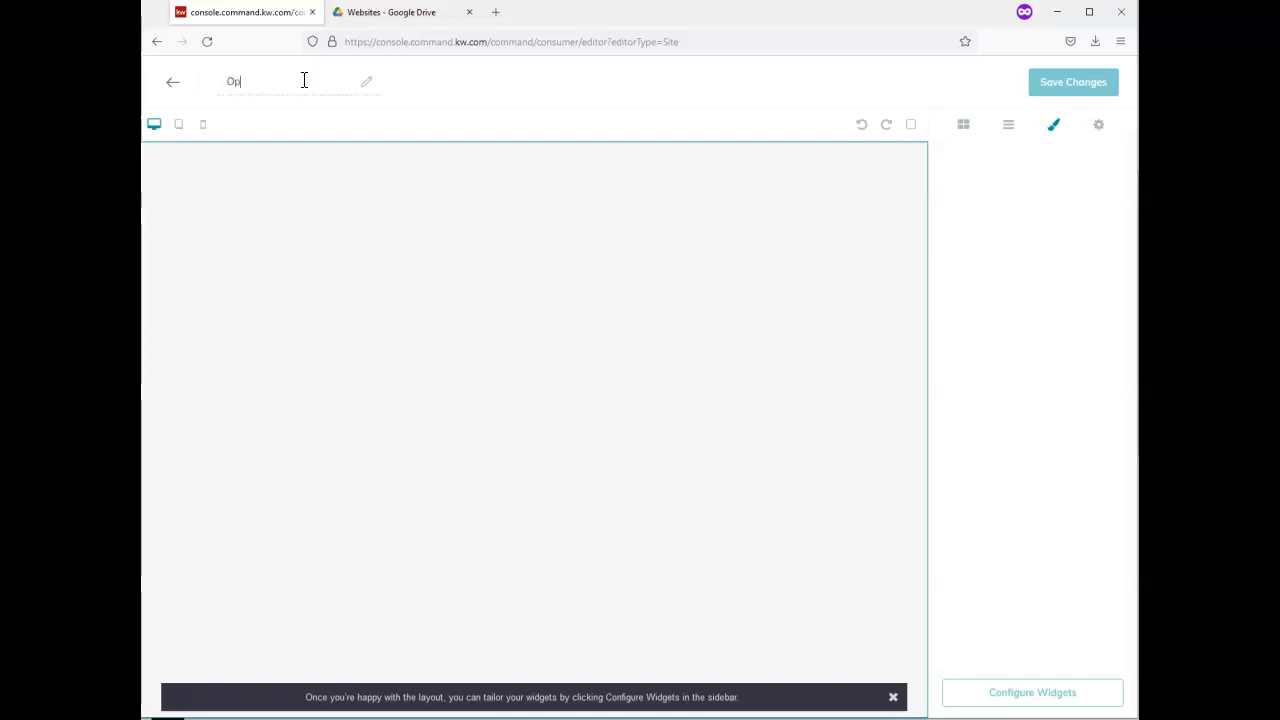
type("en House Flier")
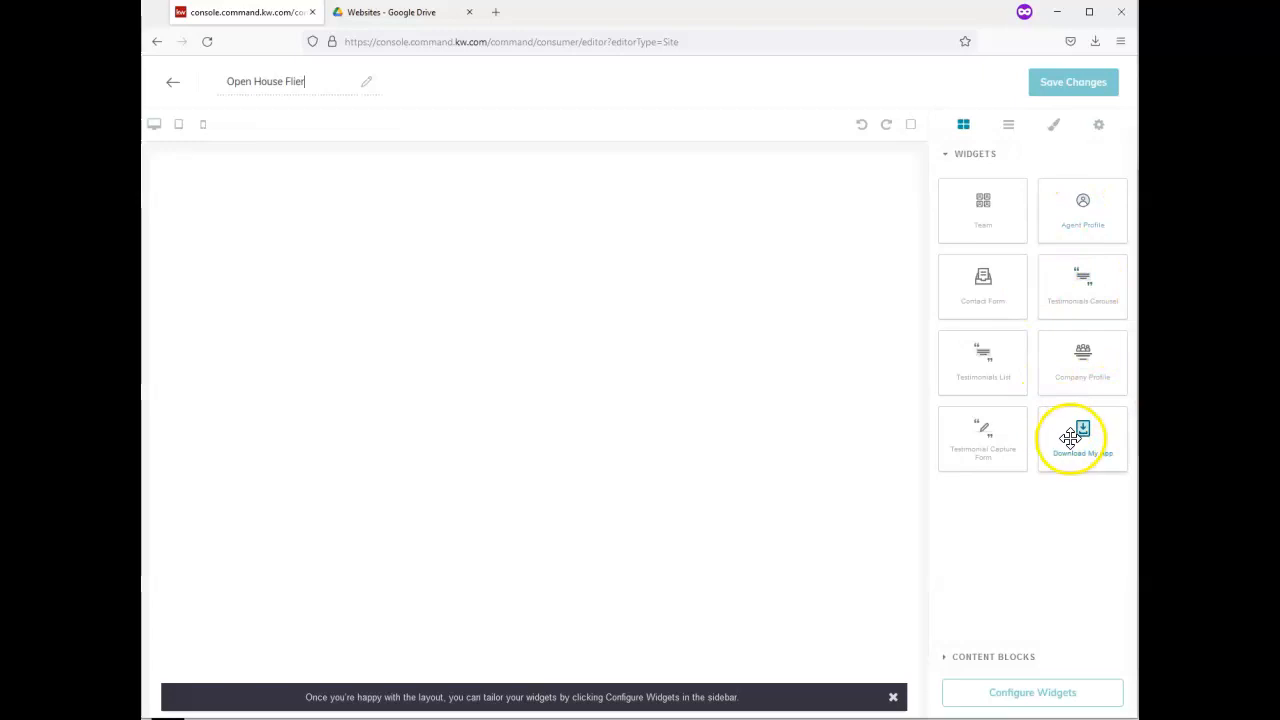
Add the Download My App widget, then a Text content block at the top of the page
left_click_drag(1083, 447, 488, 270)
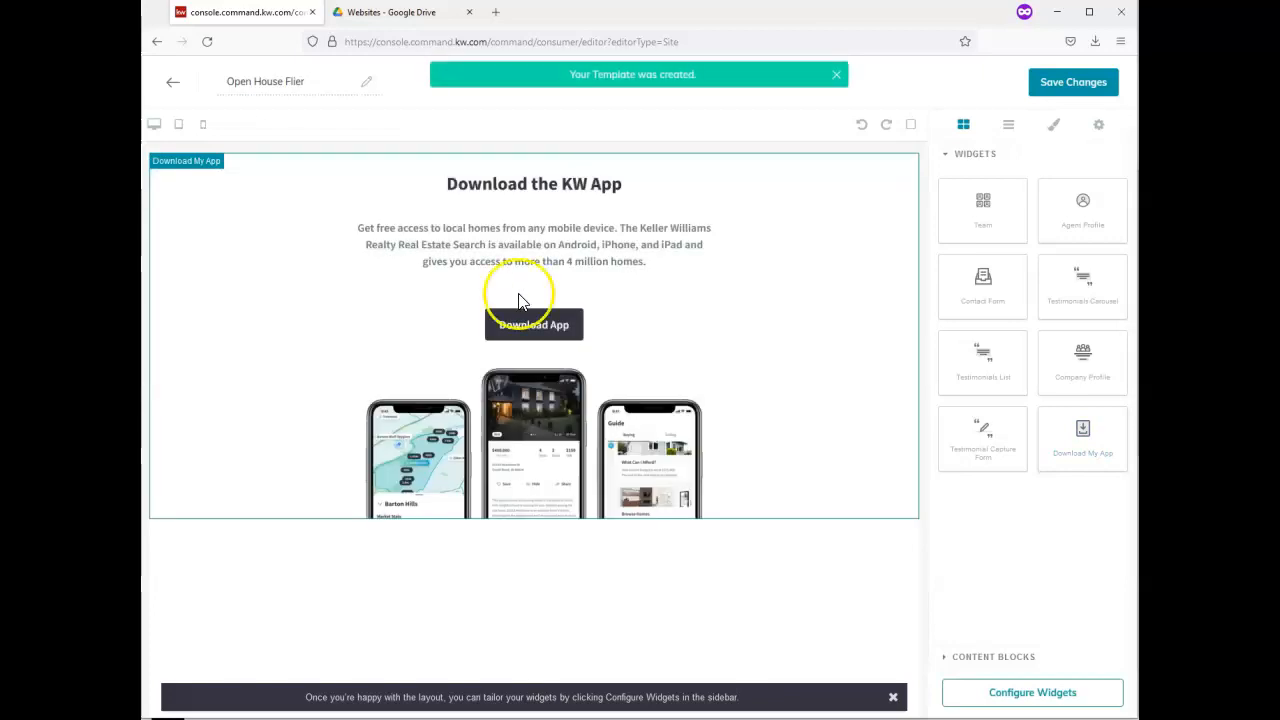
left_click(1013, 660)
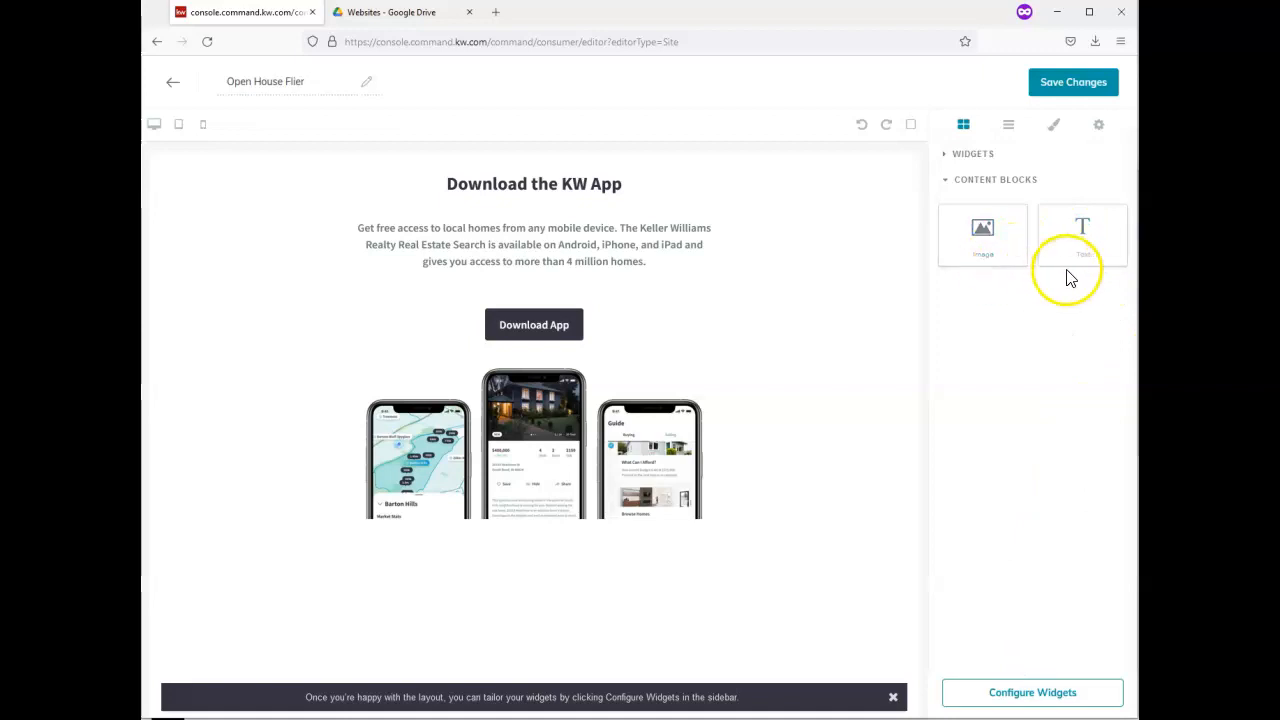
left_click_drag(1083, 256, 663, 180)
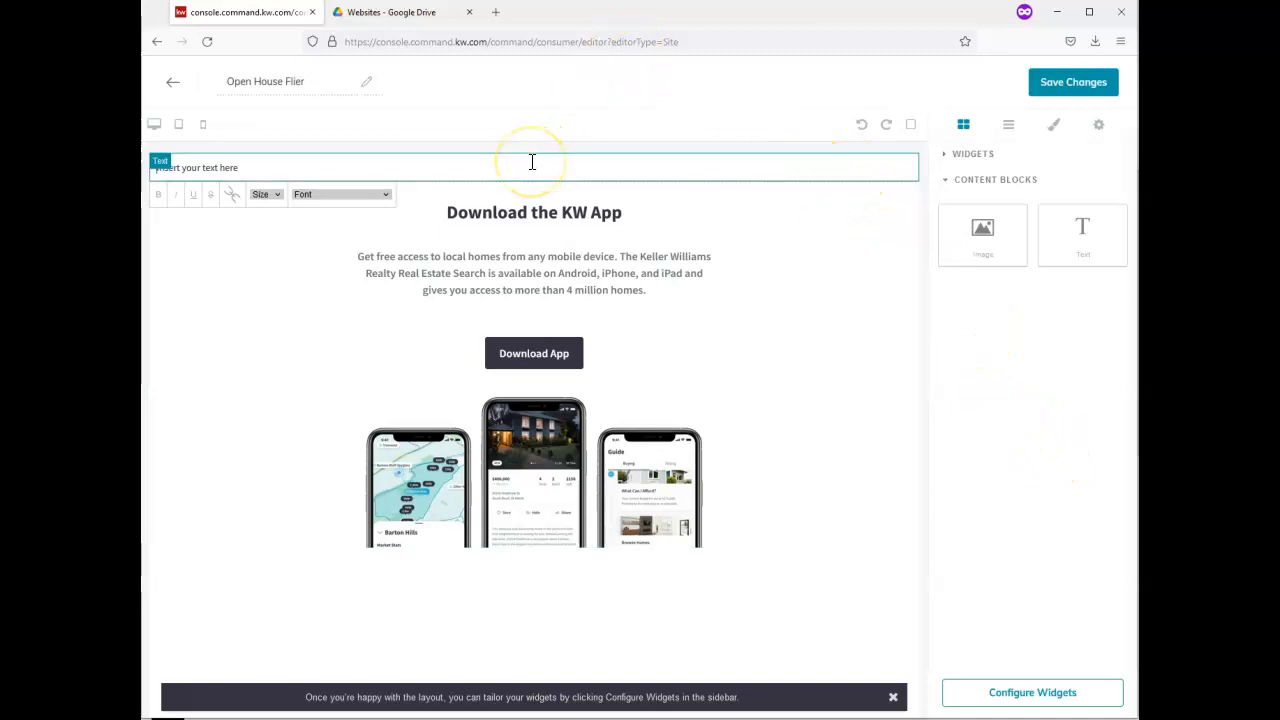
Preview 03ohfl_original(1).pdf from the Drive folder and open it in its own tab
left_click(418, 14)
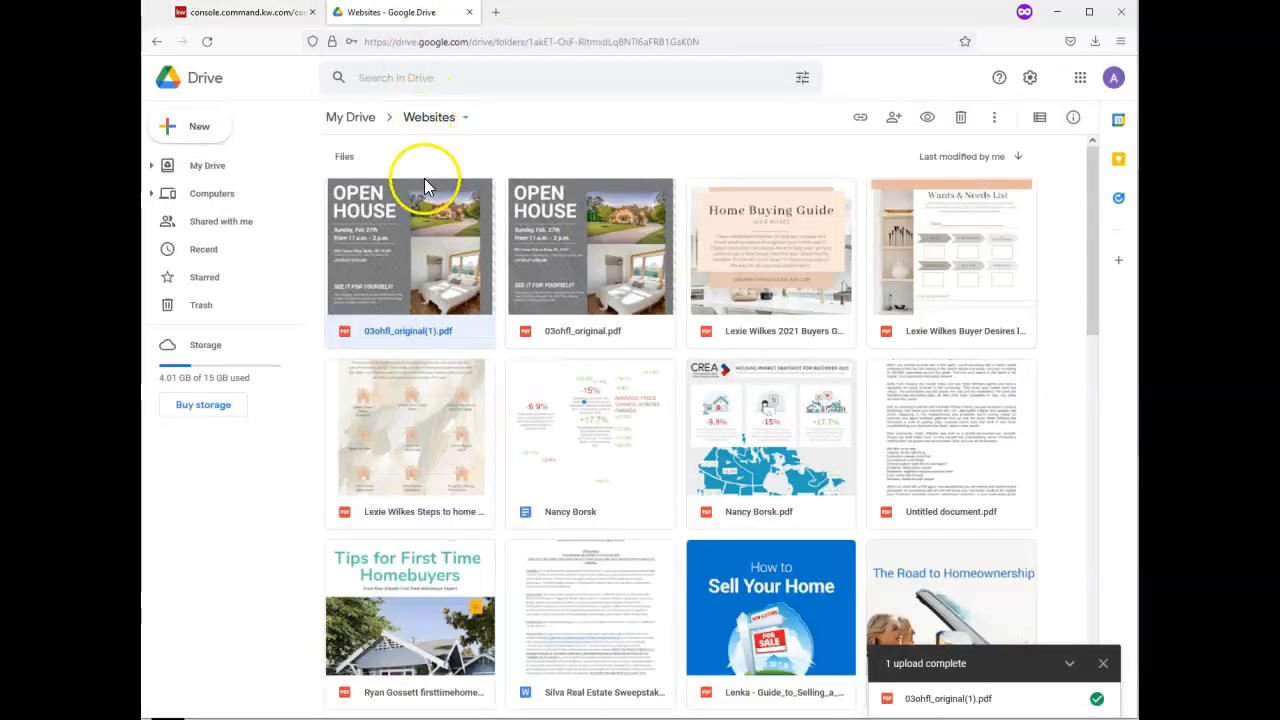
right_click(424, 214)
left_click(457, 241)
left_click(457, 241)
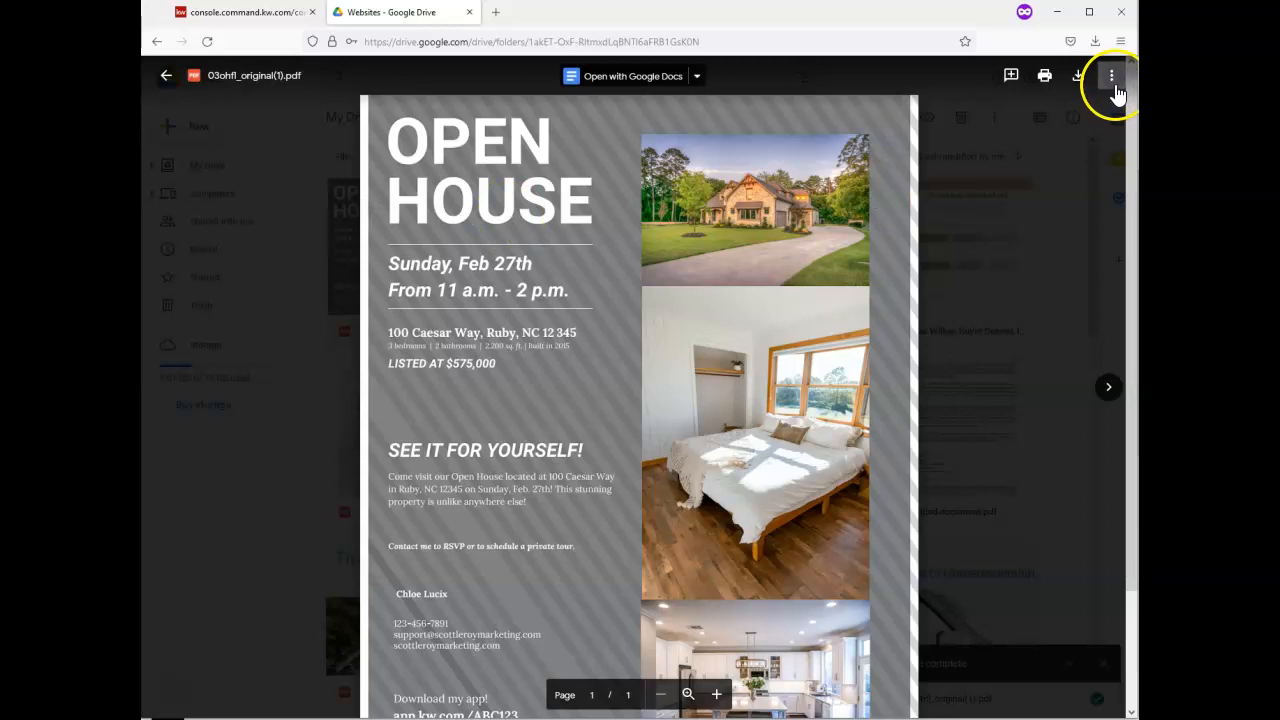
left_click(1112, 88)
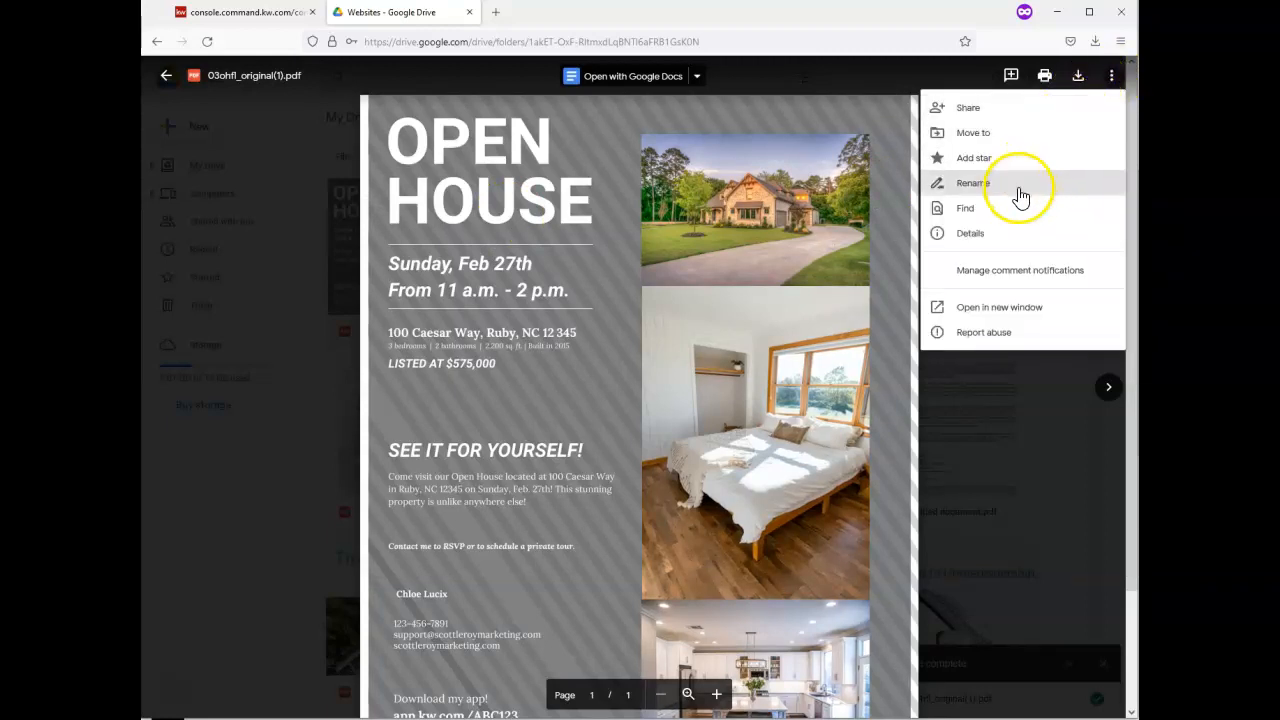
left_click(1000, 310)
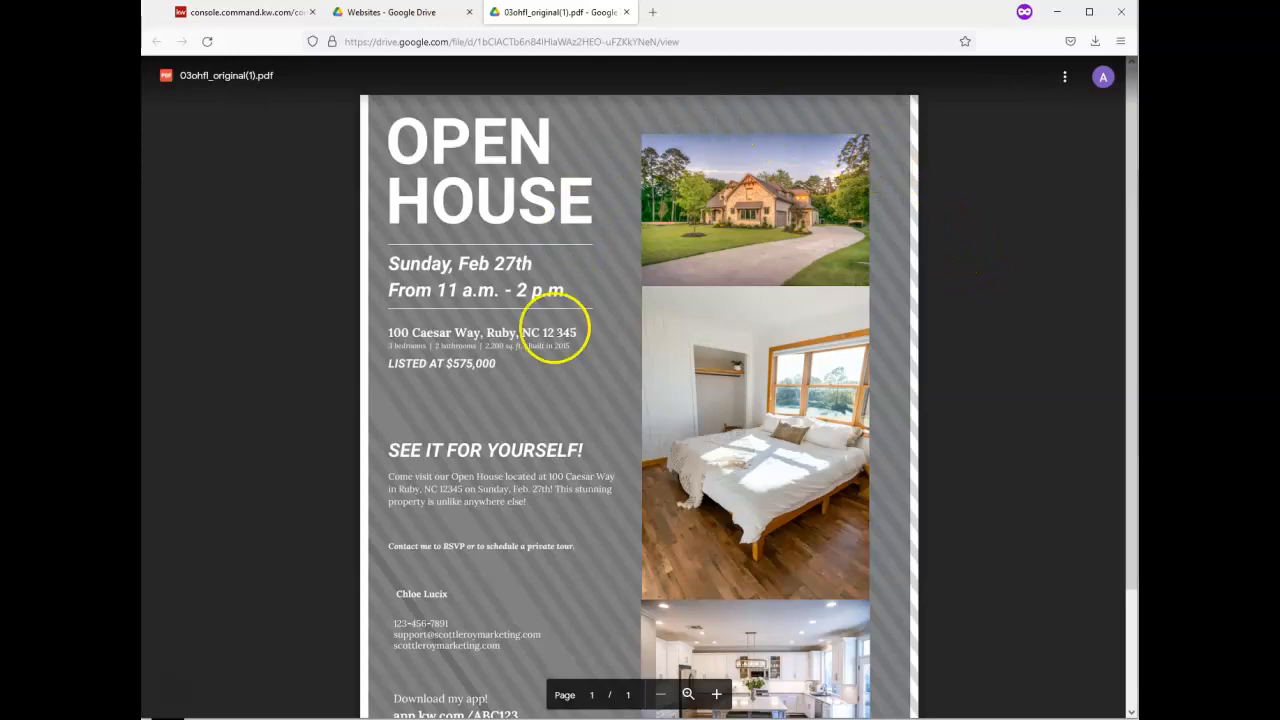
scroll(891, 395, "down", 2)
scroll(902, 382, "up", 1)
scroll(905, 382, "up", 1)
scroll(893, 380, "down", 2)
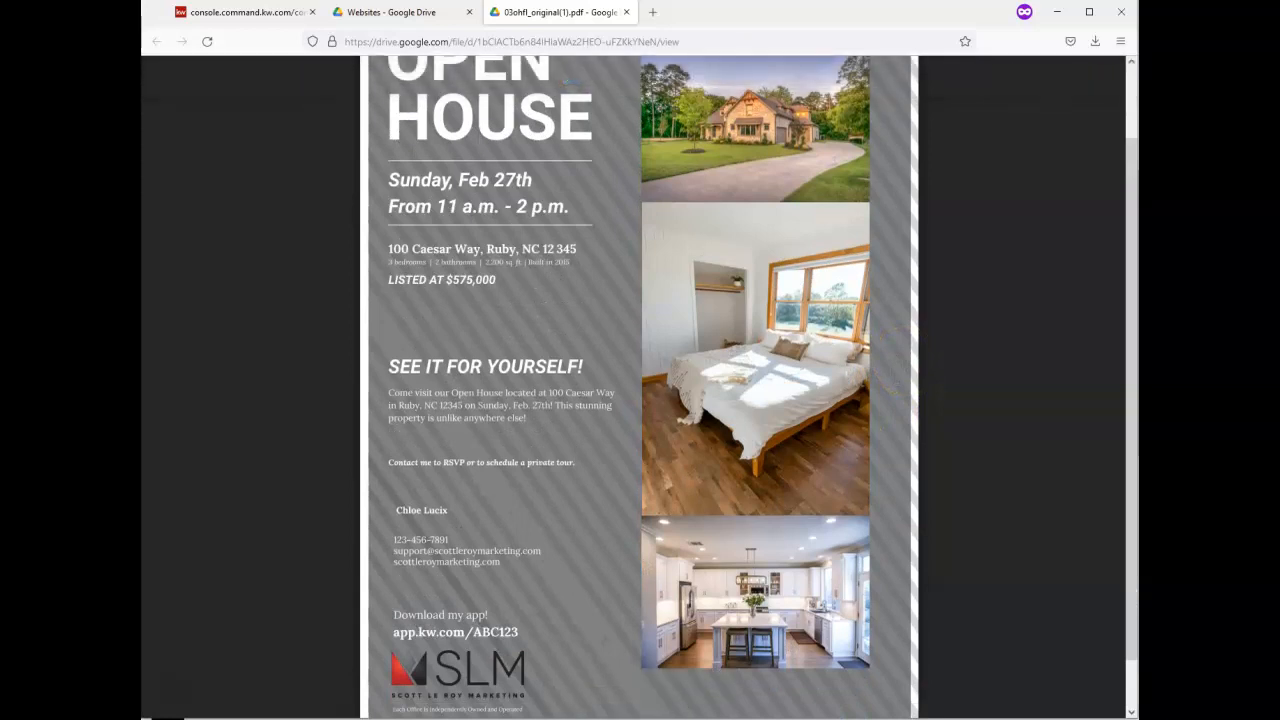
scroll(894, 334, "up", 2)
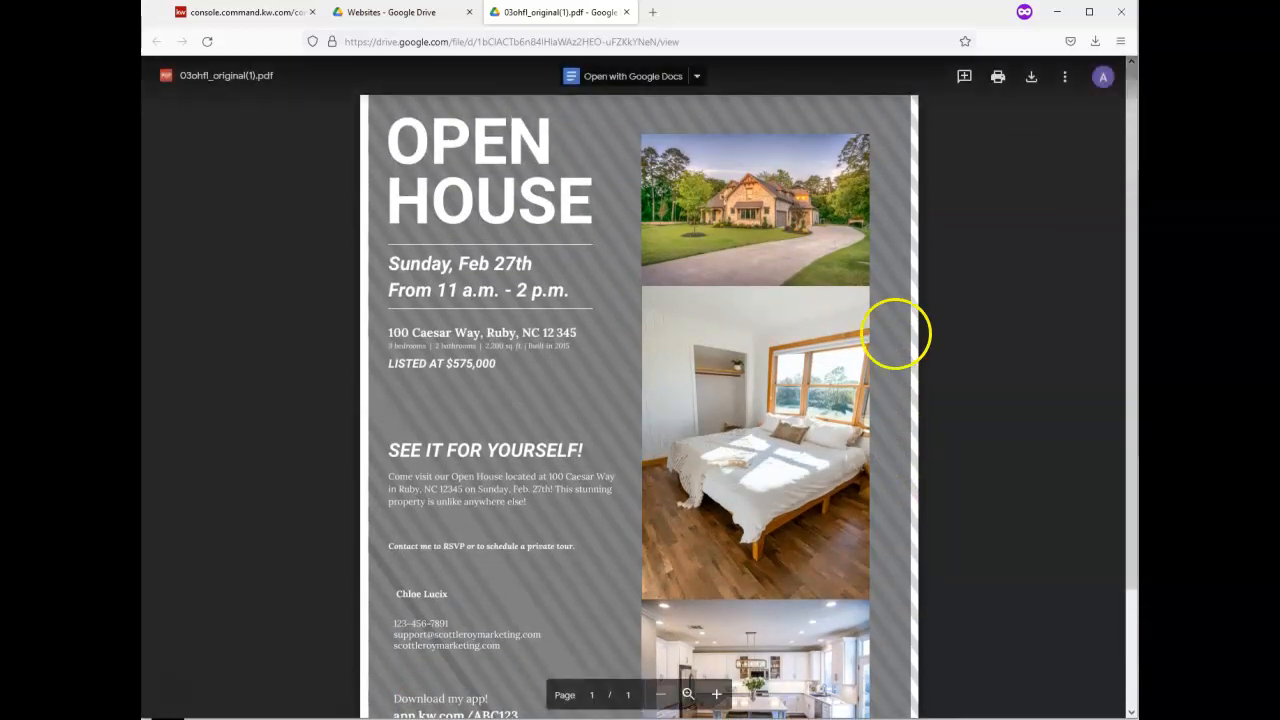
Generate the flyer PDF's iframe embed code, select all of it, and return to the KW editor
left_click(1064, 80)
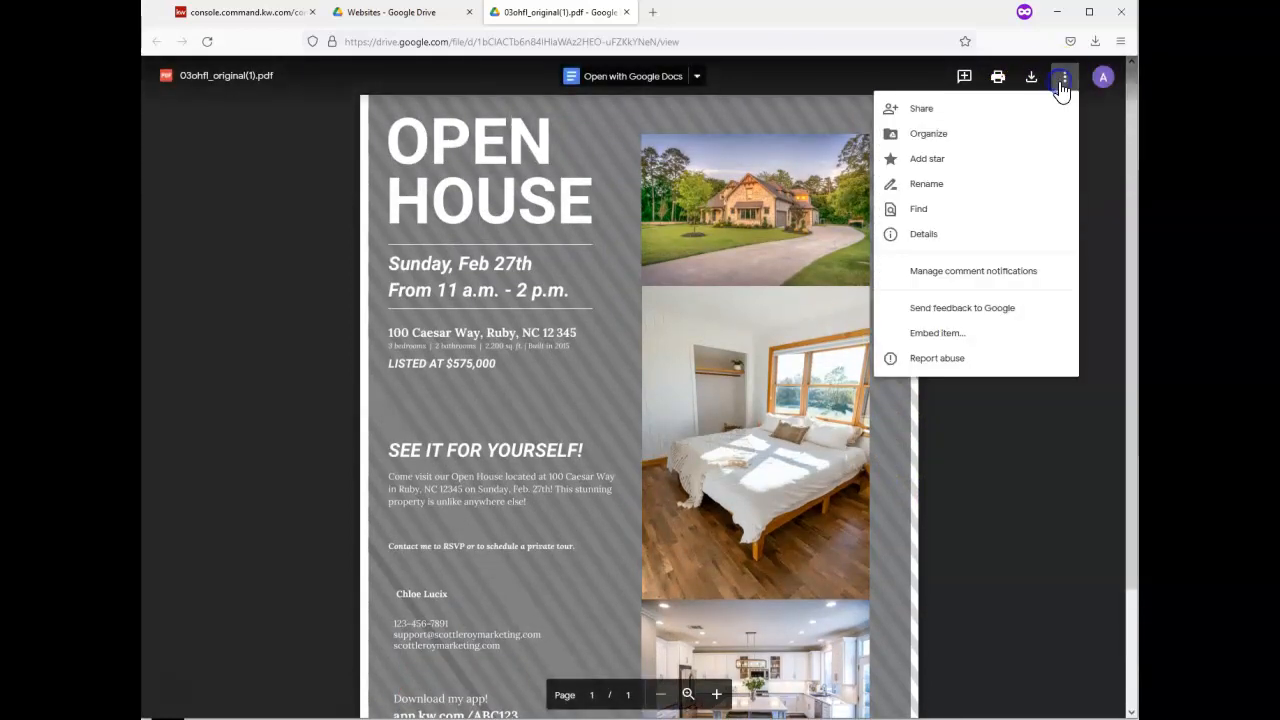
left_click(961, 336)
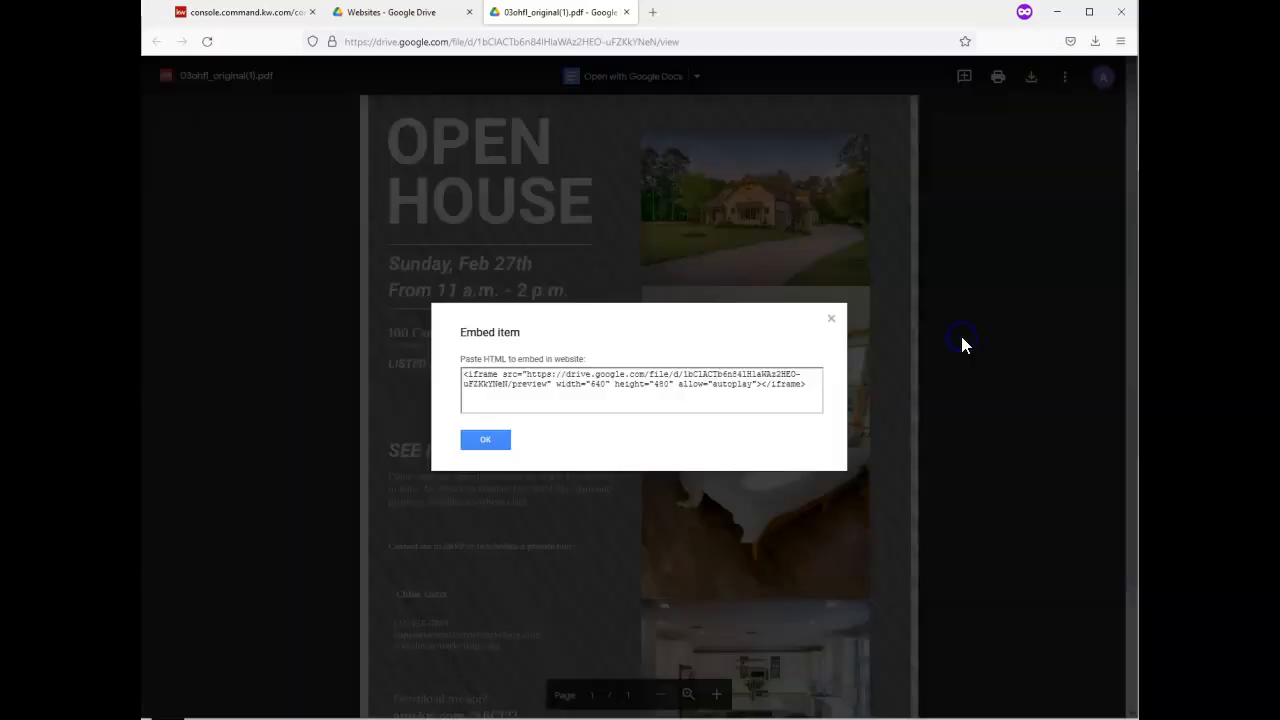
triple_click(760, 394)
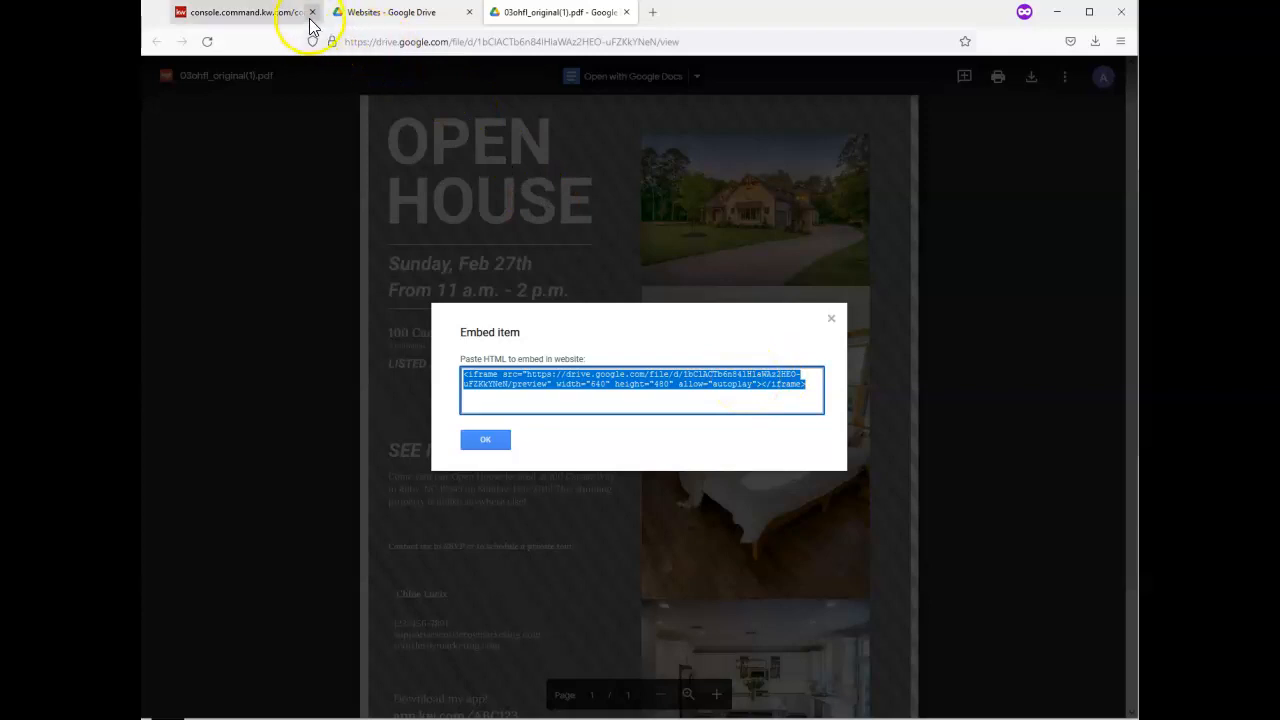
left_click(265, 22)
Paste the iframe embed code into the text block, changing width to 700 and height to 1000
left_click(349, 166)
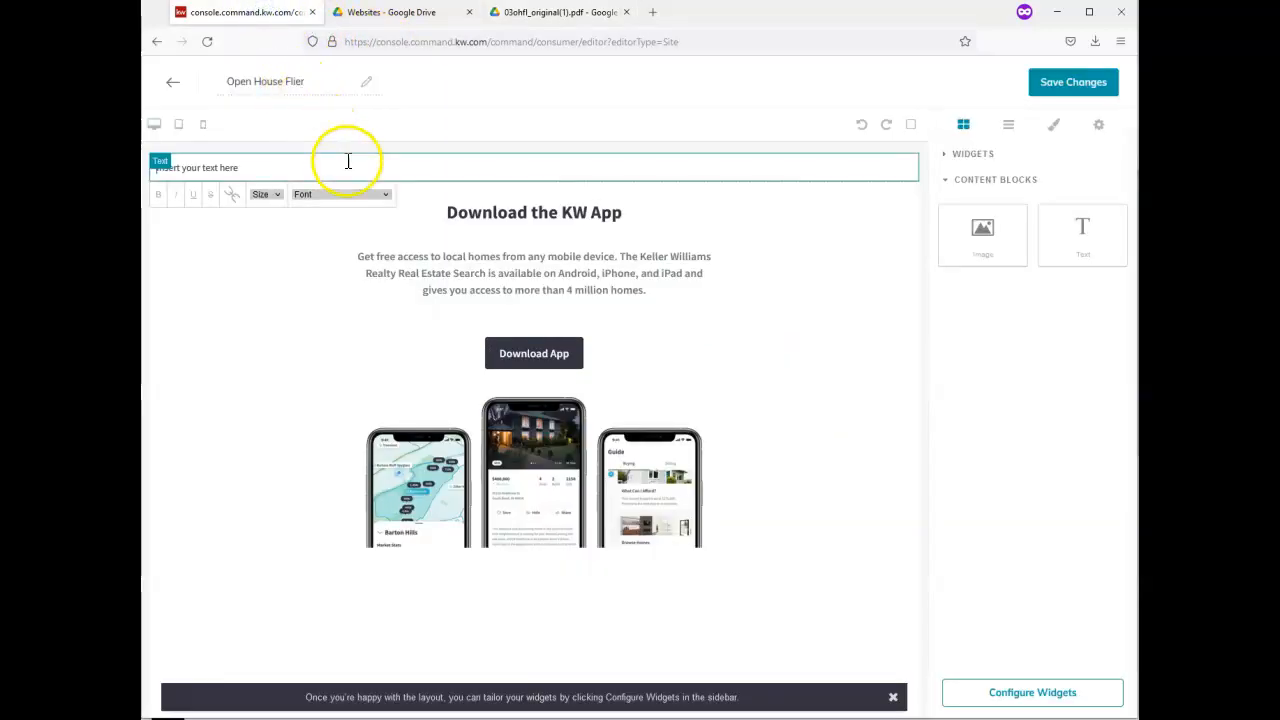
triple_click(353, 173)
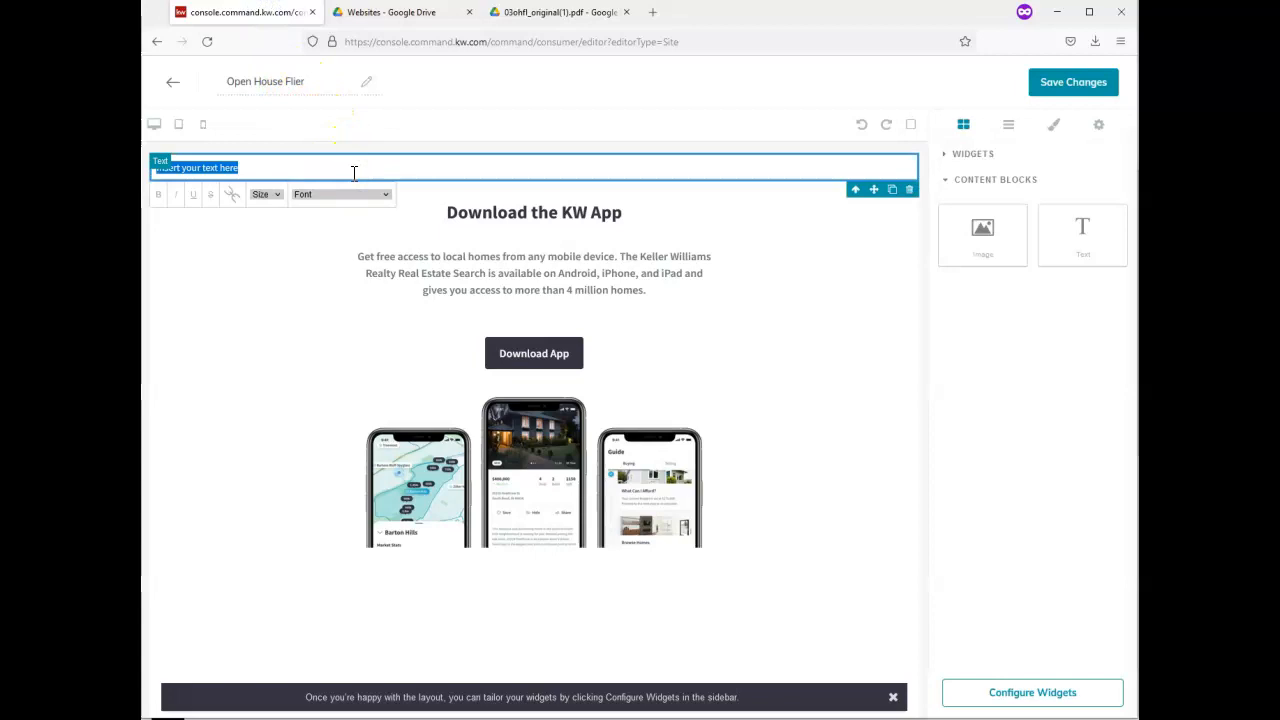
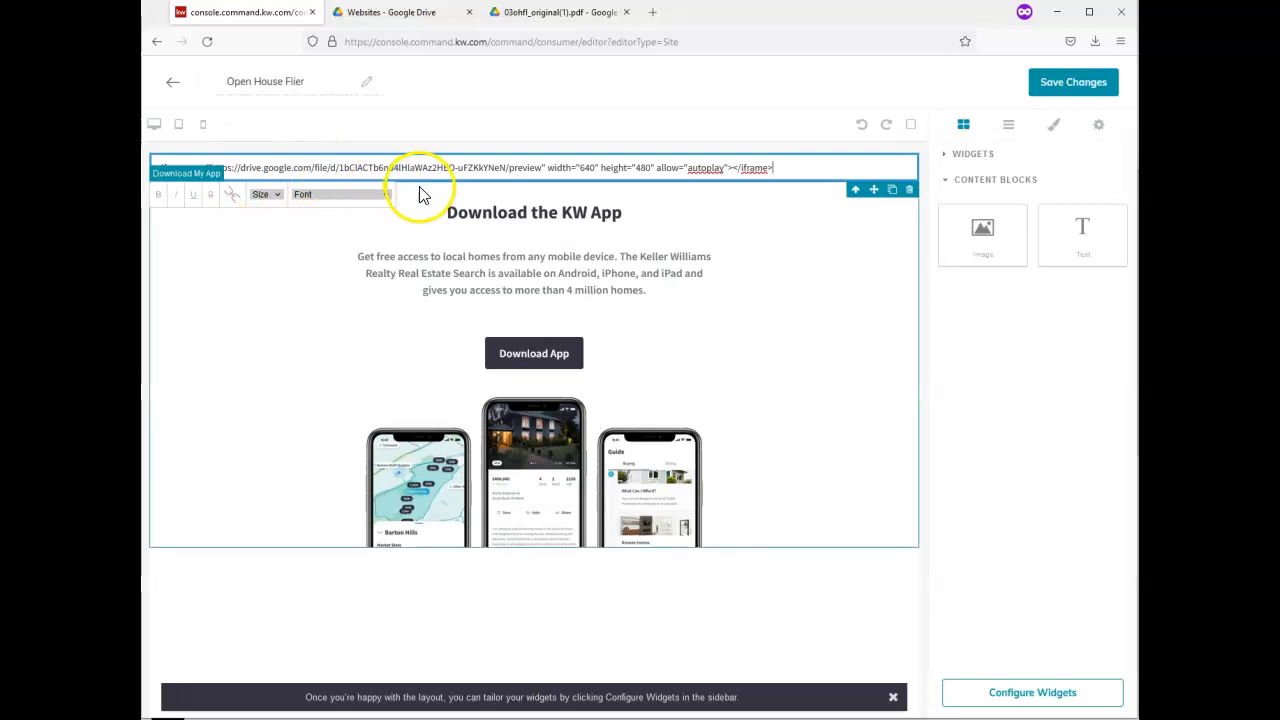
left_click(647, 180)
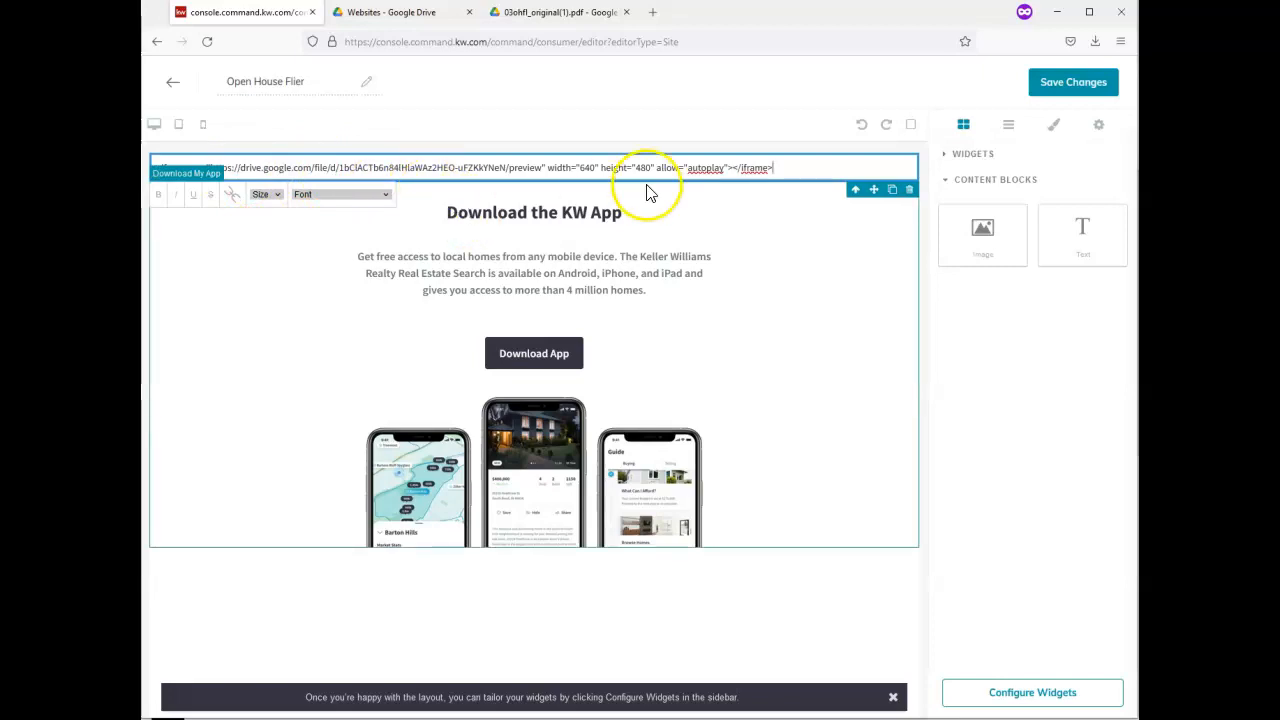
left_click(591, 170)
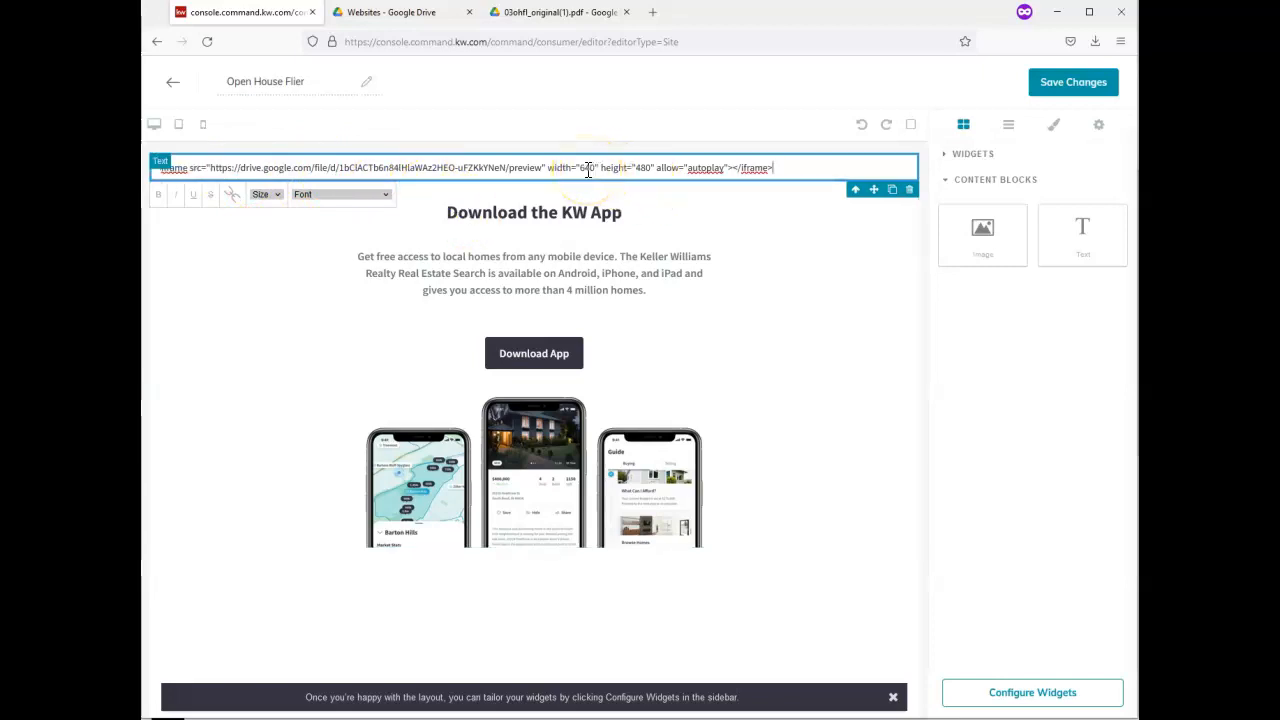
type("700")
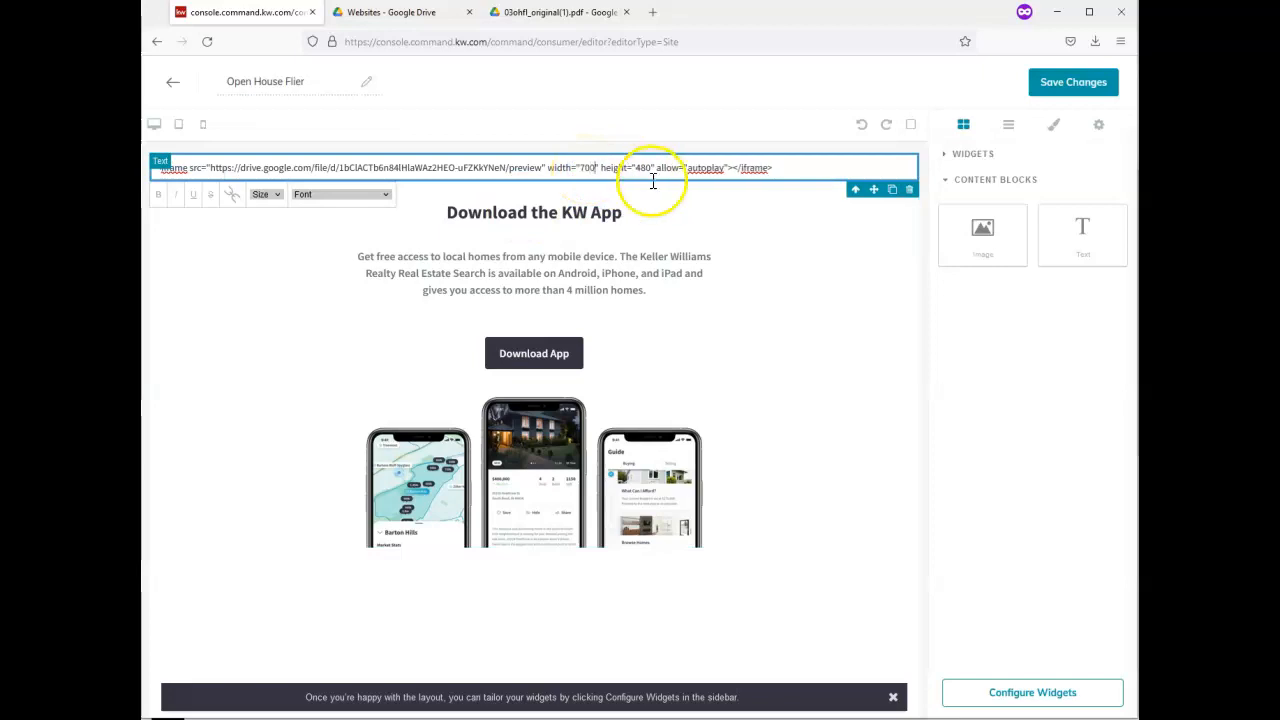
double_click(642, 167)
type("1000")
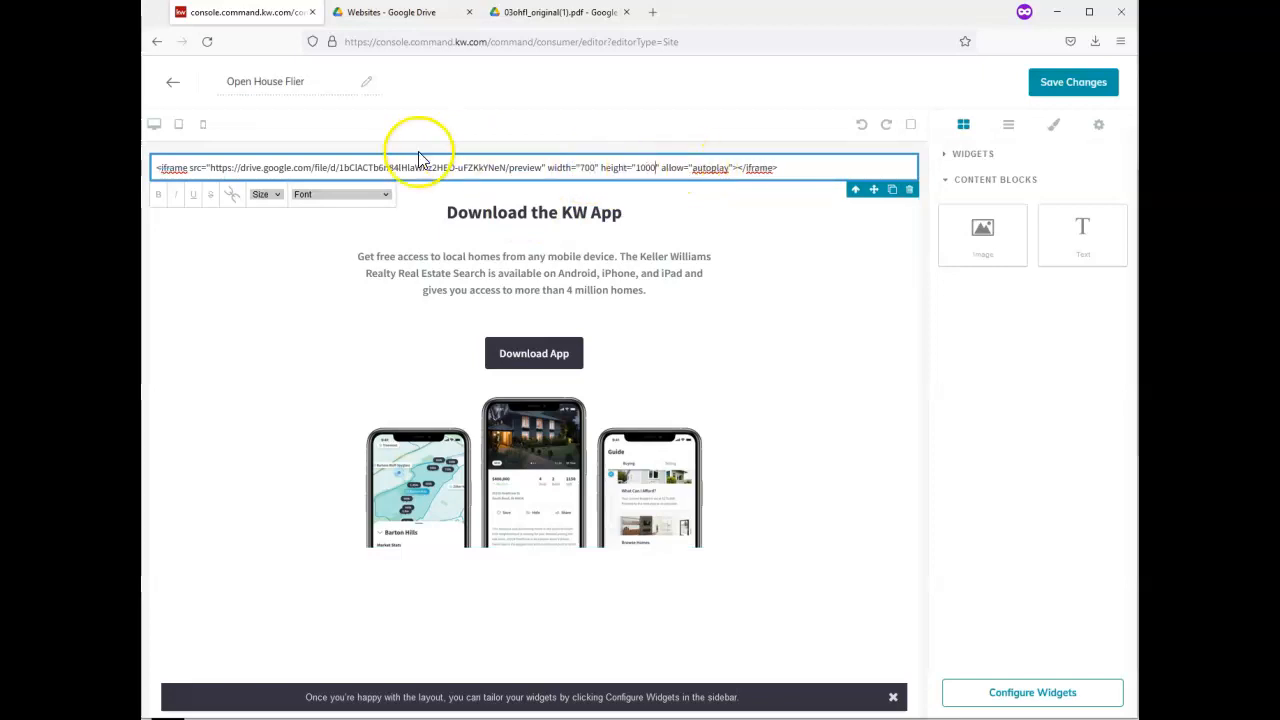
Wrap the embed code in <center> tags and apply it to the page
left_click(158, 171)
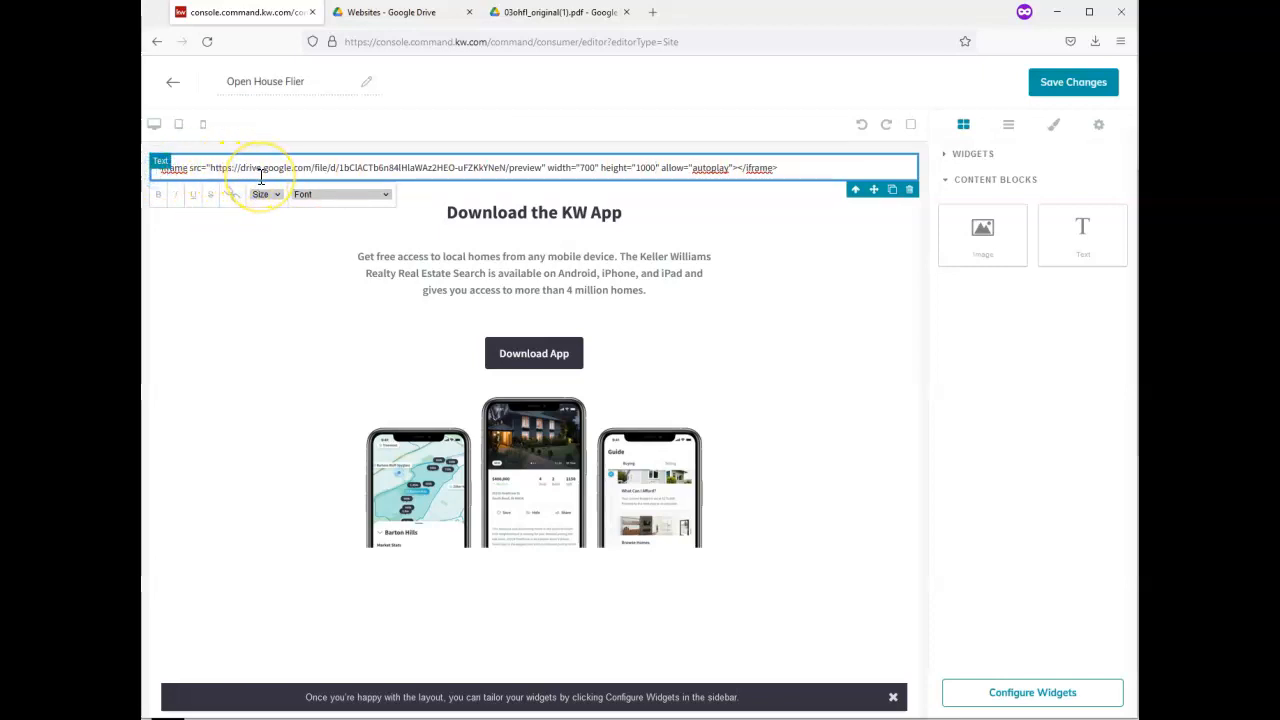
type("<cente")
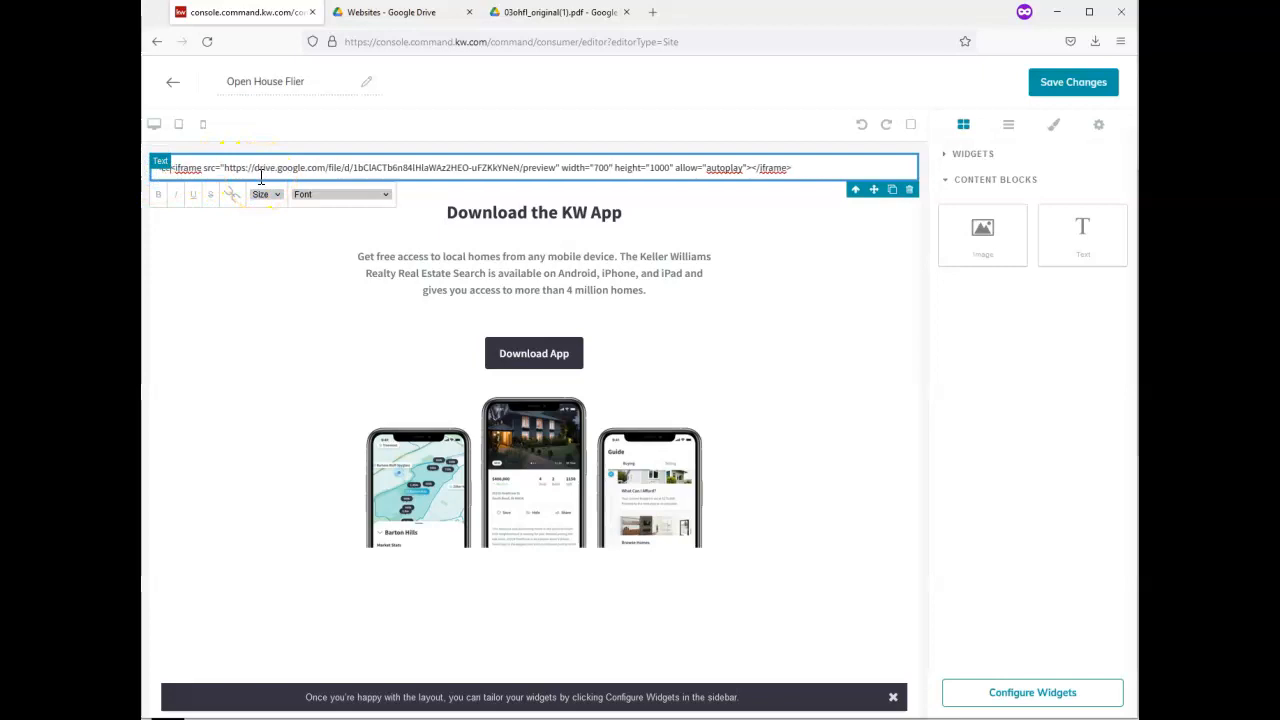
type("r")
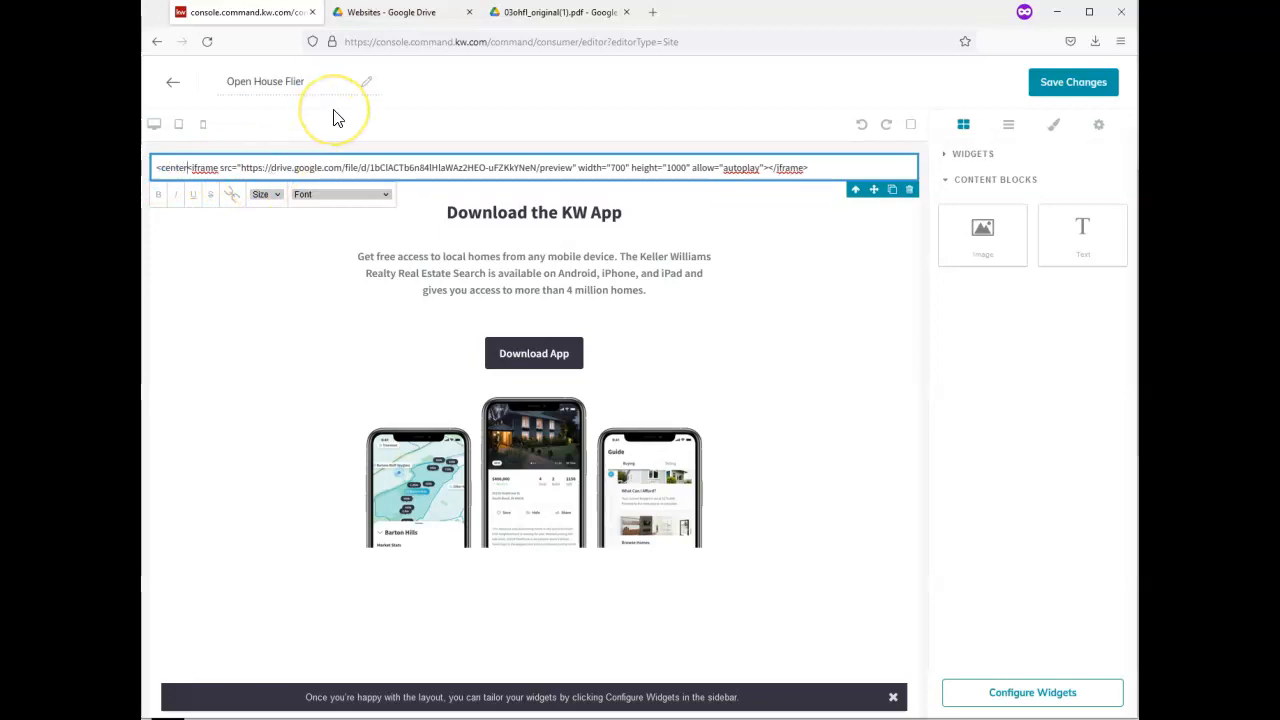
type(">")
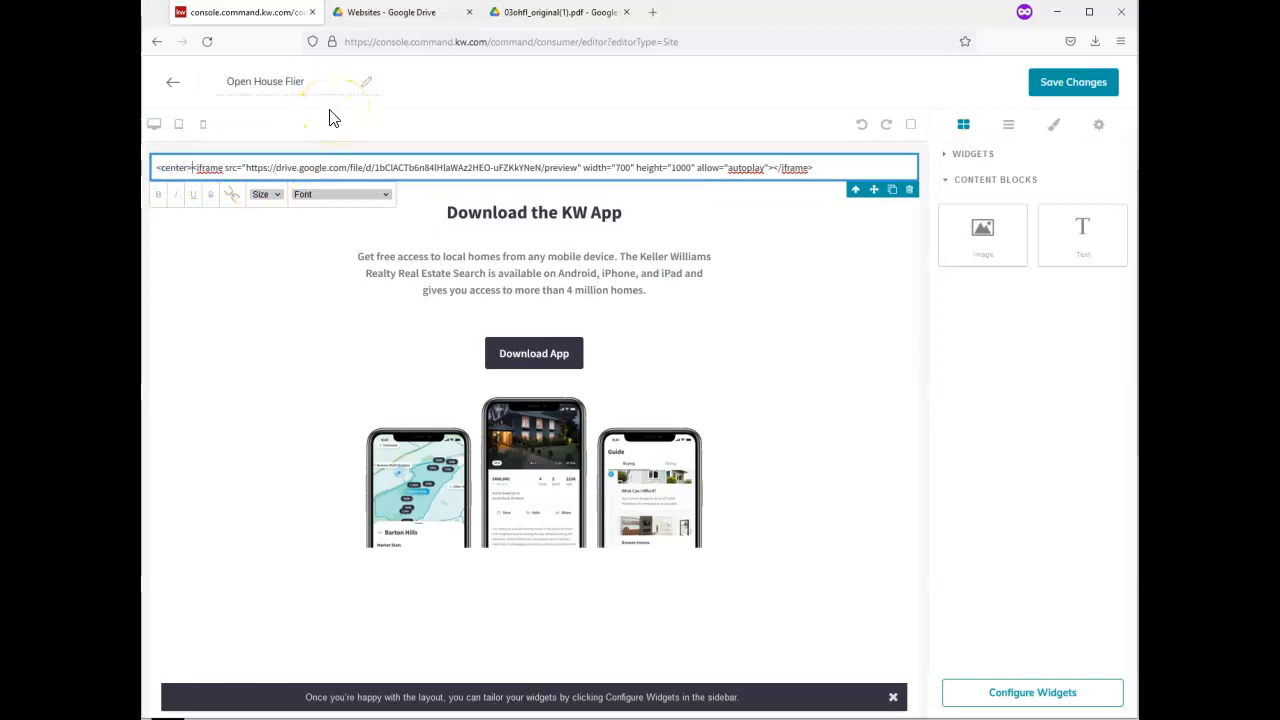
left_click_drag(192, 167, 156, 167)
key("ctrl+c")
left_click(857, 168)
key("ctrl+v")
left_click(772, 207)
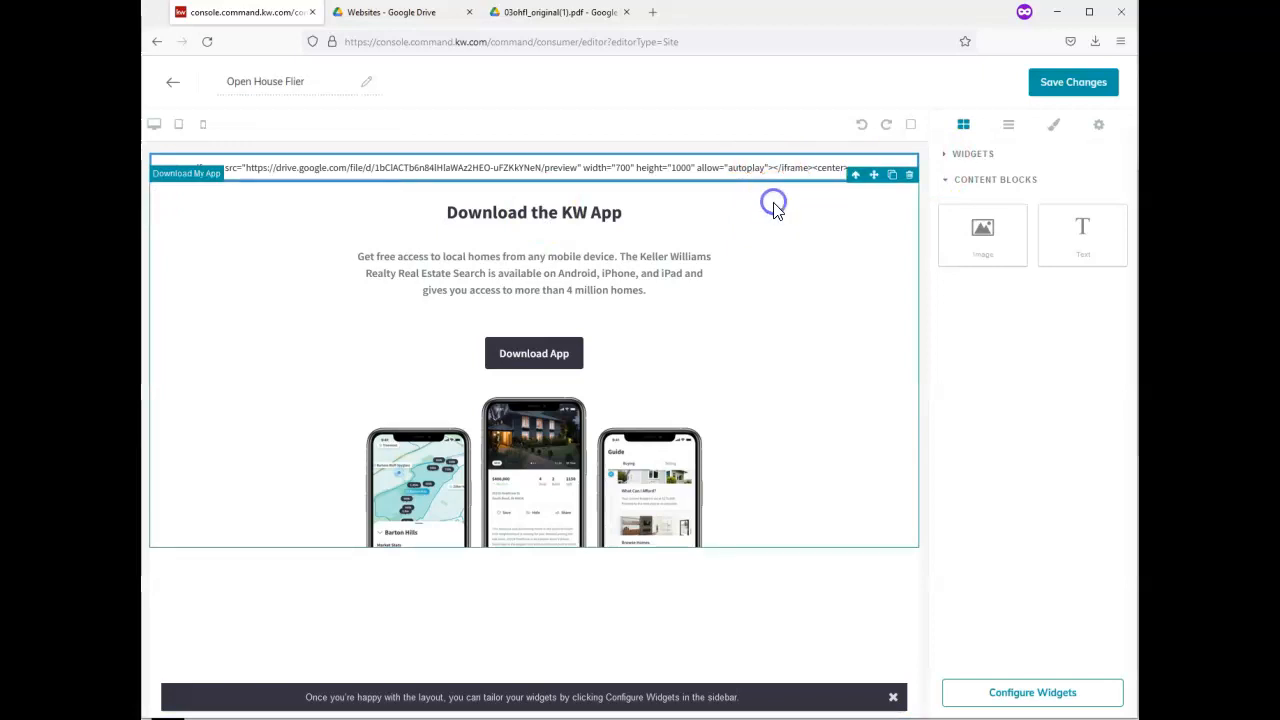
Apply the Download My App widget settings and save the page changes
left_click(1100, 691)
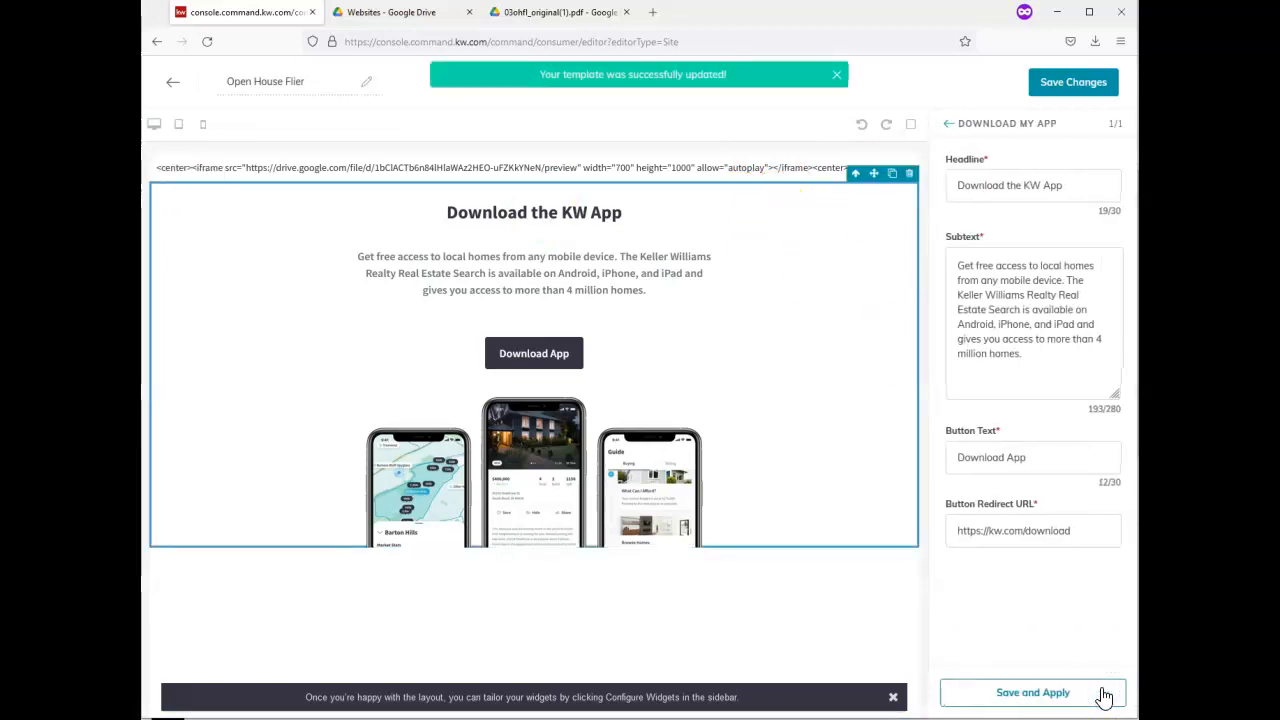
left_click(1083, 699)
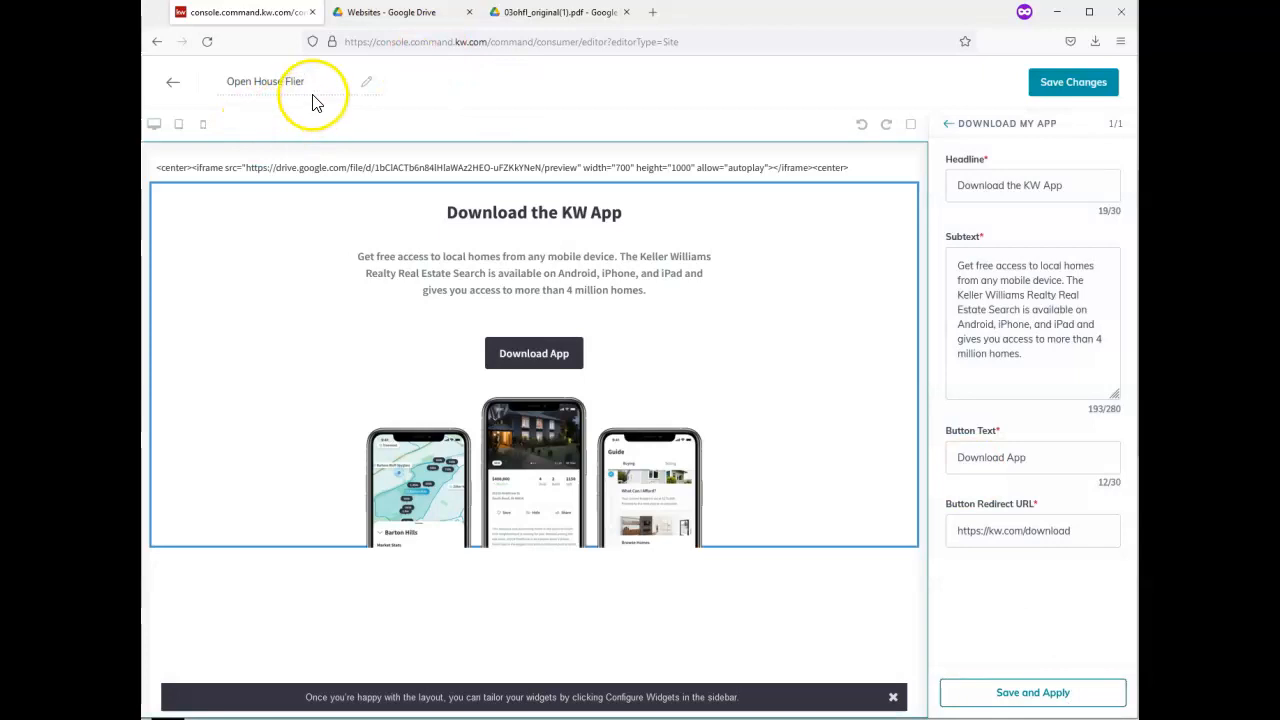
left_click(315, 87)
key("ctrl+c")
left_click(1045, 84)
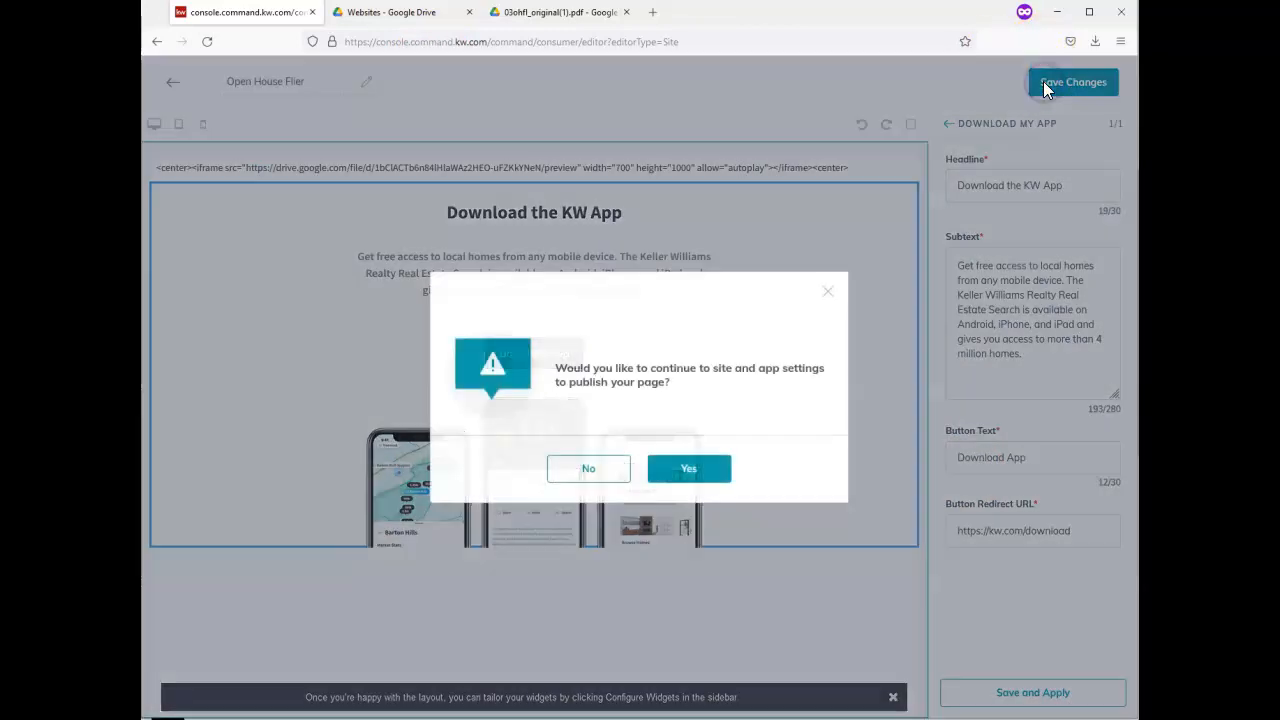
Add the Open House Flier page to the agent site's pages
left_click(705, 478)
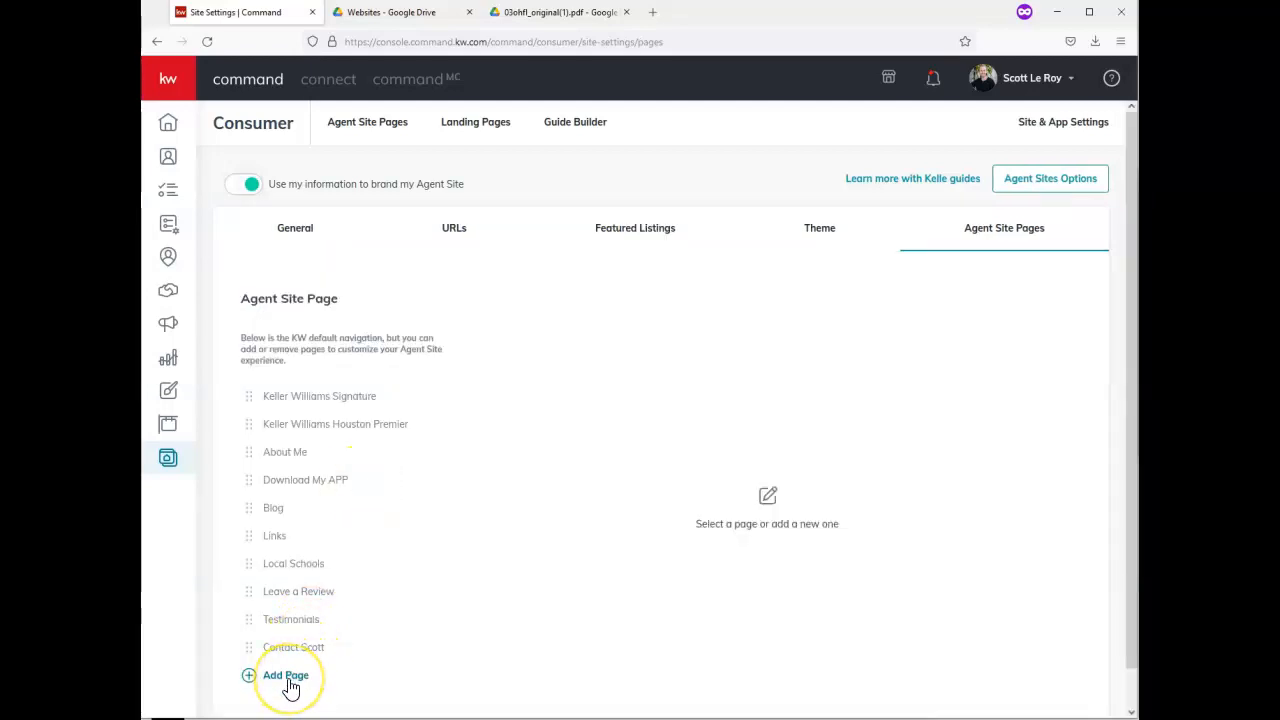
left_click(287, 677)
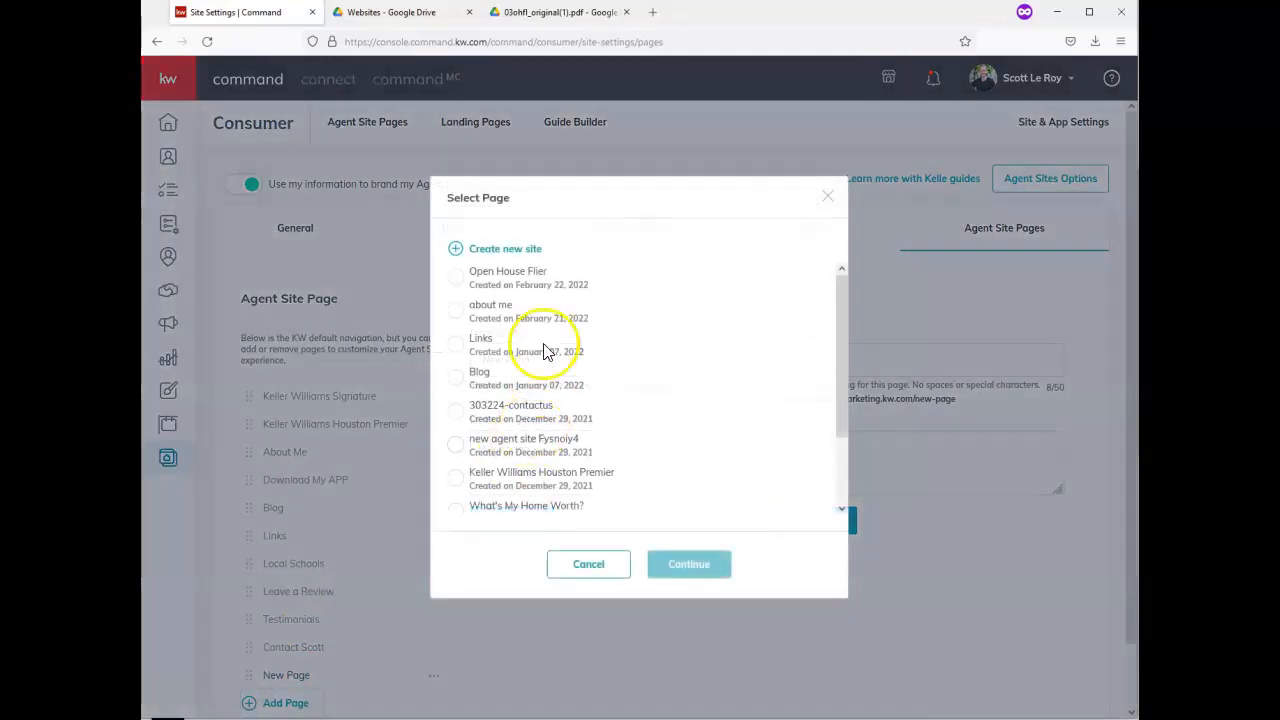
left_click(506, 287)
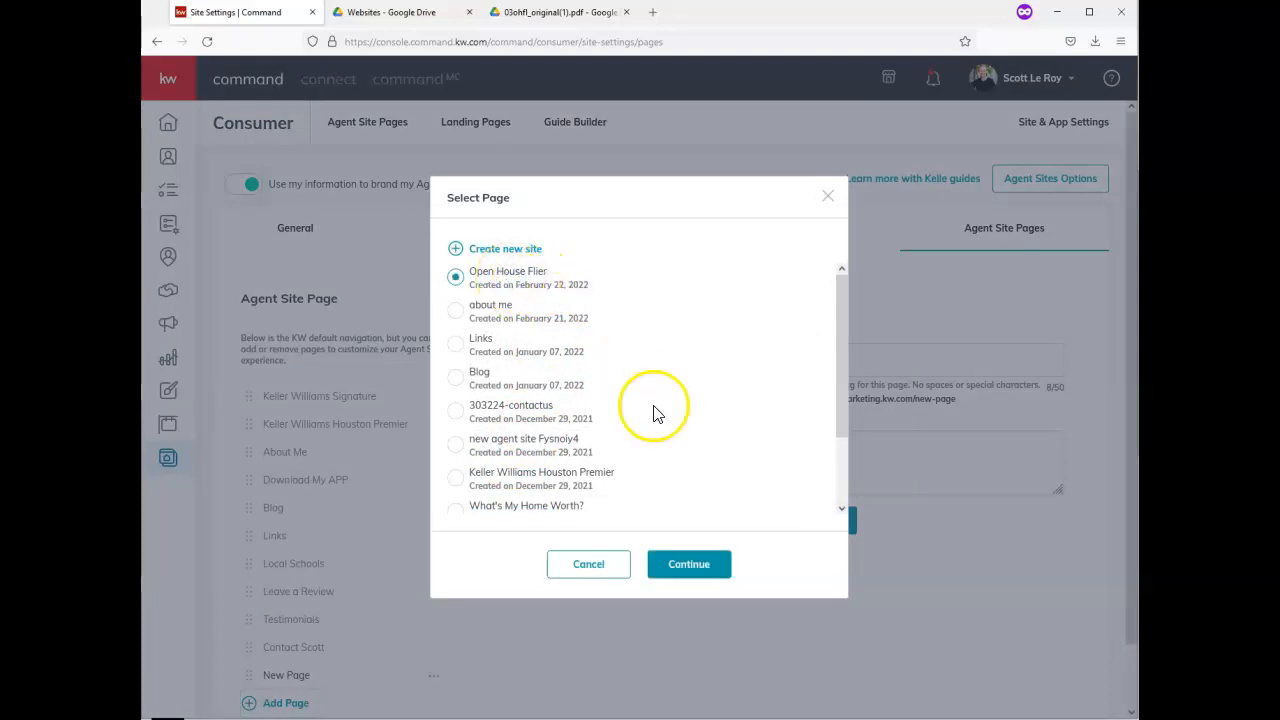
left_click(697, 578)
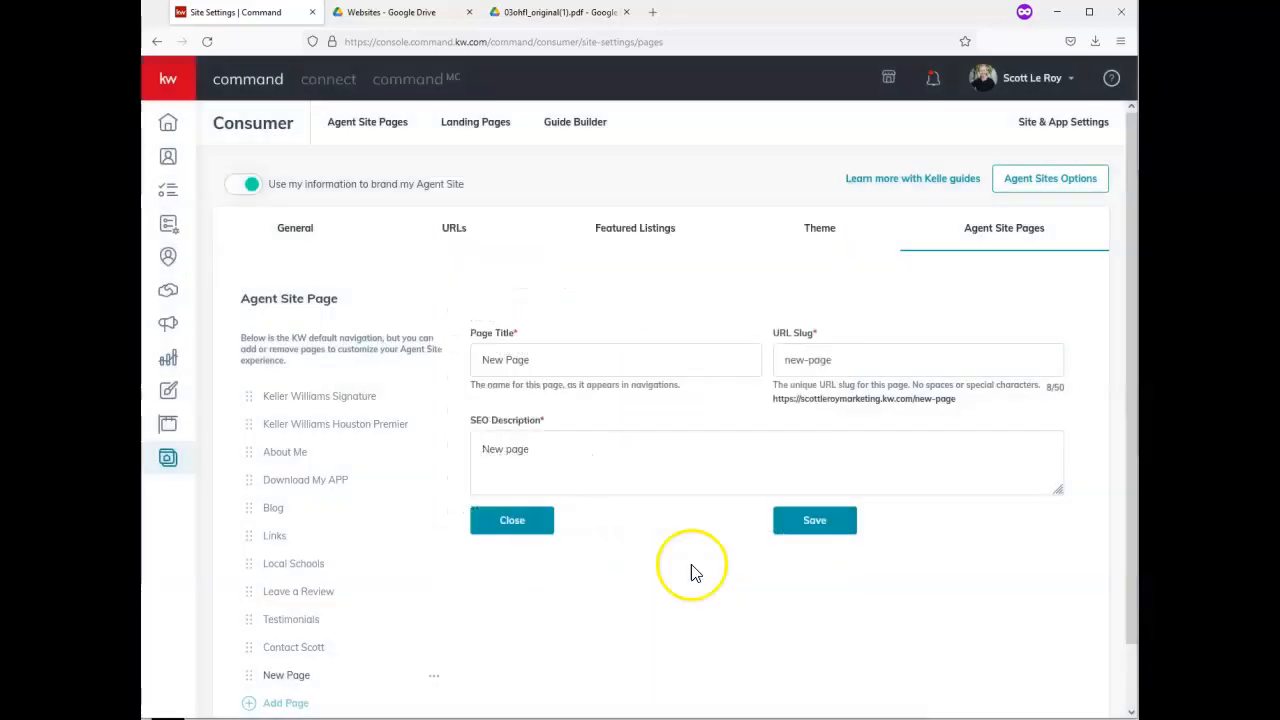
Set title Open House Flier, slug open-house-flier, and the open-house SEO description, then save
left_click(569, 356)
triple_click(568, 358)
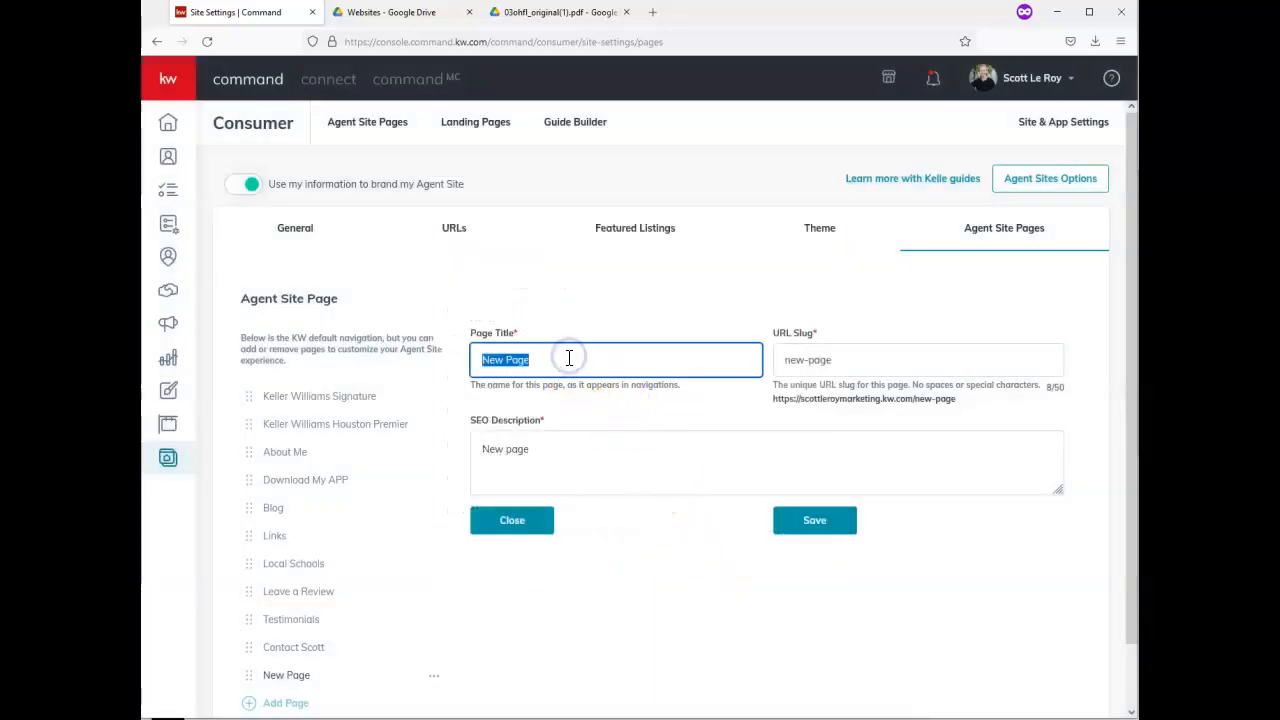
key("ctrl+v")
triple_click(877, 360)
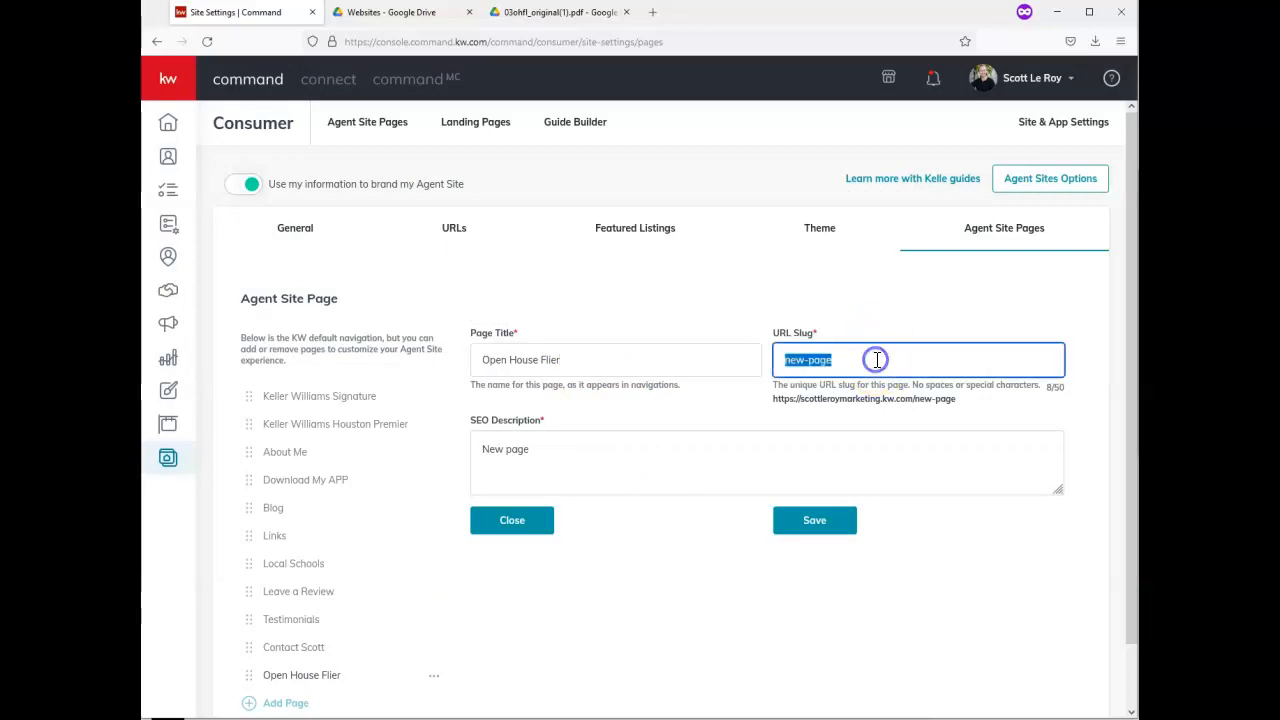
type("open-house-")
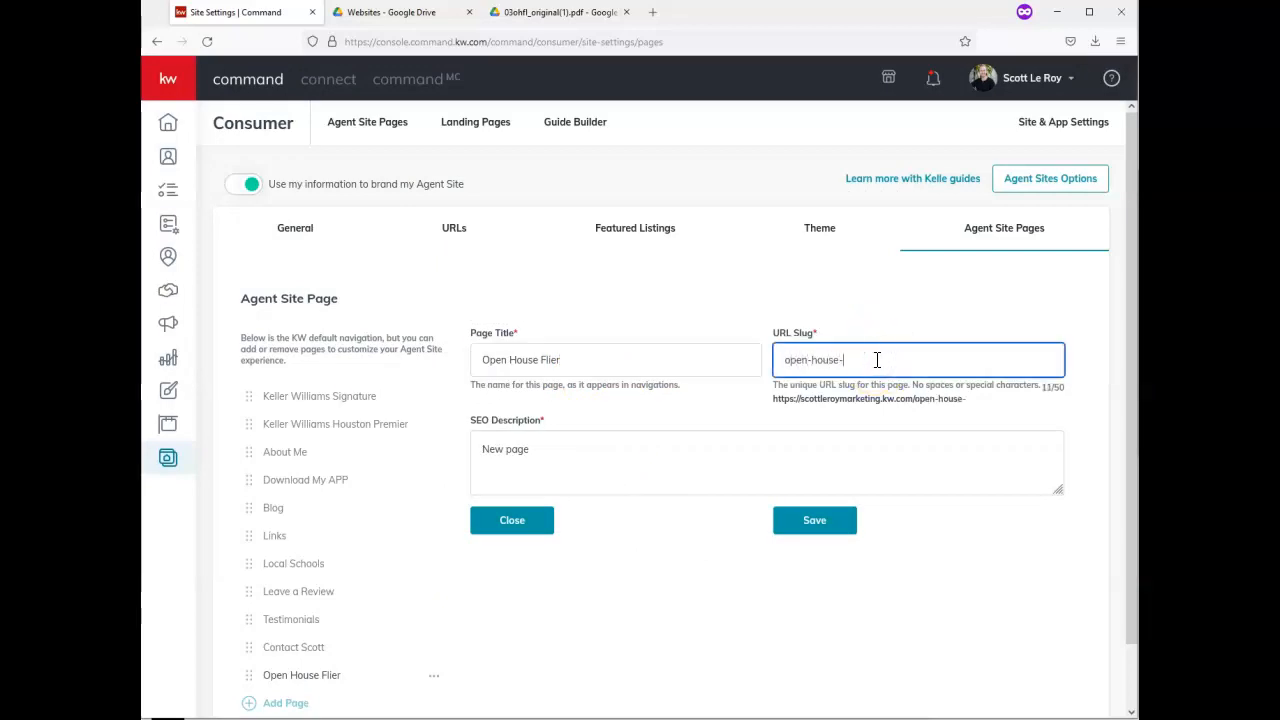
key("Tab")
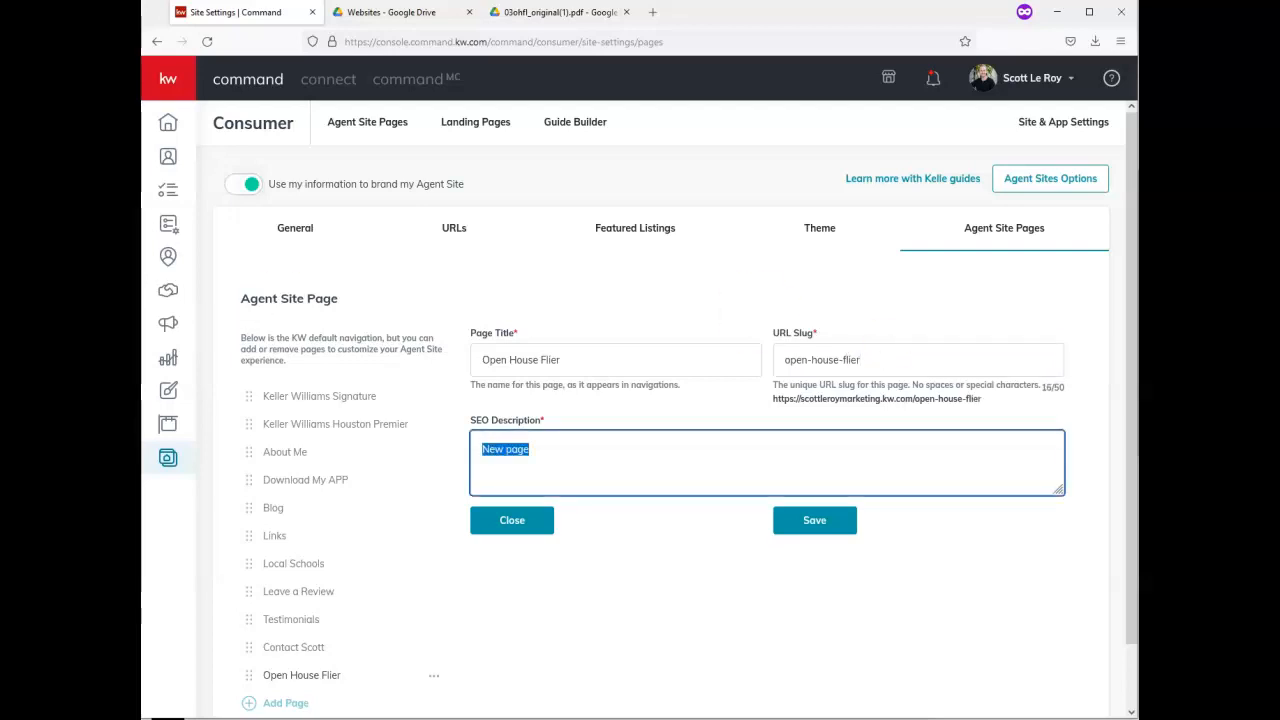
key("alt+Tab")
left_click(706, 471)
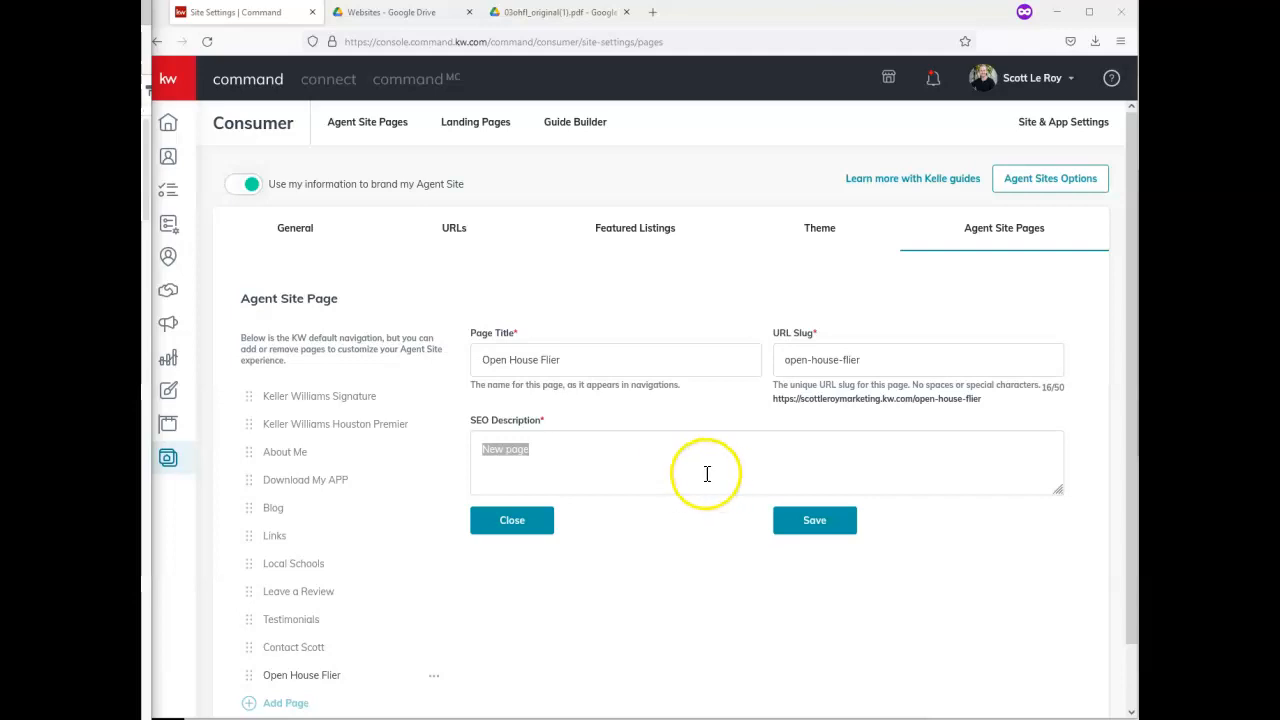
left_click(812, 516)
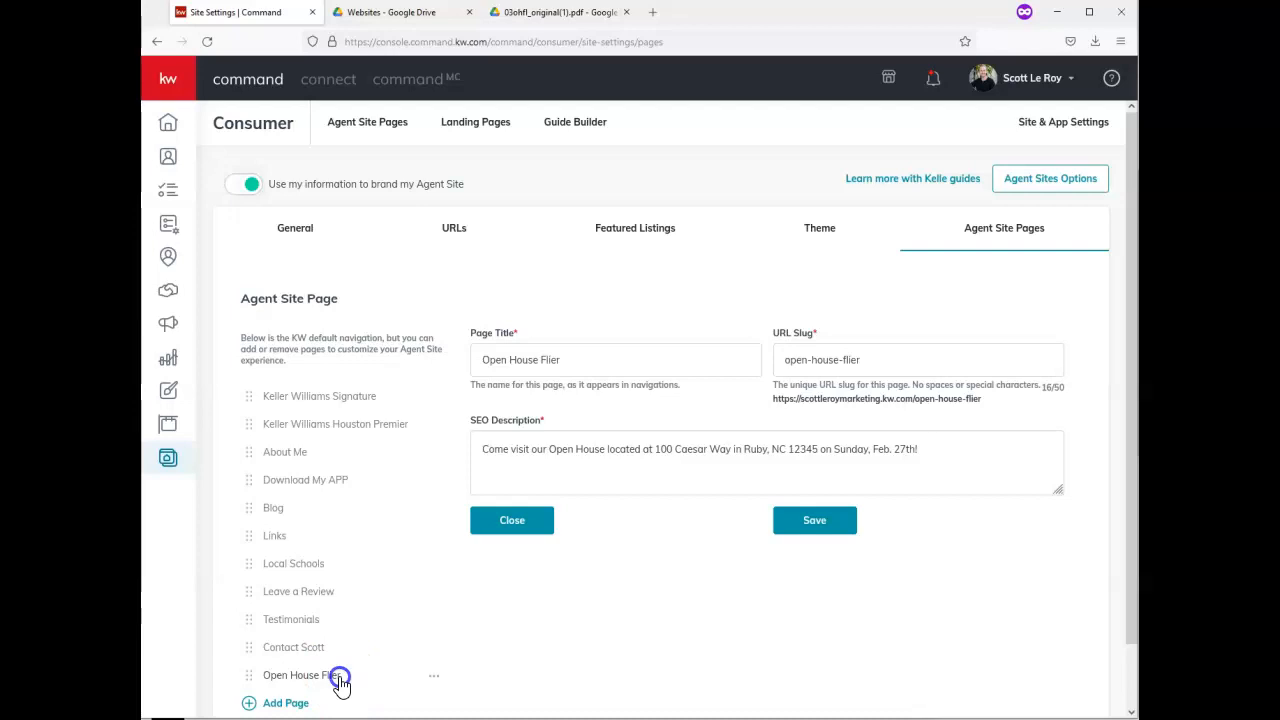
Drag Open House Flier up the page list, then back to the last position
left_click_drag(337, 677, 357, 392)
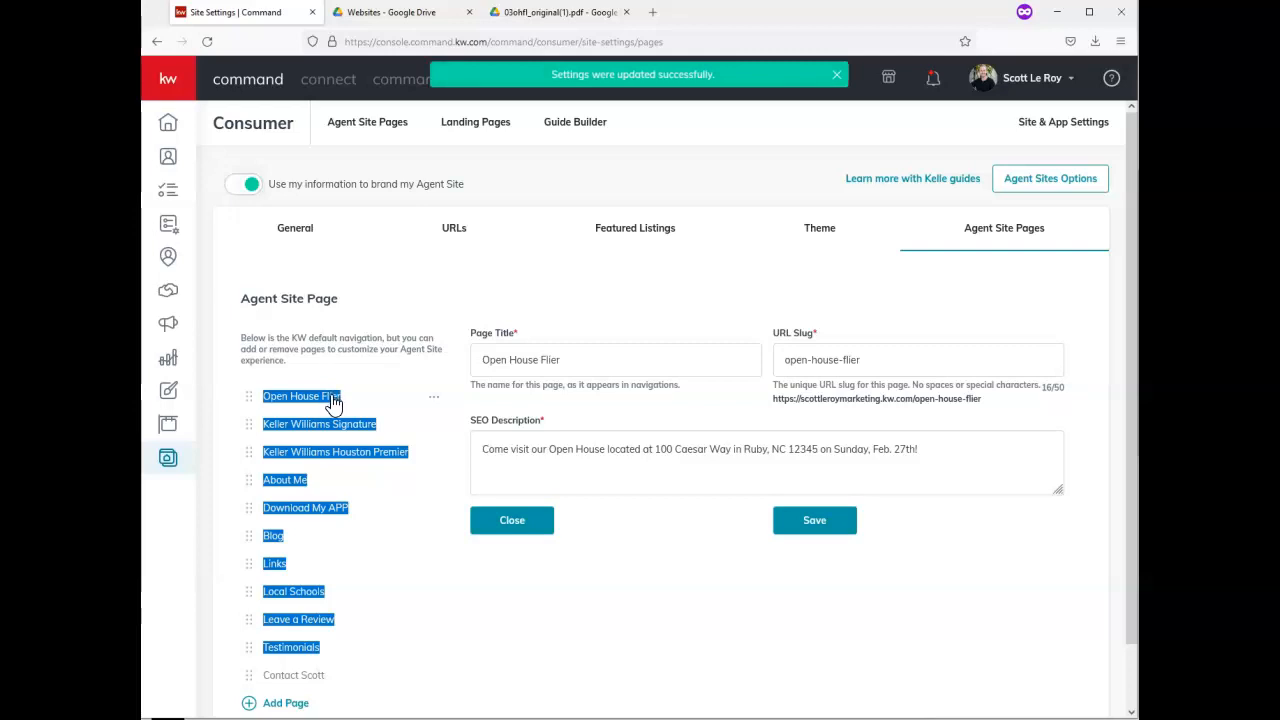
left_click(482, 554)
left_click_drag(320, 397, 333, 682)
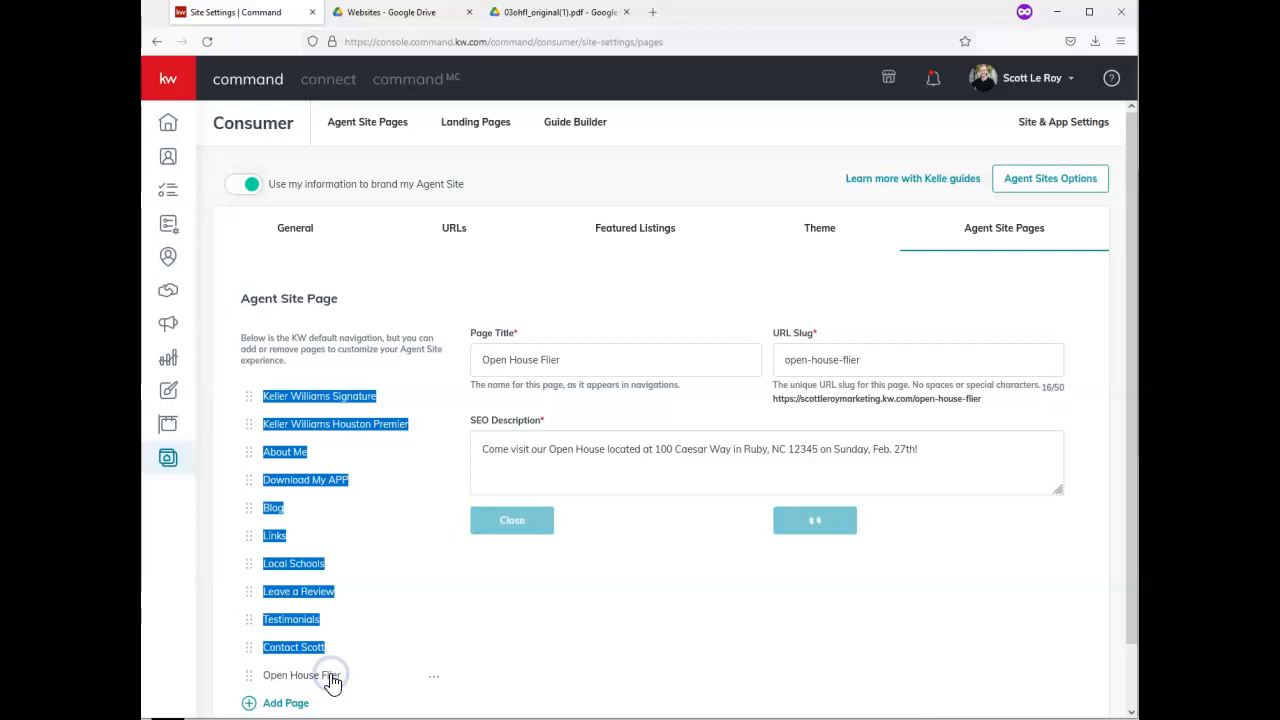
left_click(473, 690)
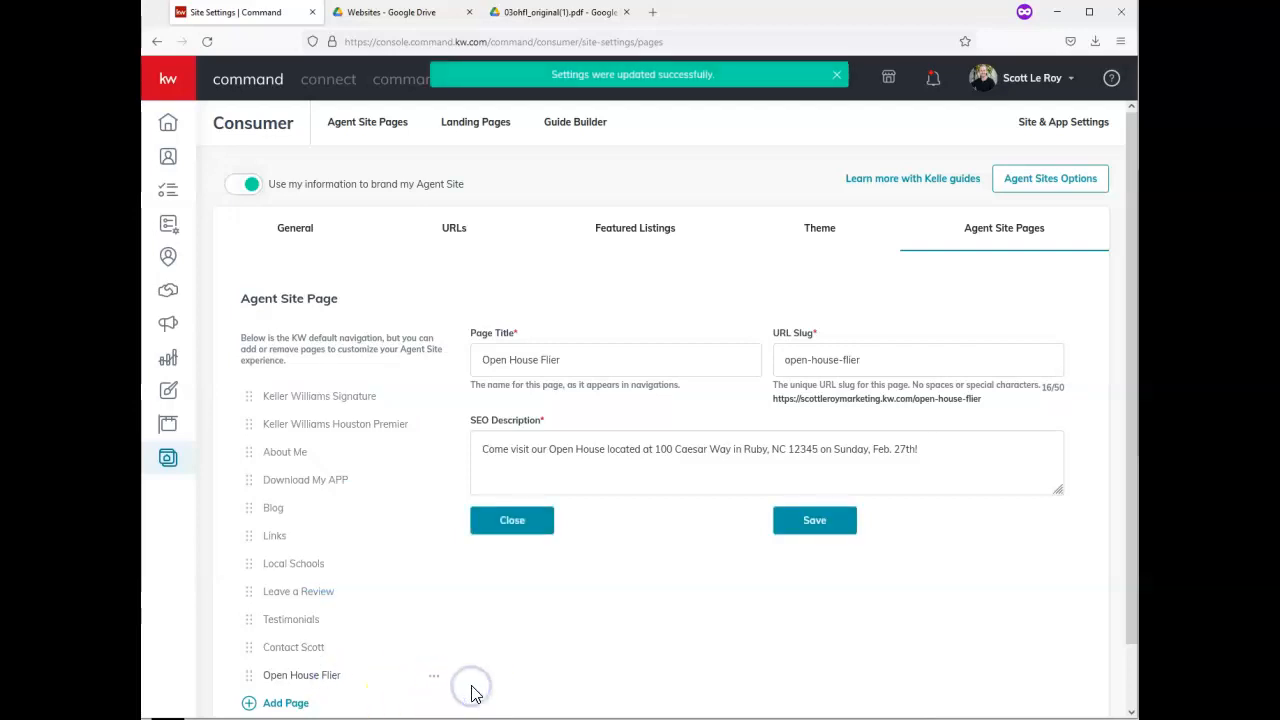
Open the live Open House Flier page from the Agent Site Pages list
left_click(370, 126)
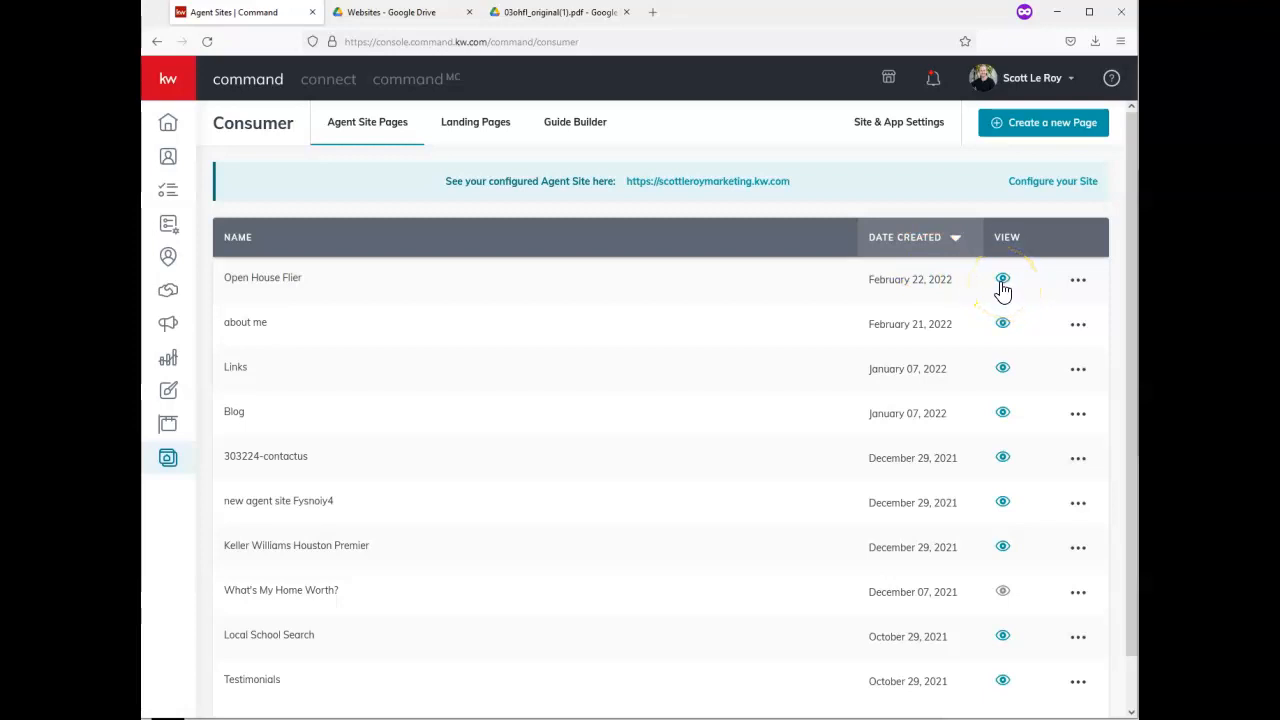
left_click(1003, 282)
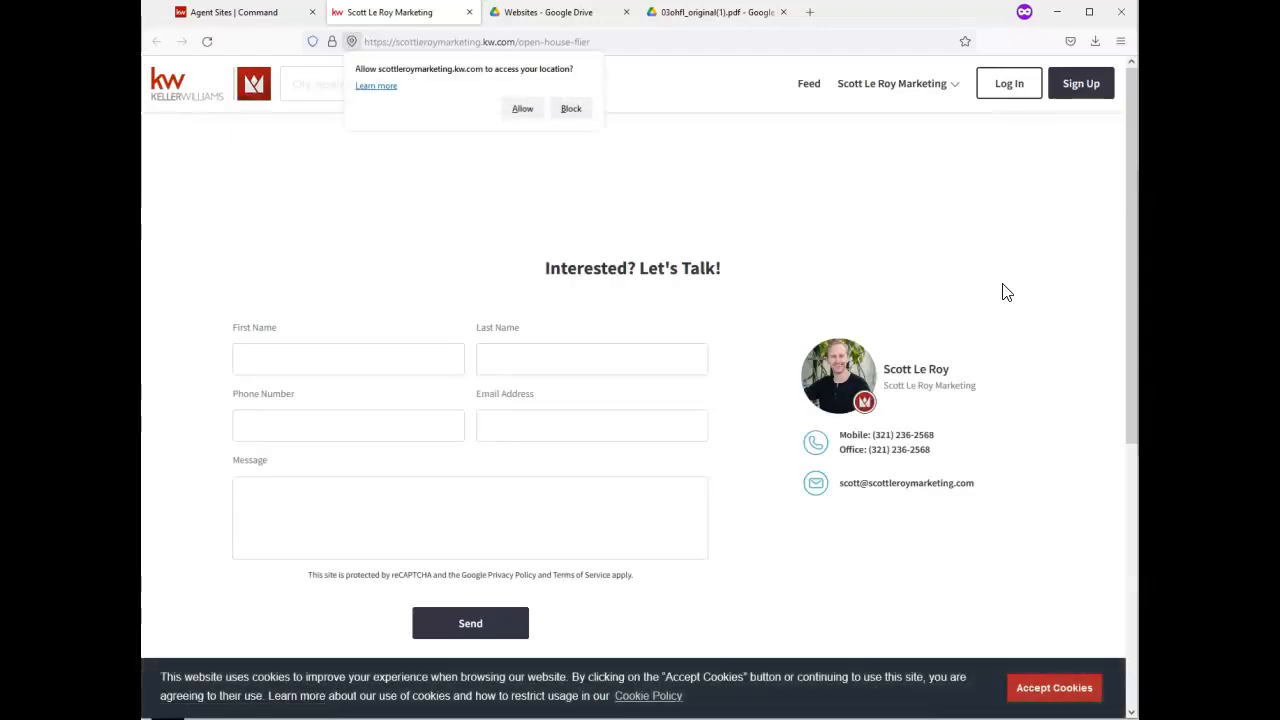
Allow location access and scroll to the embedded Open House flyer above the contact form
left_click(530, 108)
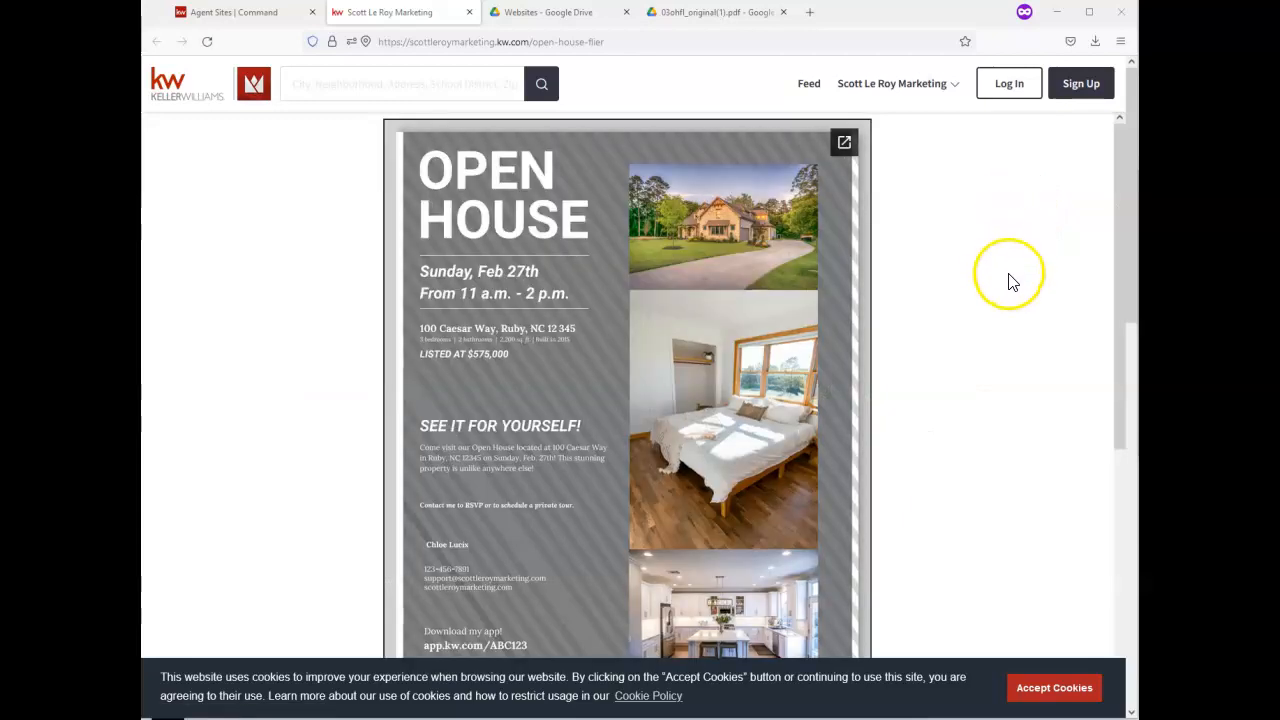
scroll(968, 322, "down", 3)
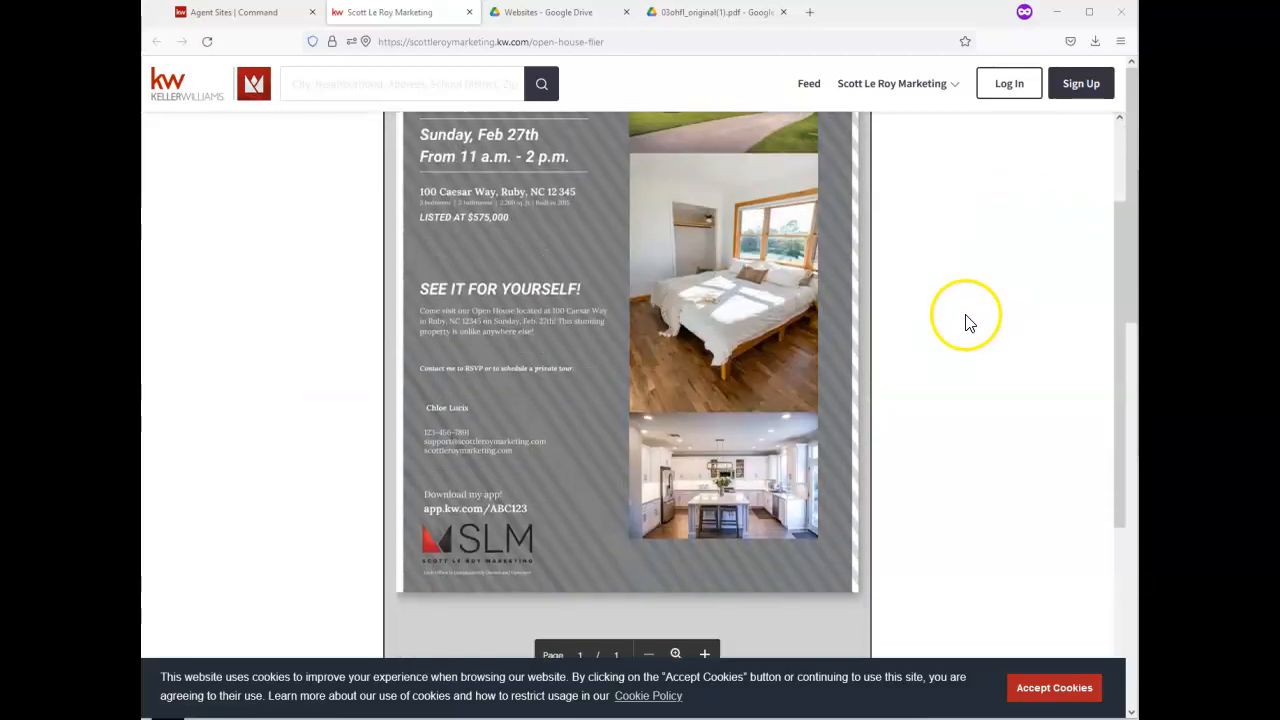
scroll(968, 322, "down", 2)
scroll(968, 322, "up", 4)
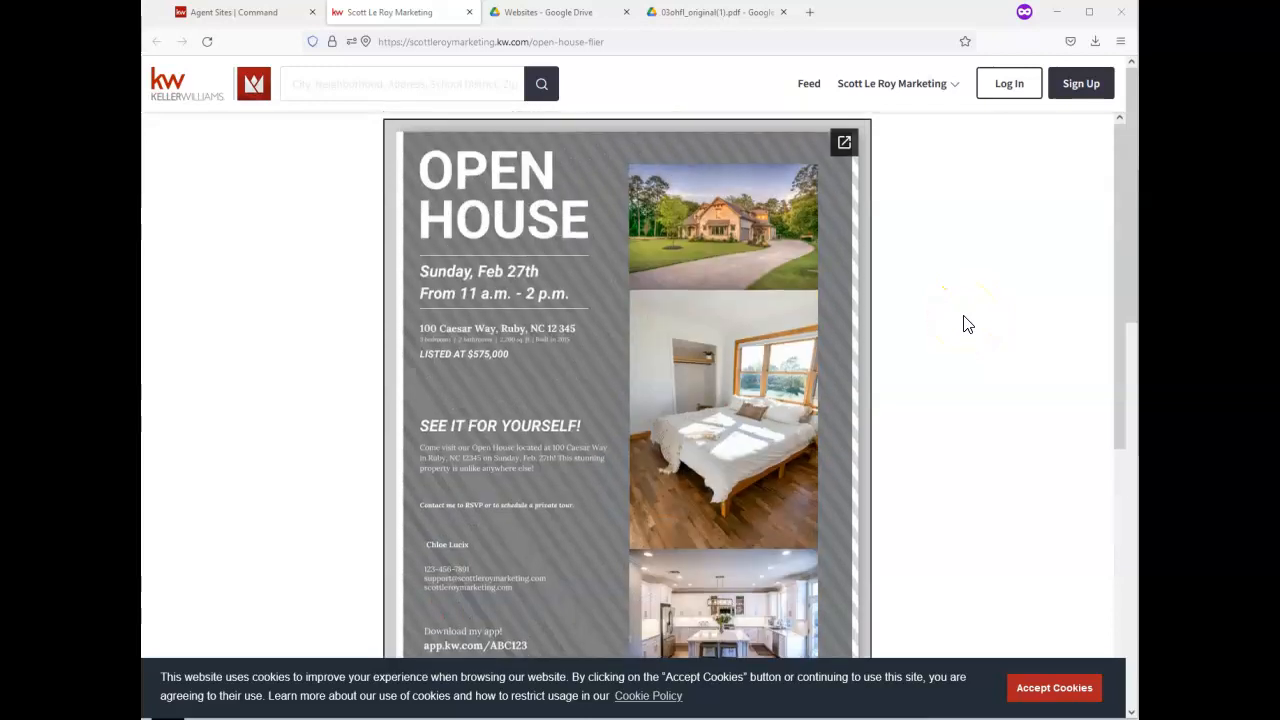
scroll(931, 380, "down", 2)
scroll(900, 380, "up", 2)
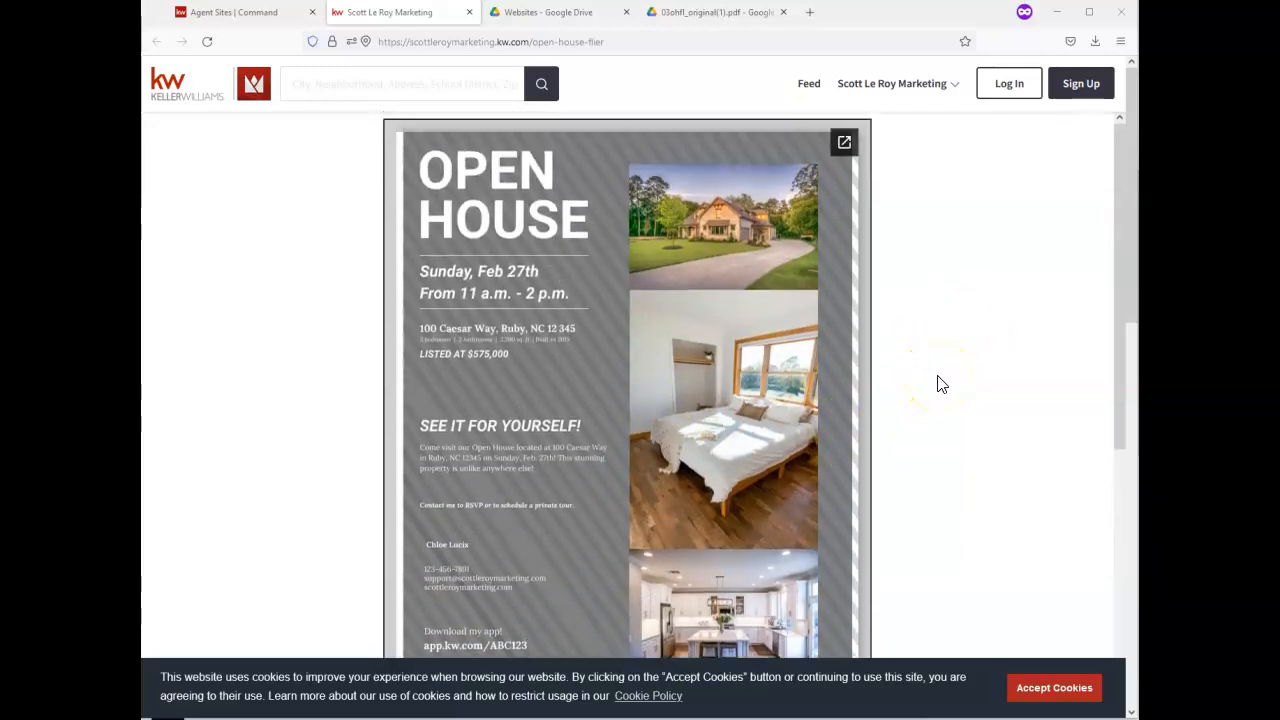